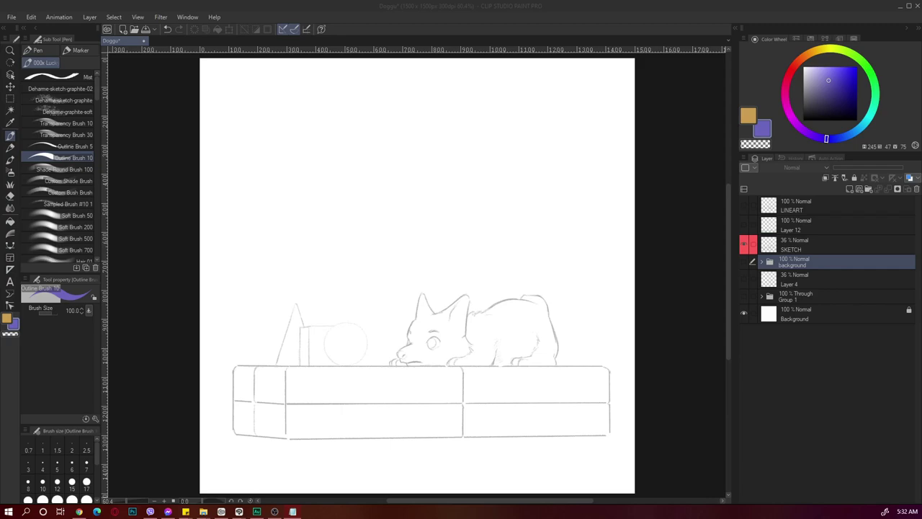
Step: Set the opacity of the SKETCH layer to 39%
left_click(861, 247)
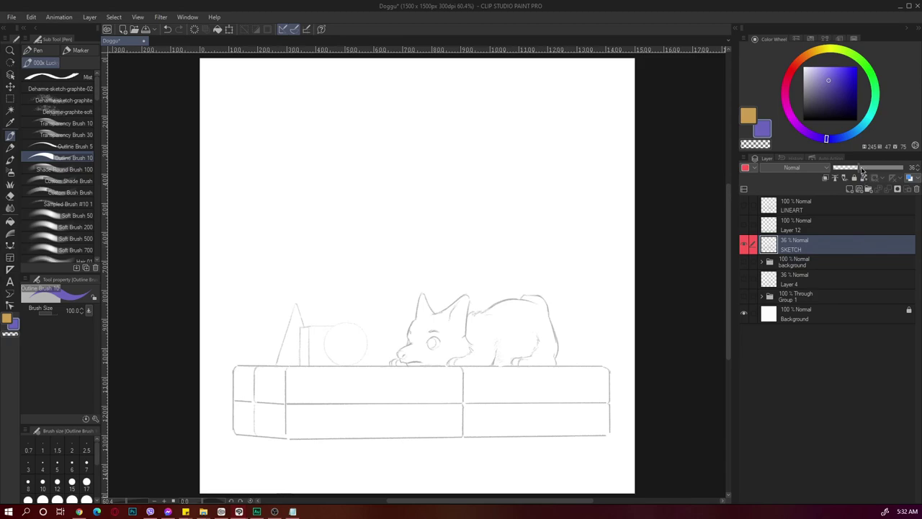
left_click_drag(861, 167, 851, 161)
left_click(860, 168)
Step: Add a new raster layer and place it directly below the SKETCH layer, keeping it active for painting
left_click(850, 188)
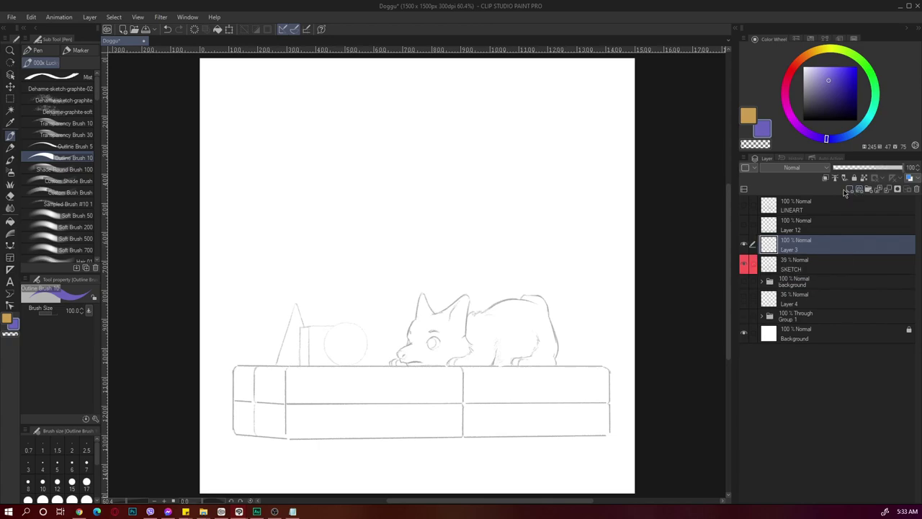
mouse_move(850, 251)
left_mouse_down()
mouse_move(847, 268)
mouse_move(837, 268)
left_mouse_up()
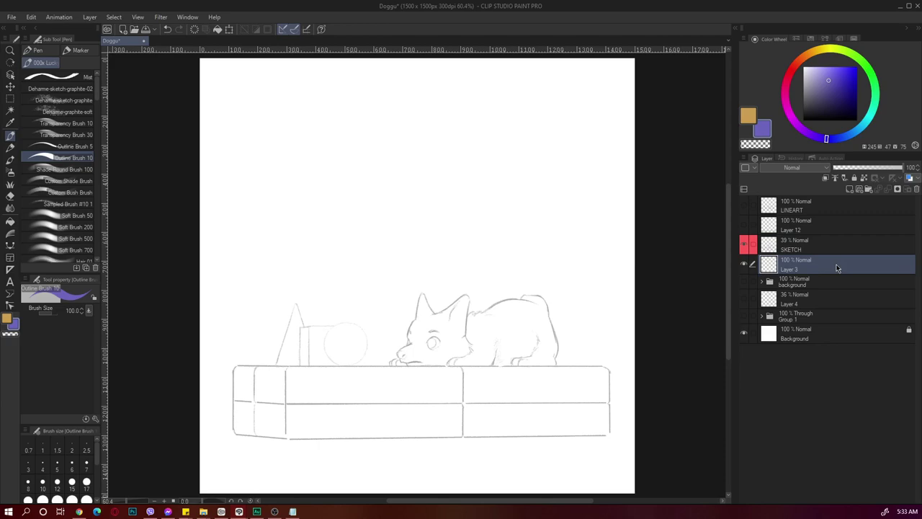
left_click(834, 245)
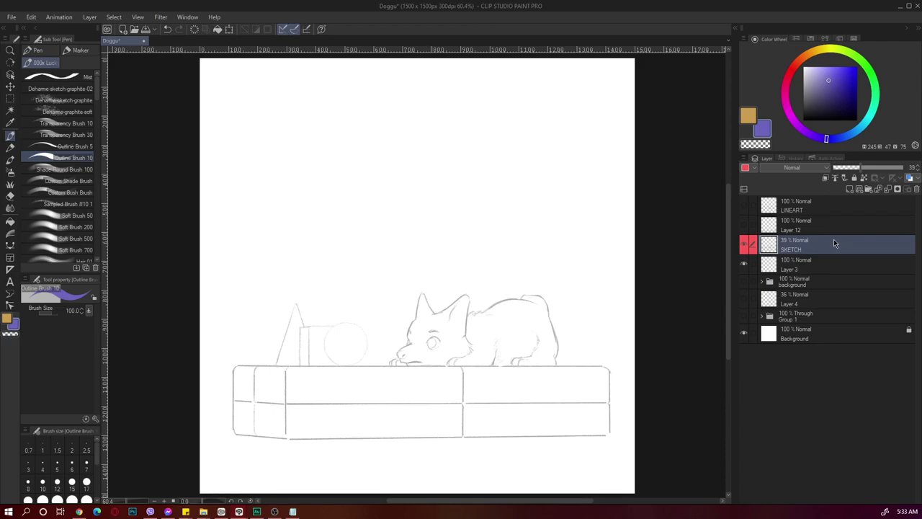
left_click(834, 265)
Step: With the Mapping pen at size 15, trace the dog's forehead edge in light purple (H 245, S 34, V 94)
left_click(44, 50)
key("p")
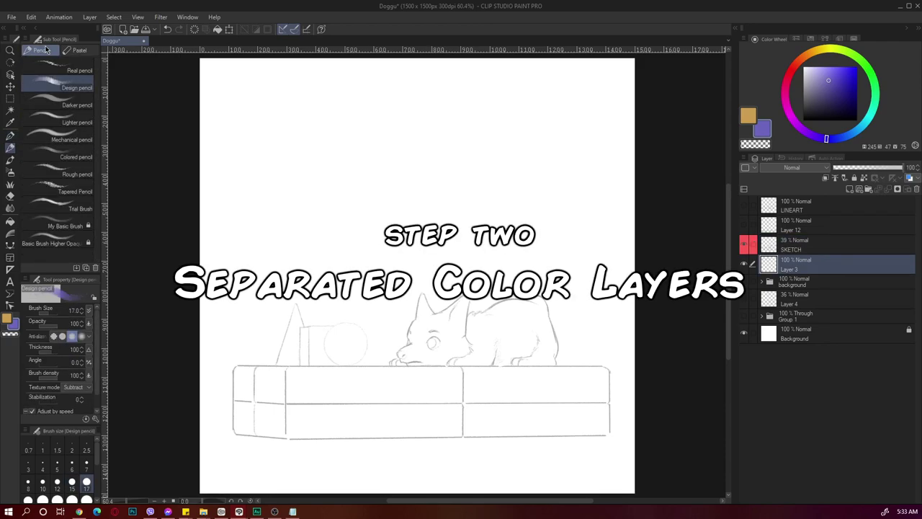
key("p")
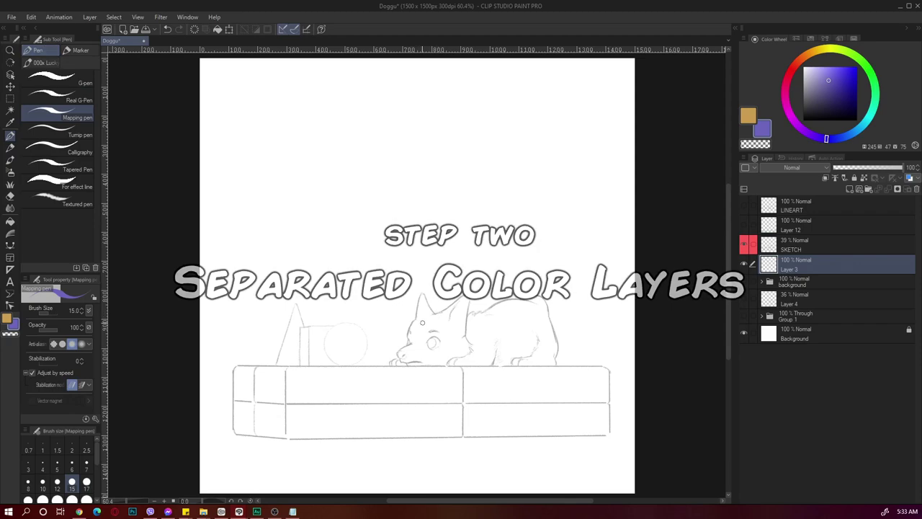
left_click_drag(417, 318, 409, 338)
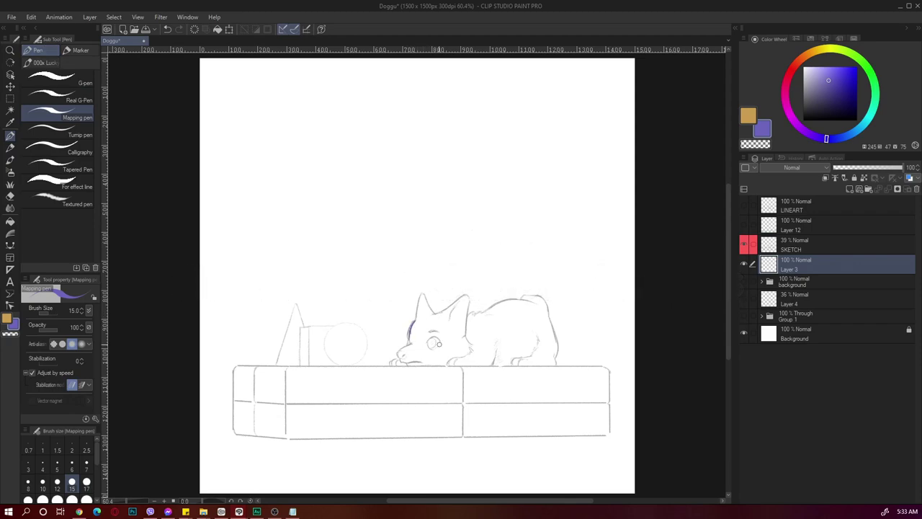
left_click(822, 70)
mouse_move(408, 337)
left_mouse_down()
mouse_move(417, 320)
mouse_move(409, 343)
left_mouse_up()
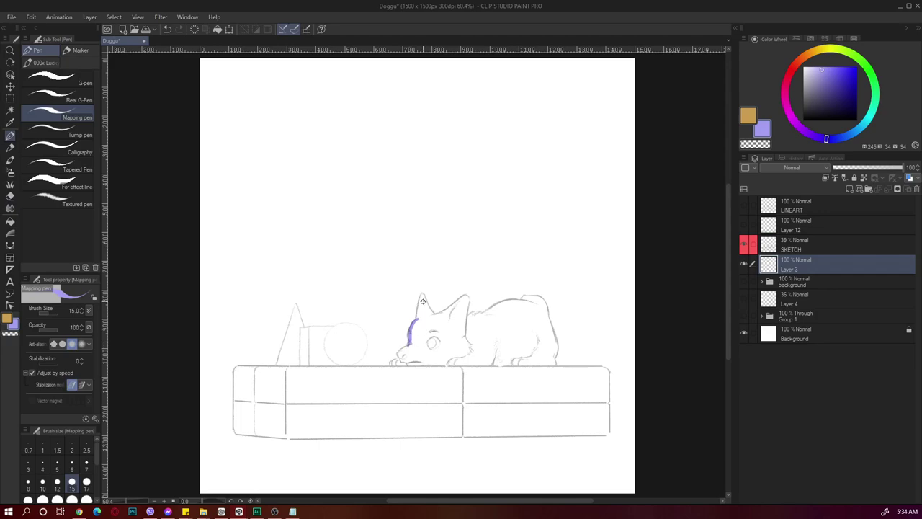
Step: Lasso the dog's upper face, paint it light purple with the Mapping pen at size 70, and clear the selection
key("m")
left_click(60, 103)
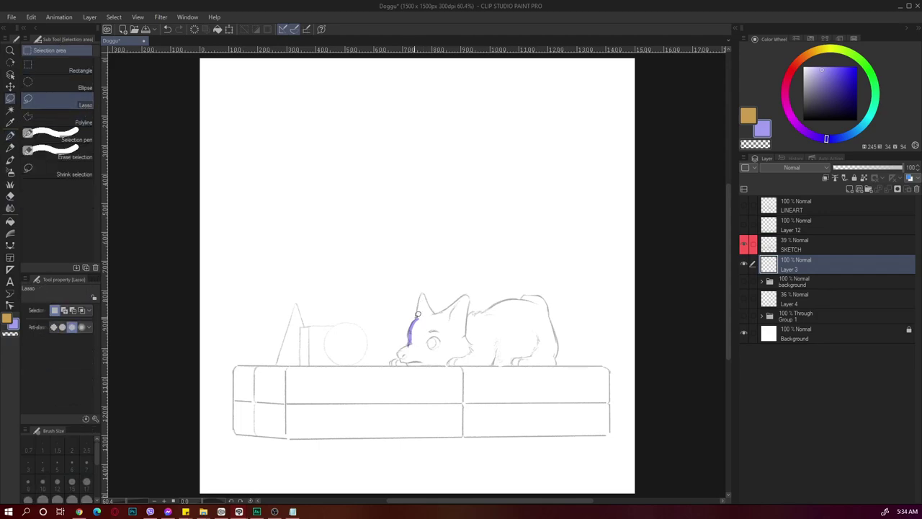
mouse_move(418, 315)
left_mouse_down()
mouse_move(408, 335)
mouse_move(426, 350)
mouse_move(436, 323)
left_mouse_up()
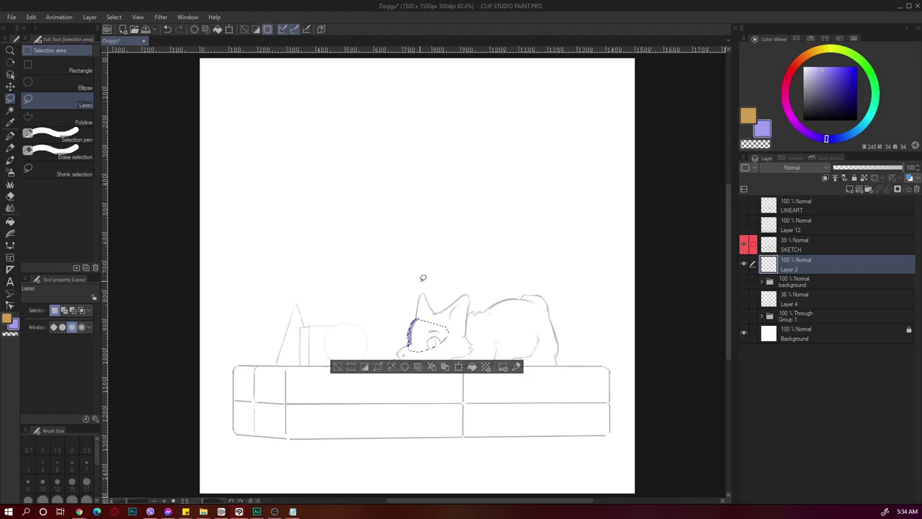
key("p")
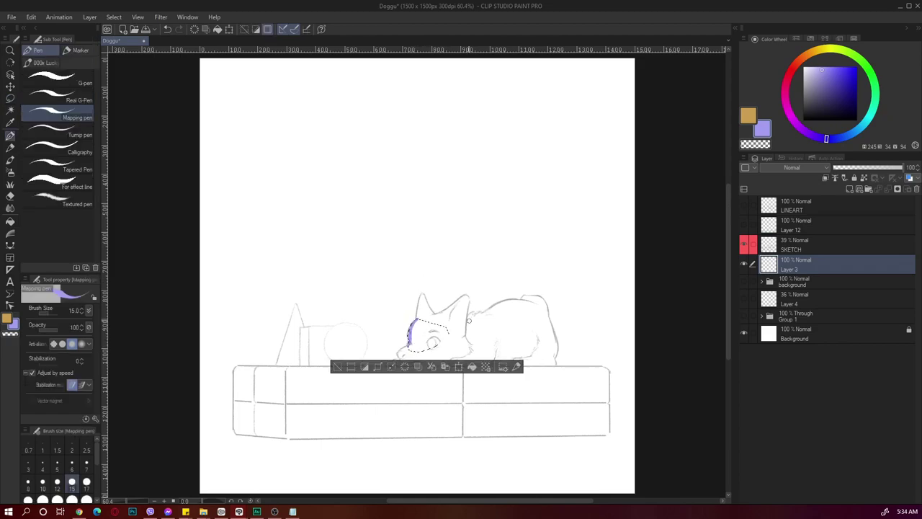
key("bracketright")
key("bracketright")
key("bracketright")
key("bracketright")
key("bracketright")
key("bracketright")
key("bracketright")
key("bracketright")
left_click_drag(453, 317, 403, 358)
key("ctrl+d")
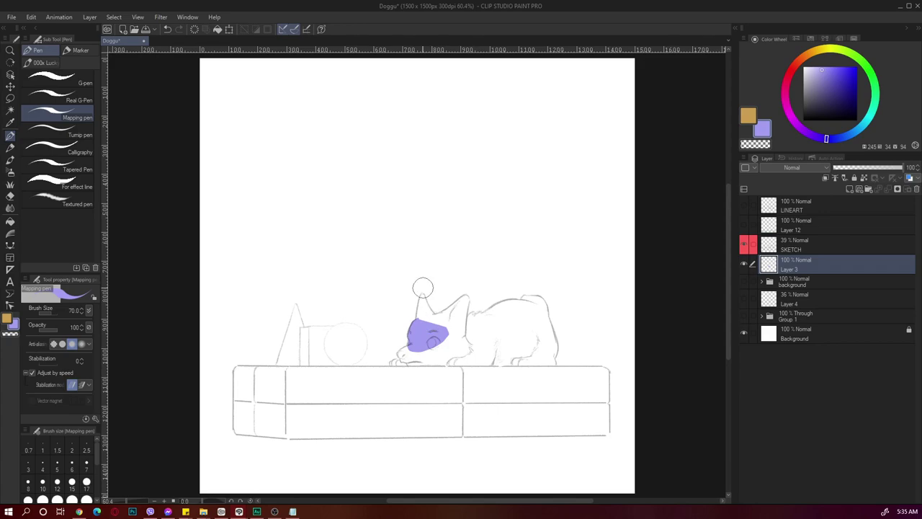
Step: Reduce the brush size to 20 and paint the dog's pointed front ear light purple
key("[")
key("[")
key("[")
key("[")
key("[")
key("[")
mouse_move(417, 318)
left_mouse_down()
mouse_move(423, 291)
mouse_move(432, 319)
left_mouse_up()
left_click_drag(435, 326, 422, 297)
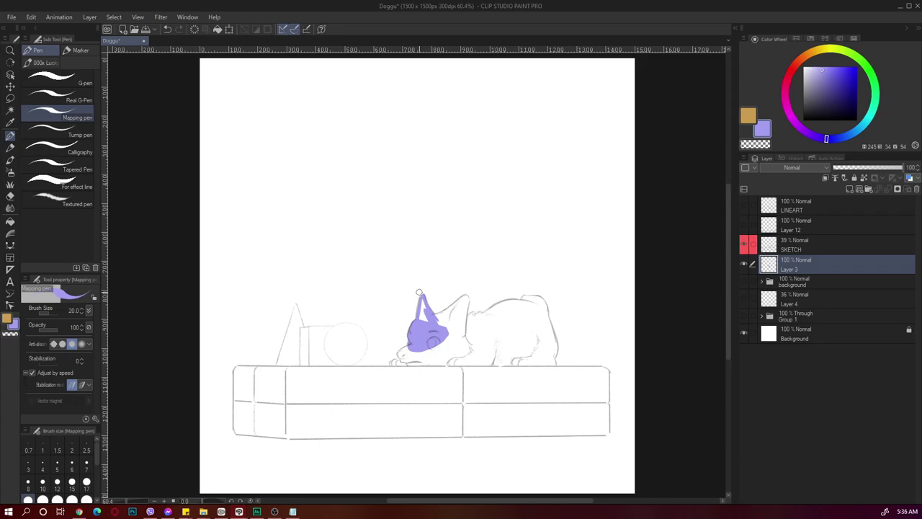
left_click_drag(423, 298, 425, 320)
Step: Trace the dog's back and rump, then select the remaining body and paws and fill them with light purple
mouse_move(470, 314)
left_mouse_down()
mouse_move(549, 301)
mouse_move(556, 362)
left_mouse_up()
key("m")
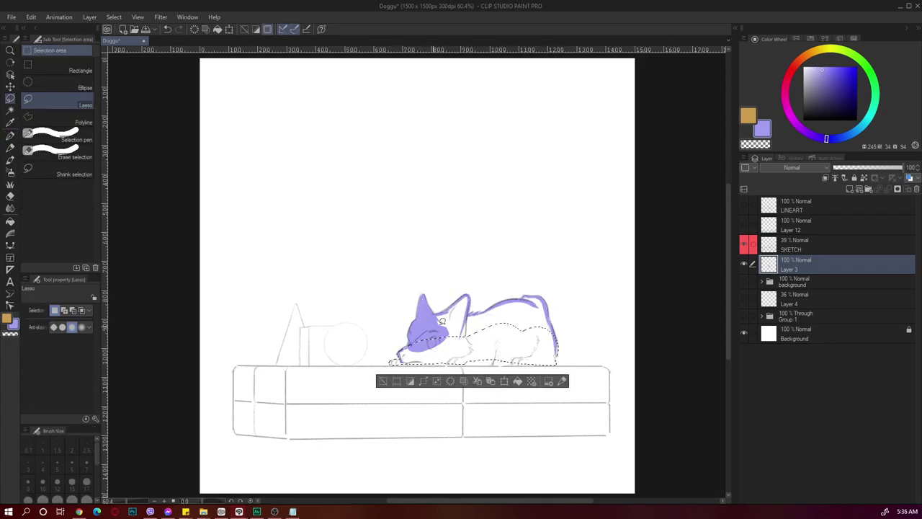
key("alt+Delete")
key("ctrl+d")
left_click(57, 118)
left_click(390, 365)
left_click(390, 364)
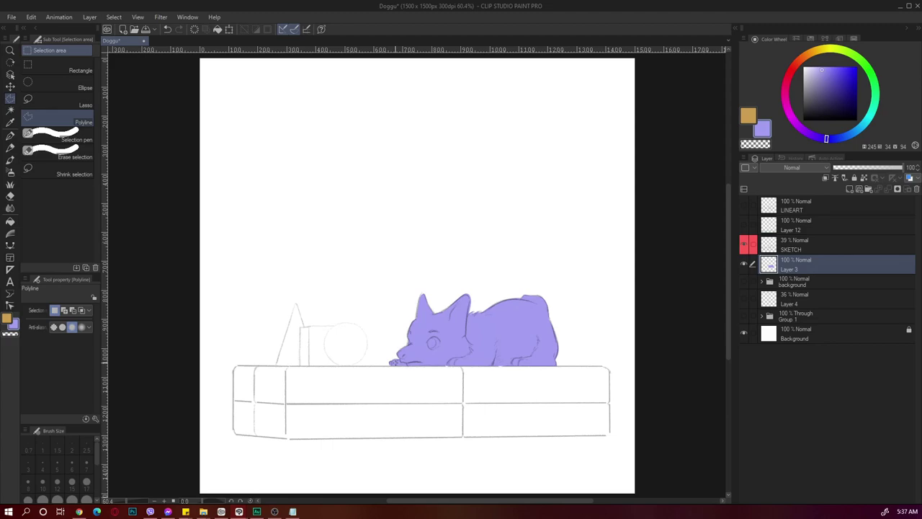
Step: Add a new layer above the dog's color layer and select the triangular block with a Polyline selection
left_click(844, 189)
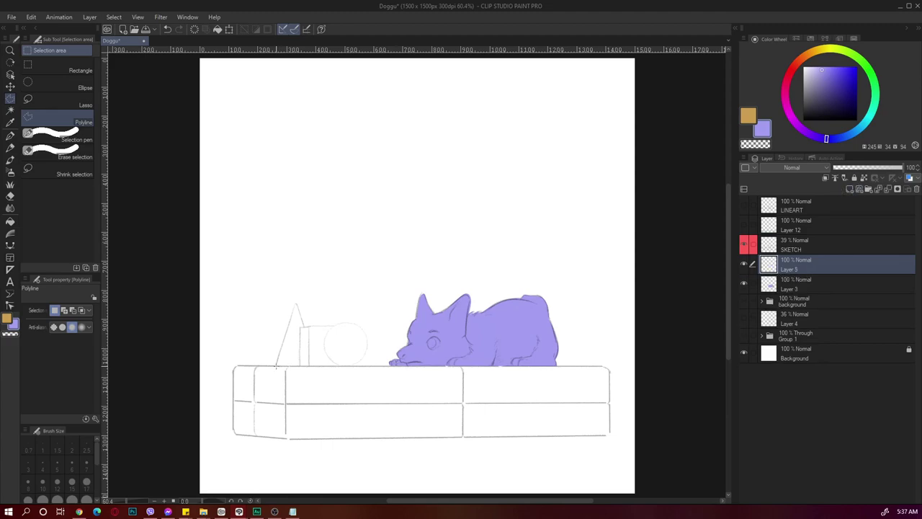
left_click(275, 366)
left_click(313, 366)
left_click(296, 306)
left_click(276, 367)
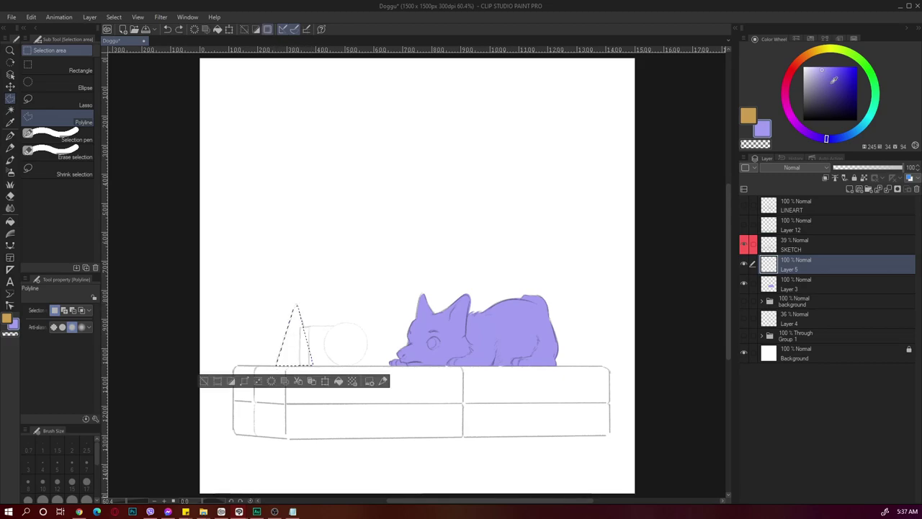
left_click(853, 132)
key("alt+Delete")
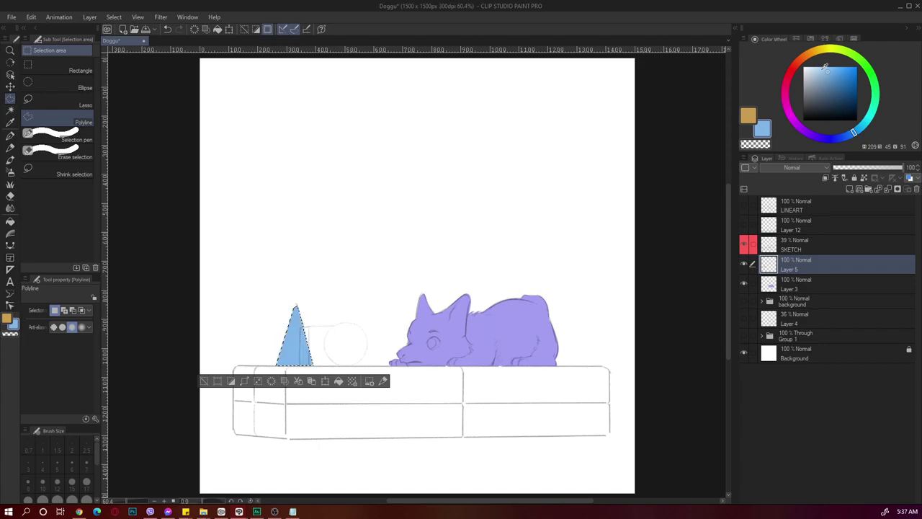
key("ctrl+z")
Step: Fill the selected triangle with pale yellow (H 52, S 33, V 89) and clear the selection
left_click(825, 49)
left_click(821, 73)
key("alt+Delete")
key("ctrl+d")
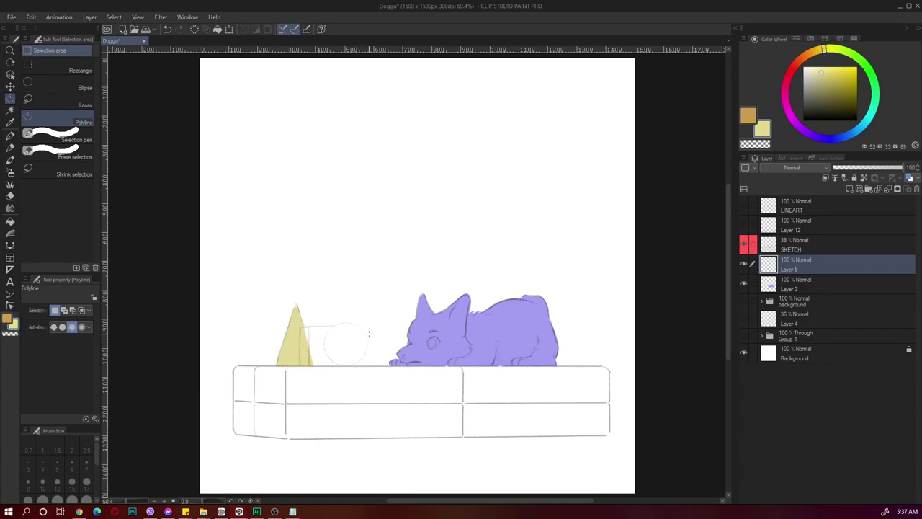
Step: On a new layer, outline the rectangular block beside the triangle with a Polyline selection and fill it blue (H 206, S 51, V 90)
key("p")
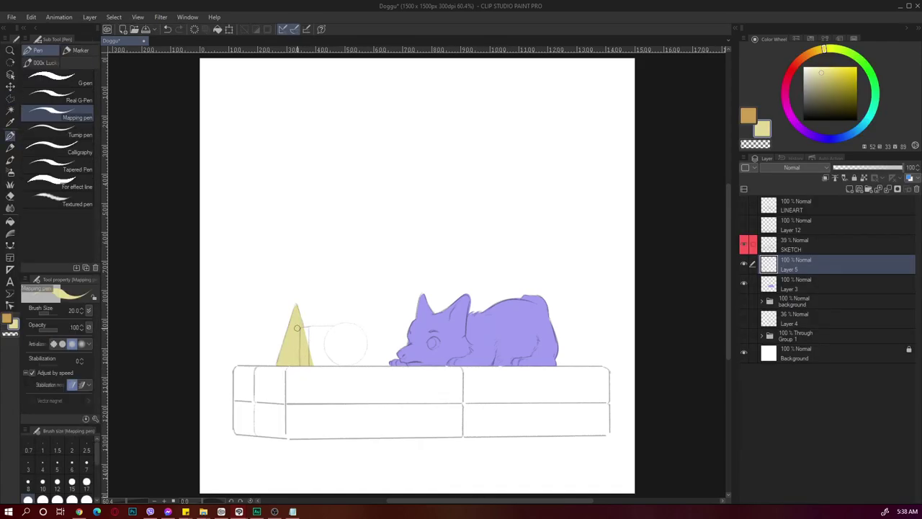
left_click(849, 188)
left_click(856, 130)
left_click(831, 72)
key("m")
left_click(346, 365)
left_click(300, 365)
left_click(300, 326)
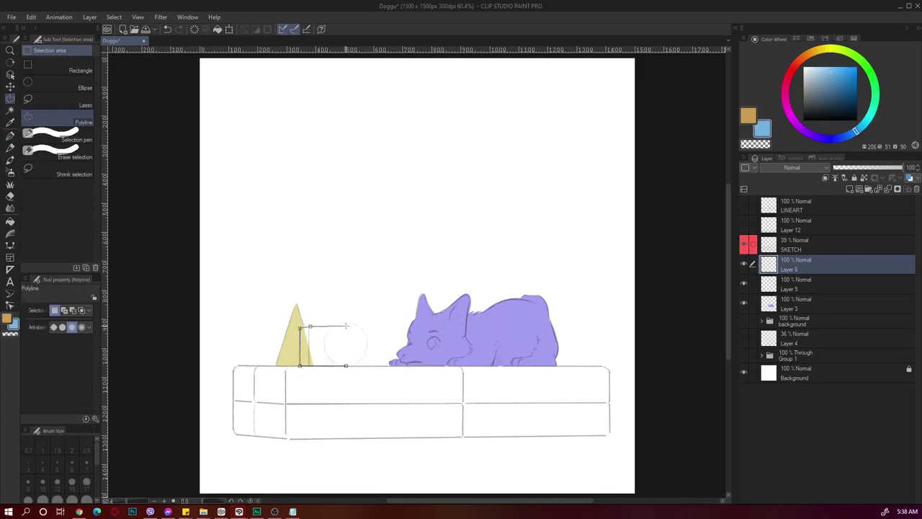
left_click(346, 326)
Step: Outline the long couch with a Polyline selection on its own layer and fill it greyish blue (H 206, S 16, V 79)
left_click(286, 438)
left_click(235, 434)
left_click(234, 371)
left_click(238, 366)
left_click(812, 77)
key("alt+Delete")
key("ctrl+d")
key("e")
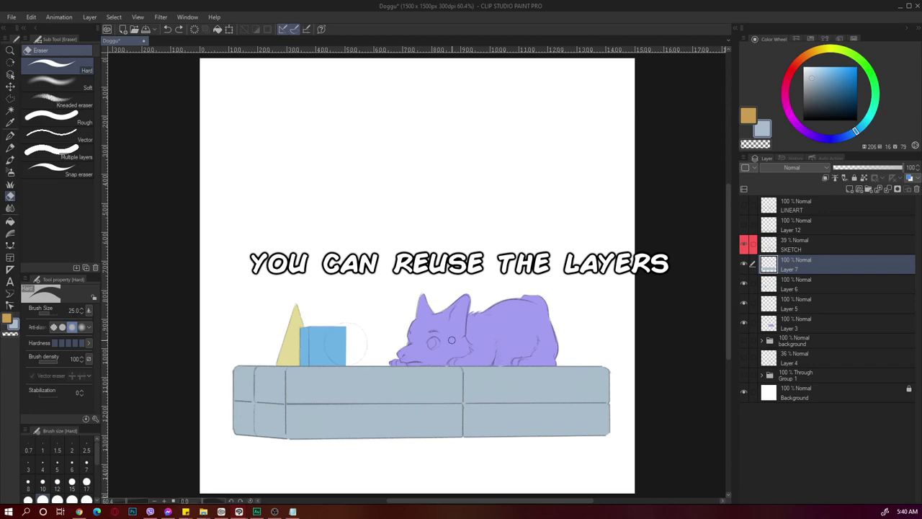
Step: On the dog's Layer 3, select the ball with an Ellipse selection and fill it with light purple
left_click(817, 320)
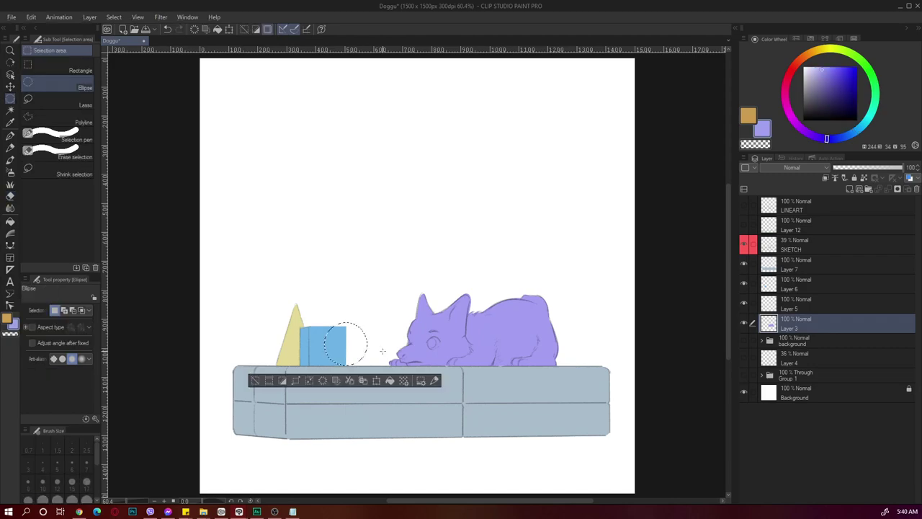
key("alt+Delete")
key("ctrl+d")
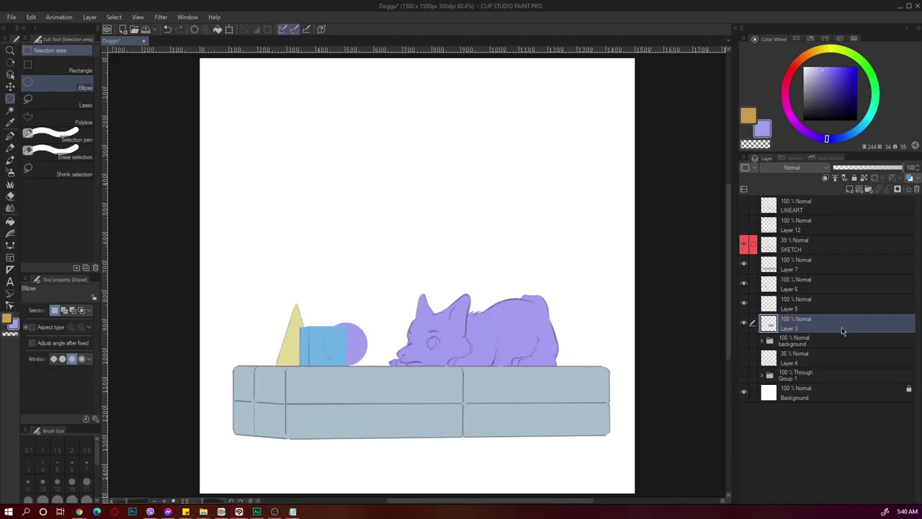
Step: Move Layer 3 directly below the SKETCH layer and lock its transparent pixels
mouse_move(842, 331)
left_mouse_down()
mouse_move(843, 260)
mouse_move(827, 250)
left_mouse_up()
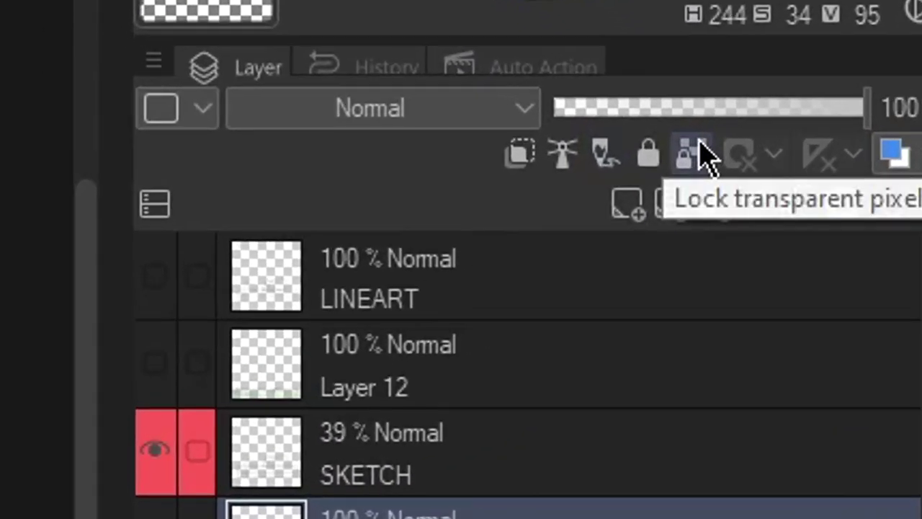
left_click(698, 144)
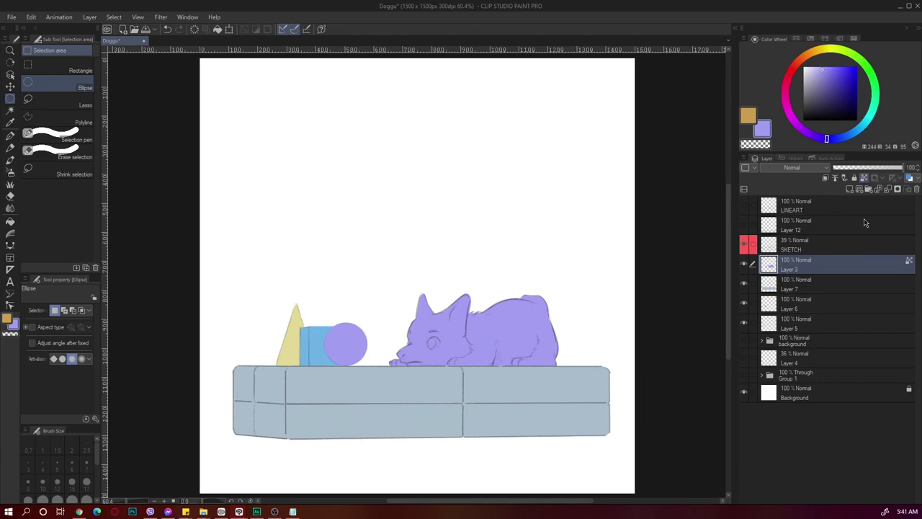
Step: Try painting a lighter purple (H 244, S 26, V 100) diagonally over the dog with the Mapping pen
key("p")
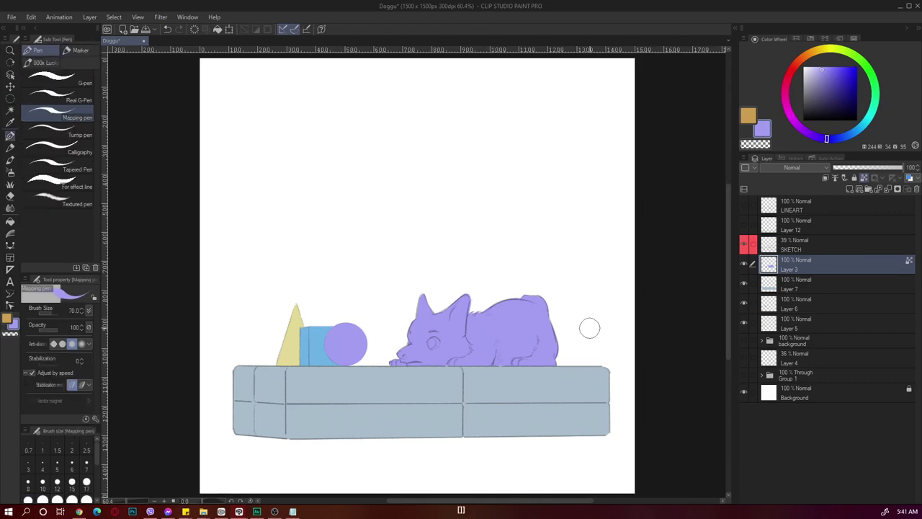
left_click_drag(838, 76, 818, 67)
left_click_drag(456, 360, 530, 291)
key("ctrl+z")
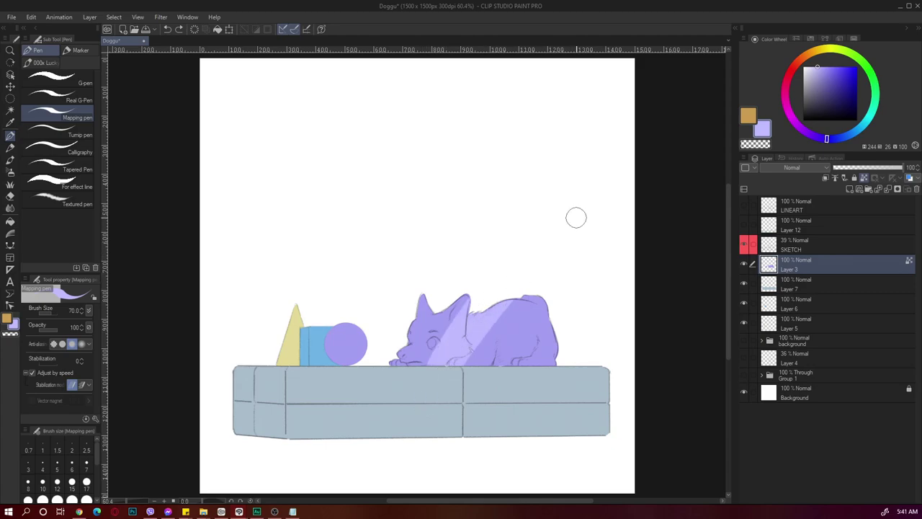
Step: Repaint the whole dog in pale cream (H 59, S 11, V 94)
left_click(827, 51)
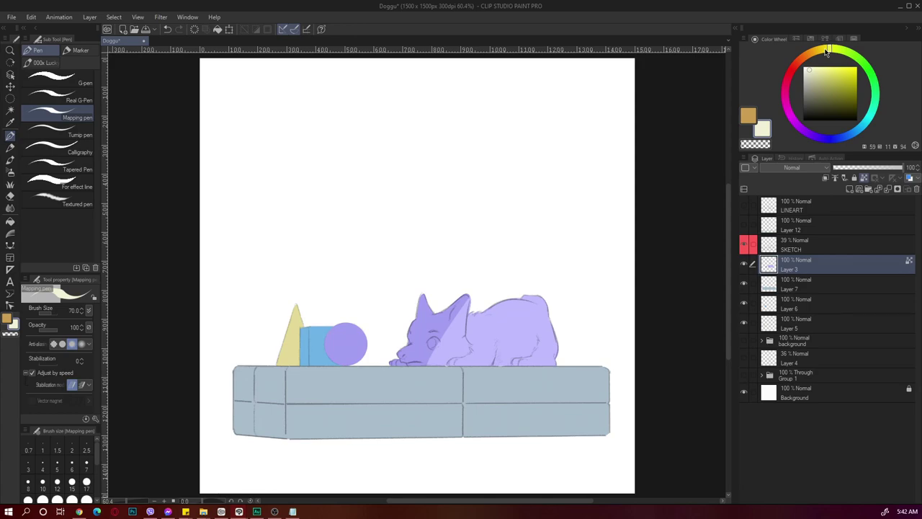
mouse_move(477, 317)
left_mouse_down()
mouse_move(460, 328)
mouse_move(502, 317)
mouse_move(548, 353)
left_mouse_up()
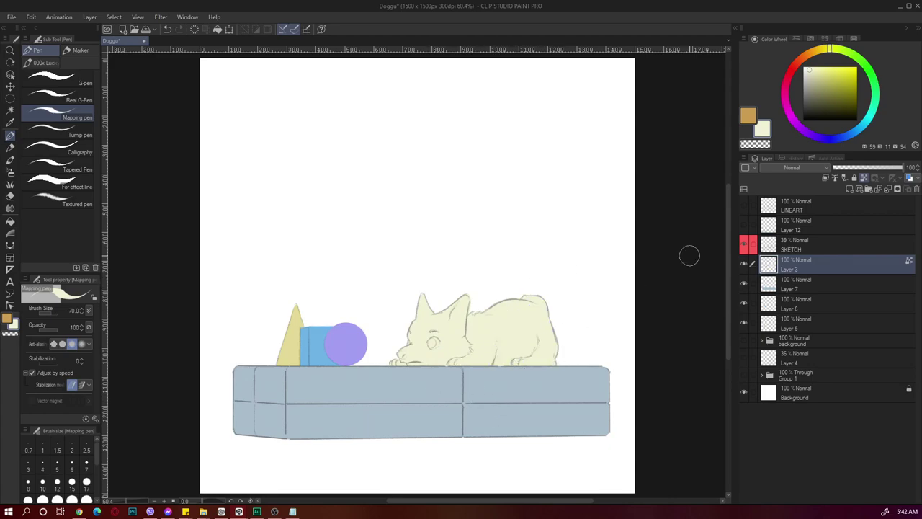
Step: Pick a deep red and repaint the ball on Layer 3 with it
left_click_drag(817, 50, 800, 60)
left_click(840, 81)
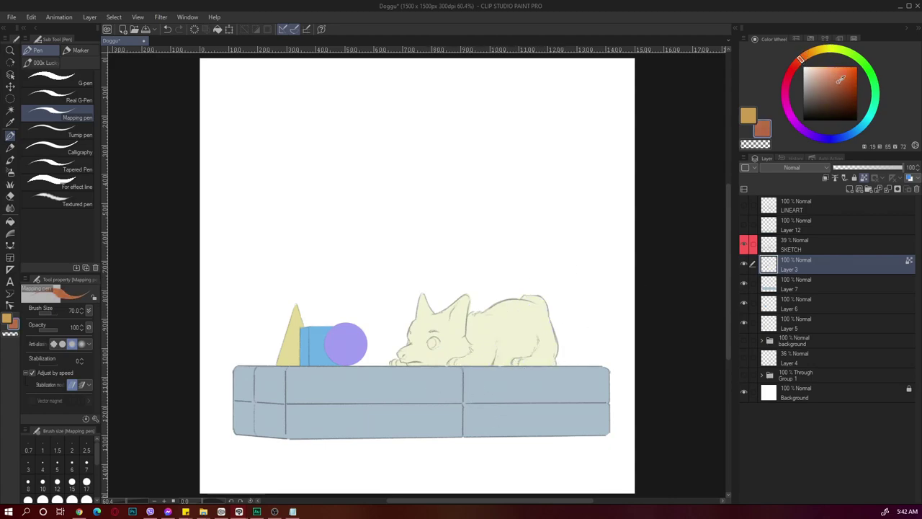
left_click(793, 67)
left_click_drag(357, 361, 346, 333)
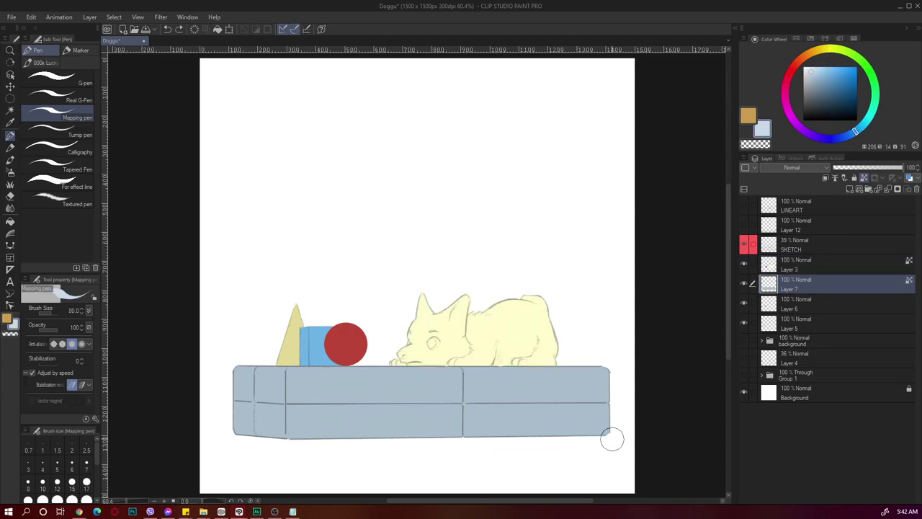
Step: Repaint the couch on Layer 7 in lighter blue (H 206, S 14, V 91) with the brush enlarged to 200
key("]")
key("]")
key("]")
key("]")
key("]")
key("]")
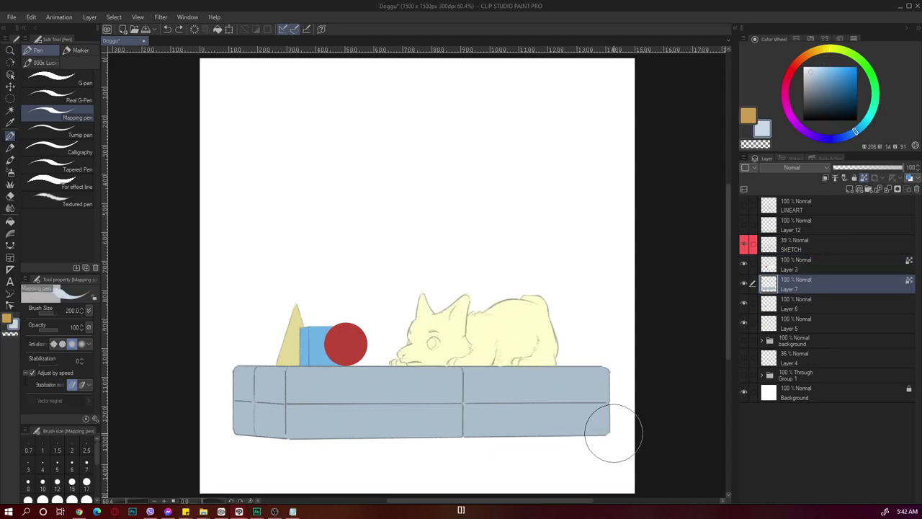
mouse_move(607, 445)
left_mouse_down()
mouse_move(599, 416)
mouse_move(547, 402)
mouse_move(449, 443)
mouse_move(248, 415)
left_mouse_up()
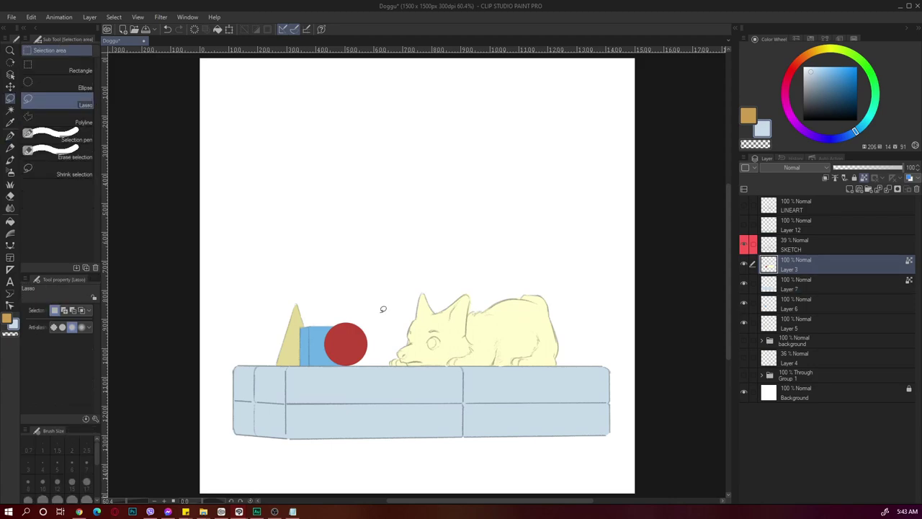
Step: Lasso the ball on Layer 3, raise its saturation to 13 and luminosity to 33, and clear the selection
mouse_move(382, 343)
left_mouse_down()
mouse_move(363, 374)
mouse_move(376, 330)
left_mouse_up()
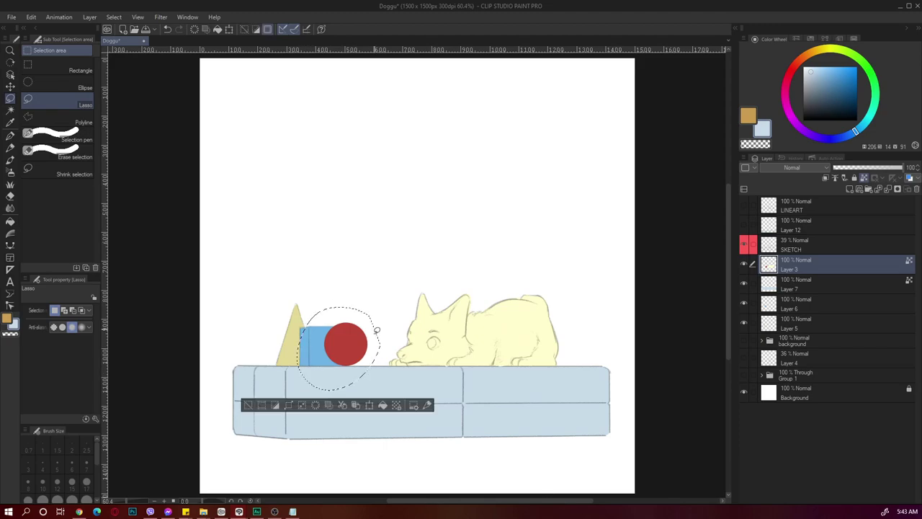
left_click(31, 16)
mouse_move(140, 239)
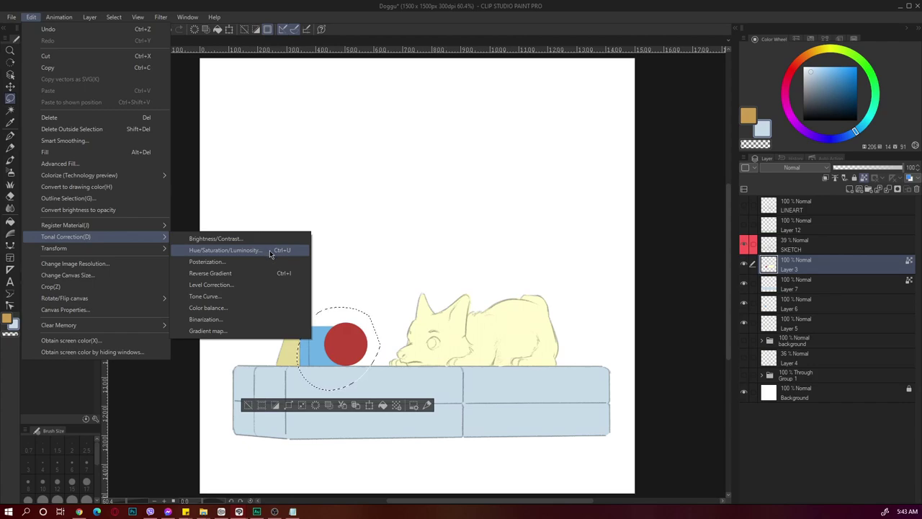
left_click(225, 250)
left_click_drag(320, 441, 332, 465)
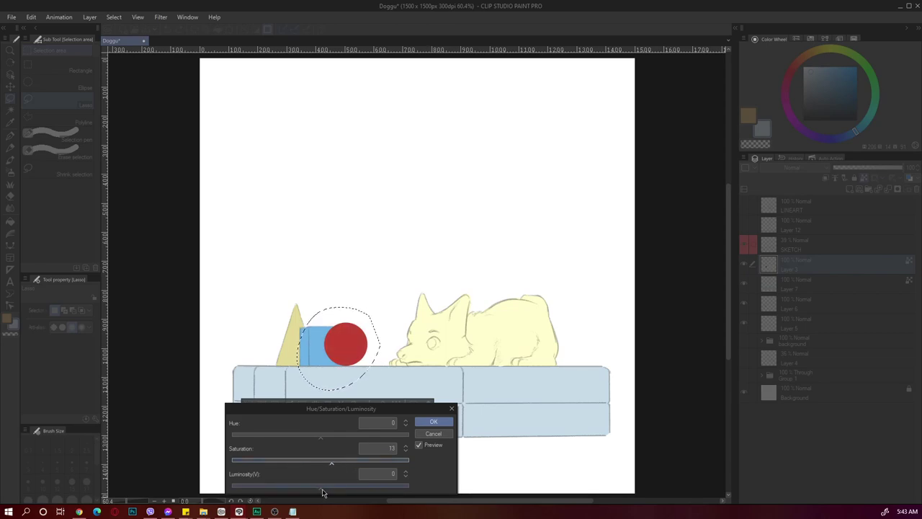
left_click_drag(322, 492, 350, 492)
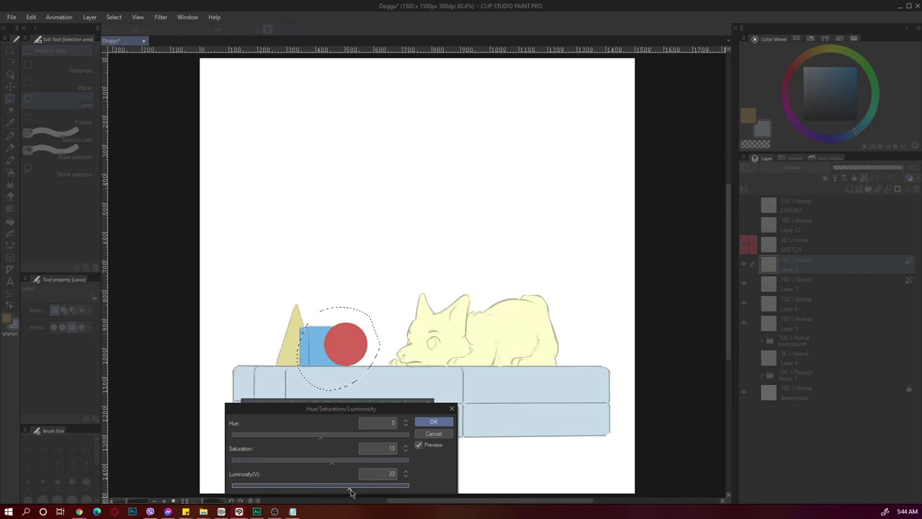
left_click(425, 422)
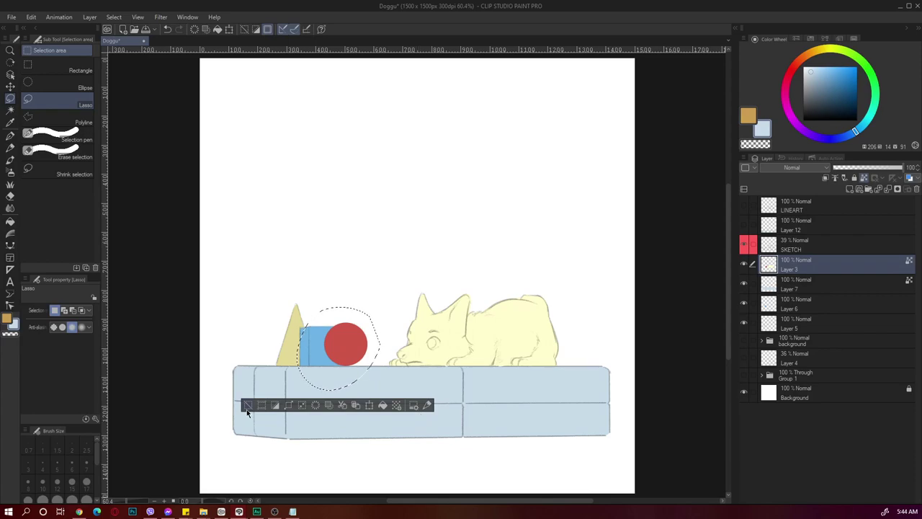
left_click(248, 404)
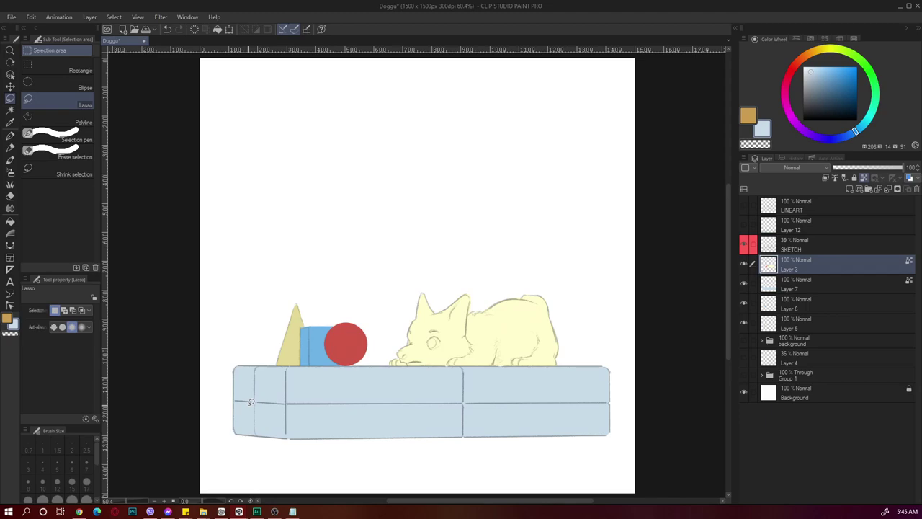
Step: Show the background folder, add a raster layer above Layer 3, and make Layer 12 visible
left_click(744, 341)
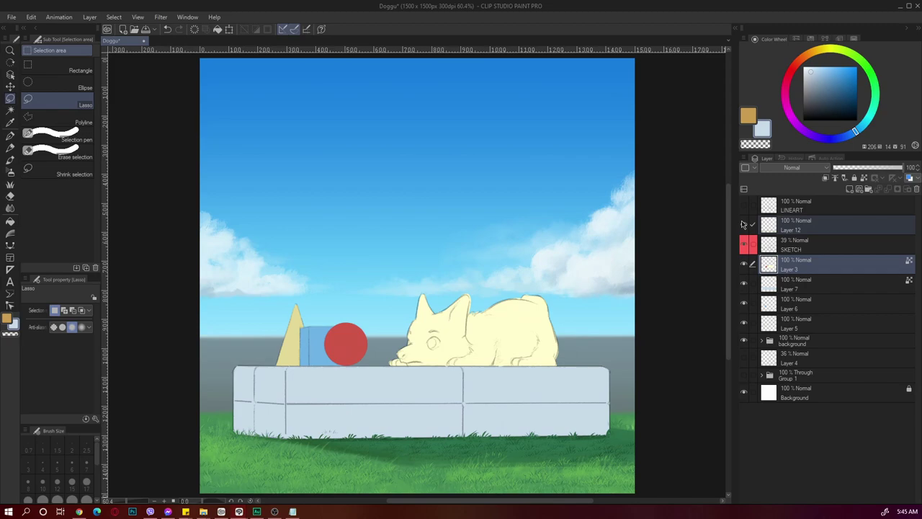
key("ctrl+shift+n")
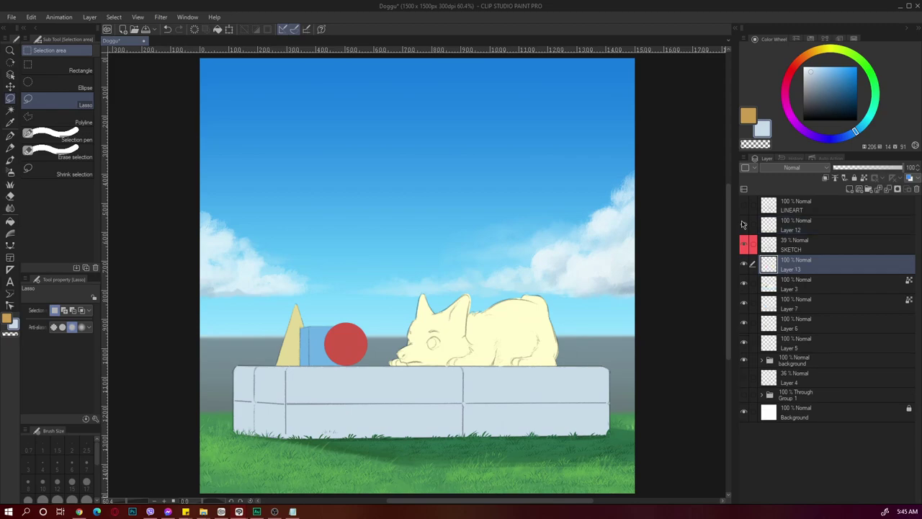
left_click(745, 224)
Step: Color the dog's nose dark and its eye white with a brown iris (H 28, S 36, V 63) on Layer 13
left_click(422, 351, "alt")
scroll(419, 353, "up", 5)
left_click_drag(360, 346, 362, 344)
left_click_drag(461, 309, 476, 319)
key("alt+BackSpace")
key("ctrl+d")
key("p")
scroll(415, 354, "down", 5)
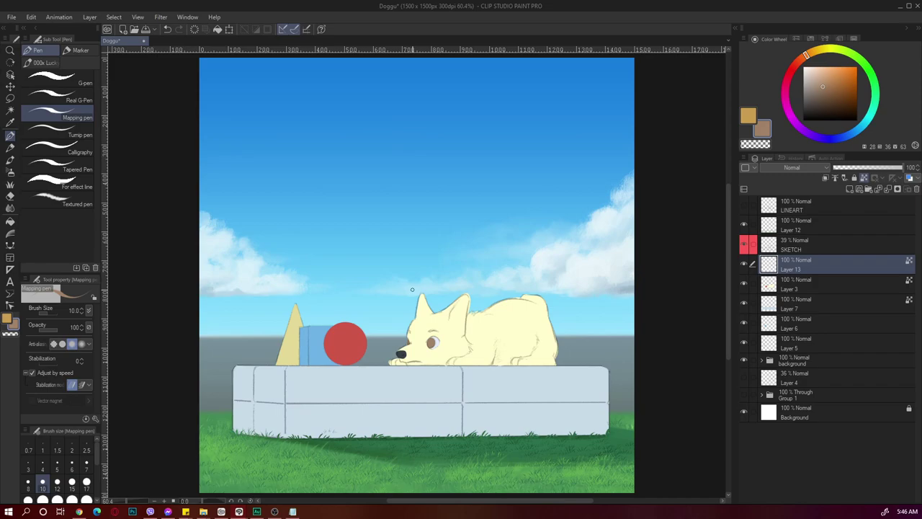
Step: Paint tan corgi fur over the dog's back and head on Layer 3 with the Paint Brush Texture brush
left_click(804, 287)
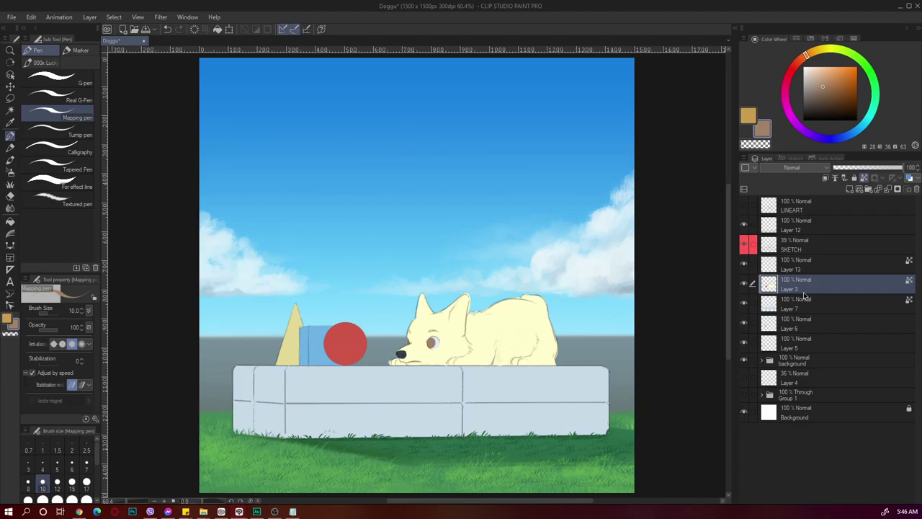
left_click(829, 74)
left_click(44, 63)
scroll(77, 157, "down", 5)
left_click(70, 236)
mouse_move(472, 317)
left_mouse_down()
mouse_move(529, 301)
mouse_move(546, 342)
mouse_move(544, 328)
left_mouse_up()
left_click(830, 70)
left_click(832, 70)
left_click_drag(461, 302, 417, 338)
Step: Paint off-white fur (H 48, S 4, V 93) on the dog's belly, muzzle and forehead stripe, finishing with brush size 12
left_click_drag(469, 353, 547, 346)
left_click_drag(483, 324, 541, 317)
left_click_drag(461, 353, 403, 360)
left_click(57, 482)
left_click_drag(432, 317, 426, 338)
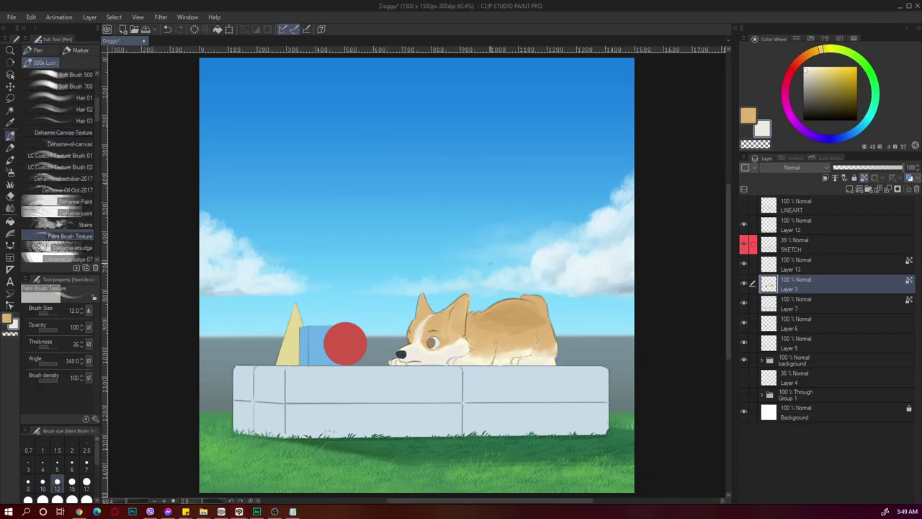
Step: Paint the inside of the dog's near ear in a pale pinkish purple
left_click(795, 123)
left_click(812, 72)
left_click_drag(465, 299, 457, 327)
left_click(57, 499)
left_click(489, 325, "alt")
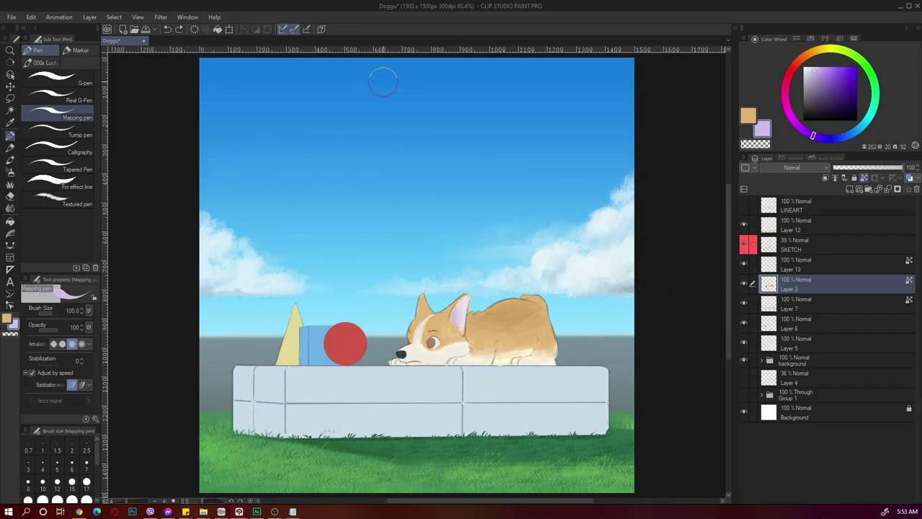
Step: Add a layer above Layer 3, load Layer 3's shapes as a selection, and paint the dog's body lavender (H 262, S 20, V 92)
left_click(847, 189)
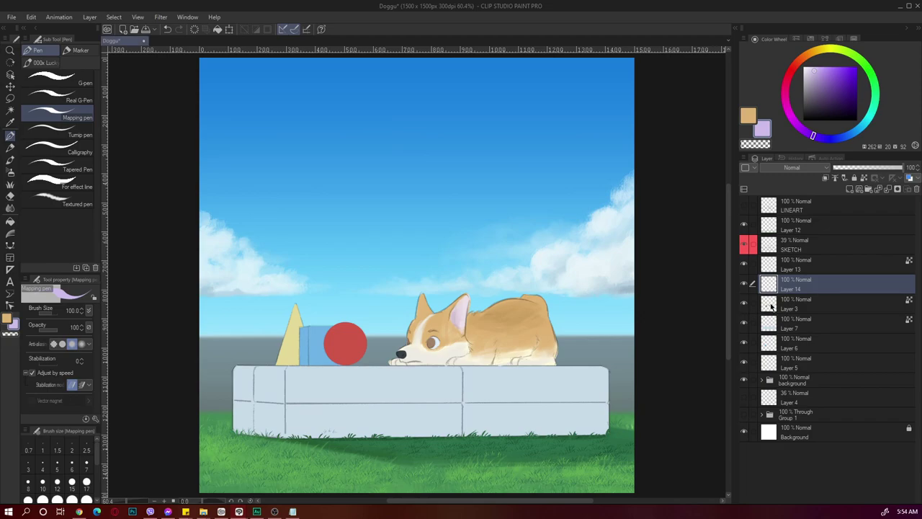
left_click(767, 305, "ctrl")
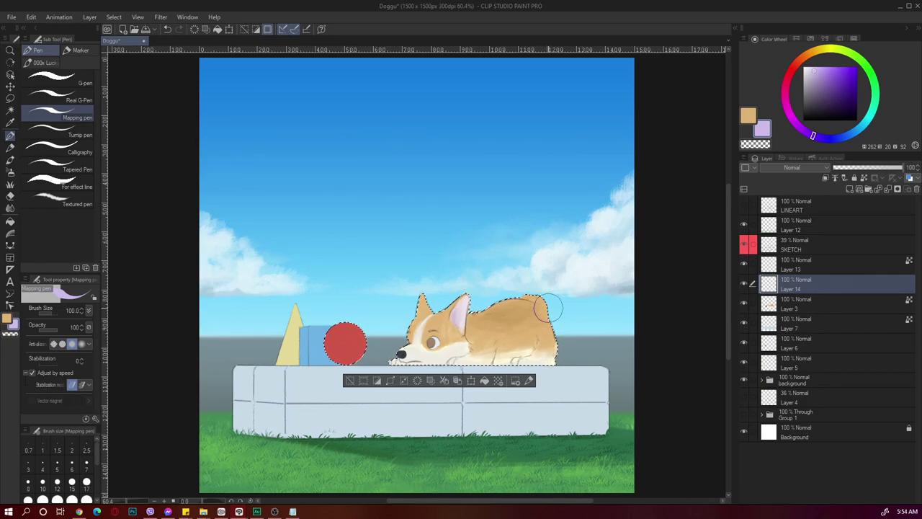
left_click_drag(497, 311, 486, 331)
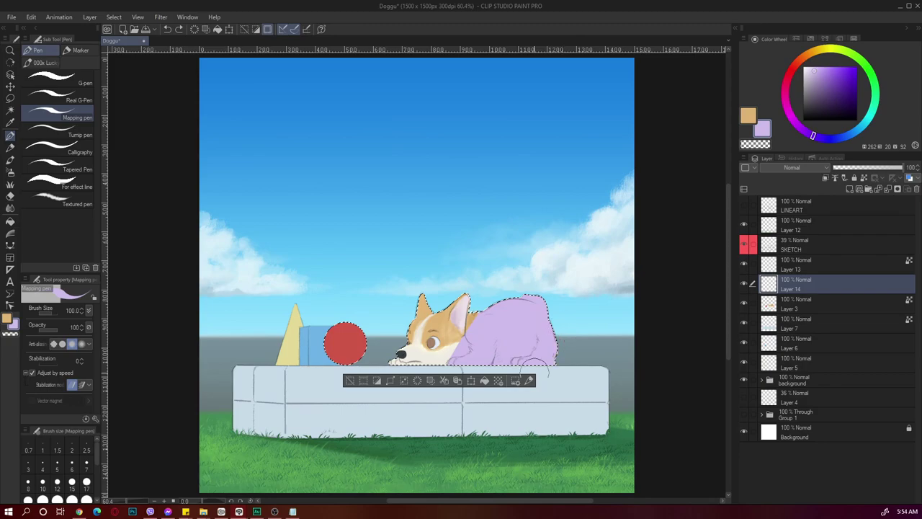
Step: Set Layer 14's blending mode to Multiply and shift its hue to -20
left_click(743, 283)
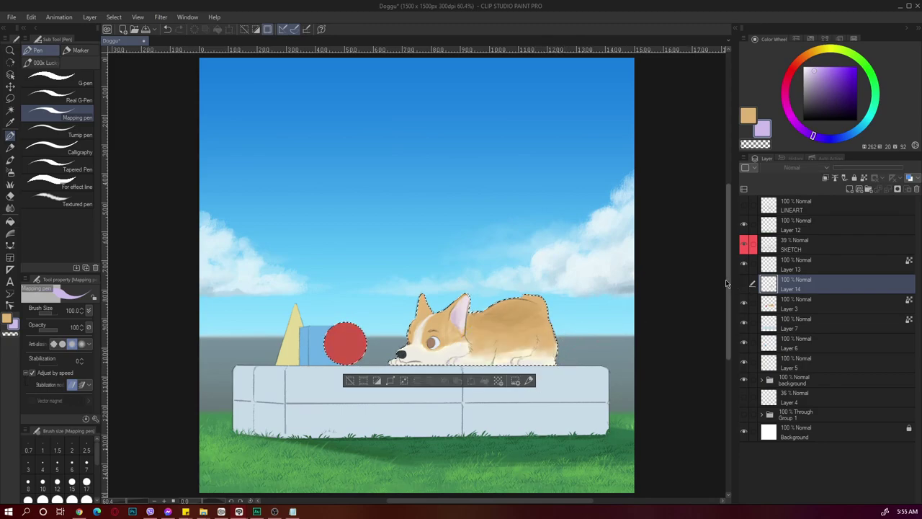
left_click(744, 283)
left_click(799, 168)
left_click(786, 197)
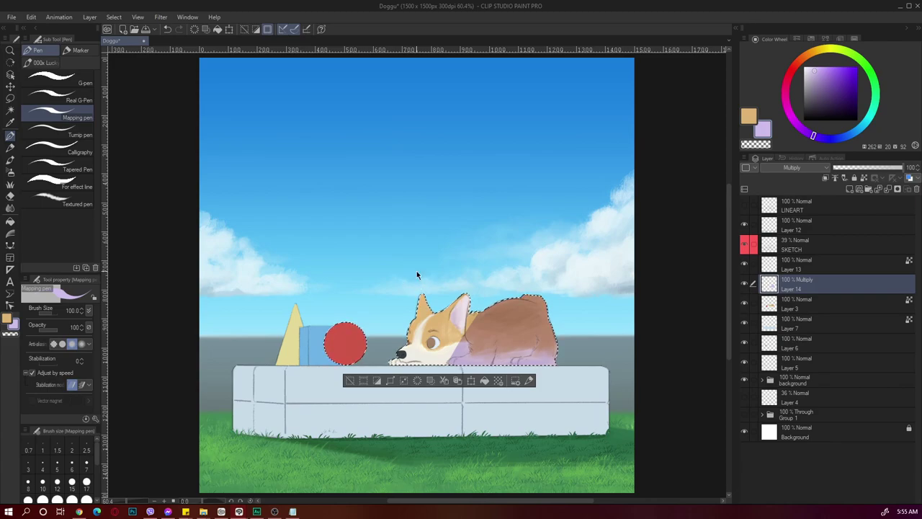
key("ctrl+u")
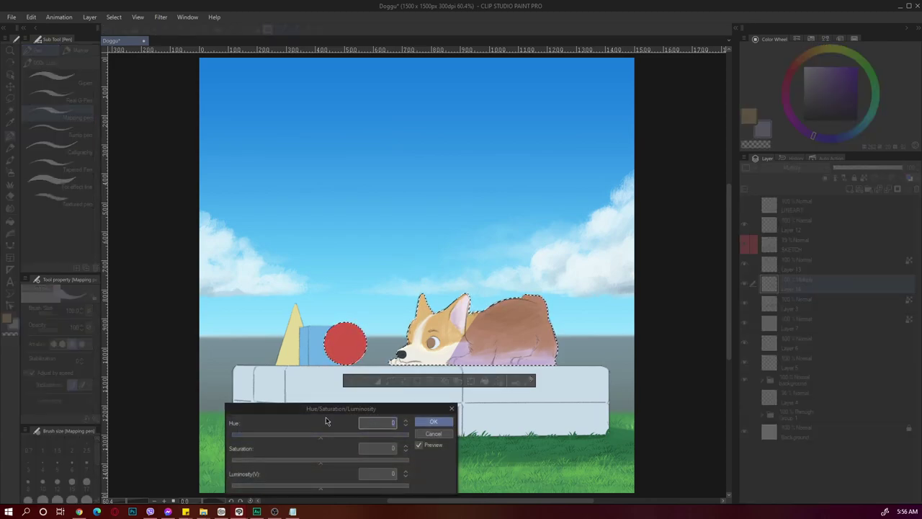
mouse_move(328, 437)
left_mouse_down()
mouse_move(346, 439)
mouse_move(301, 438)
mouse_move(308, 433)
mouse_move(311, 442)
left_mouse_up()
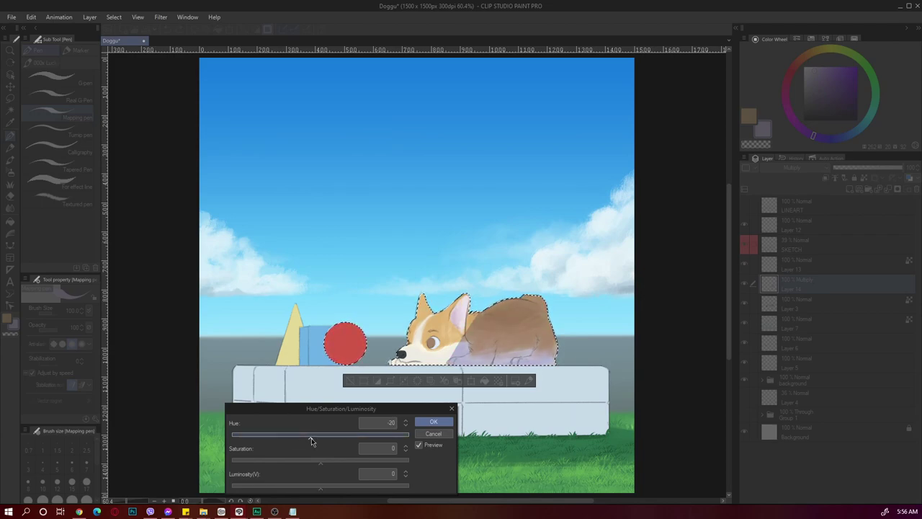
left_click(425, 423)
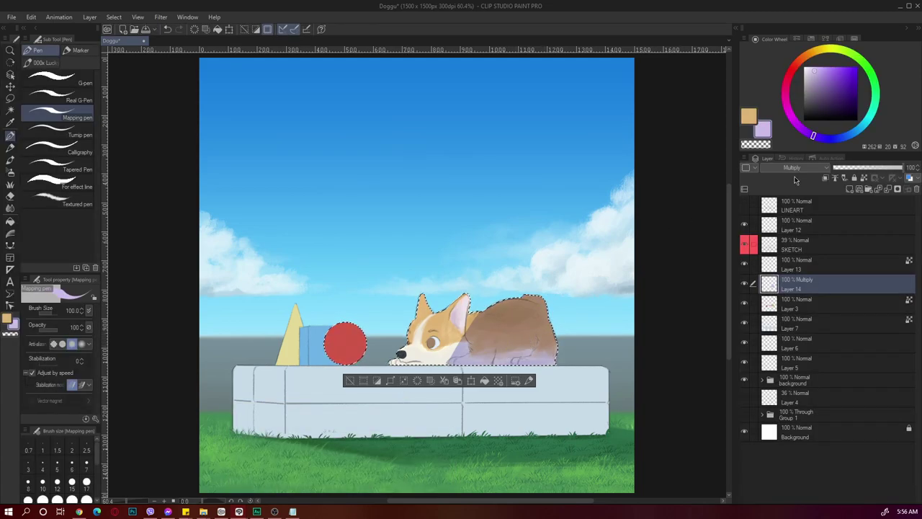
Step: Return Layer 14 to Normal blending and repaint the dog's body shadow in light blue (H 221, S 33, V 94)
left_click(792, 177)
left_click(784, 175)
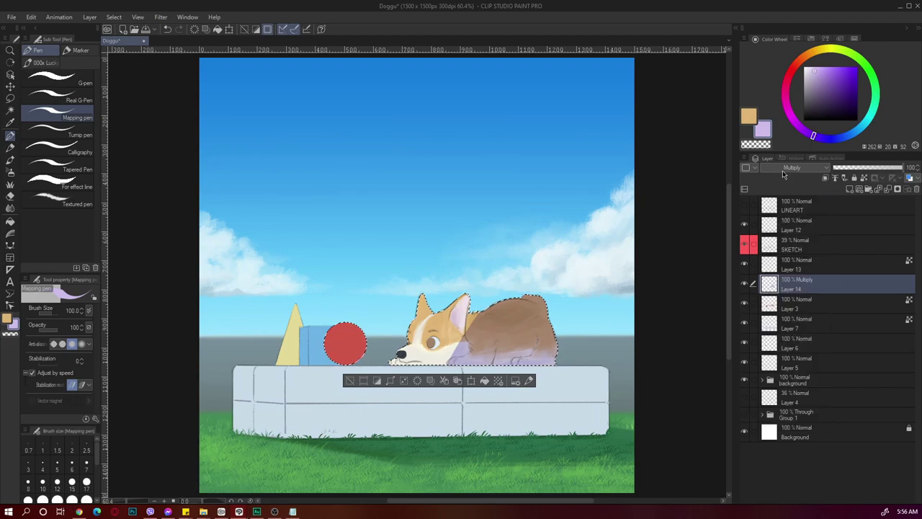
left_click(513, 317, "alt")
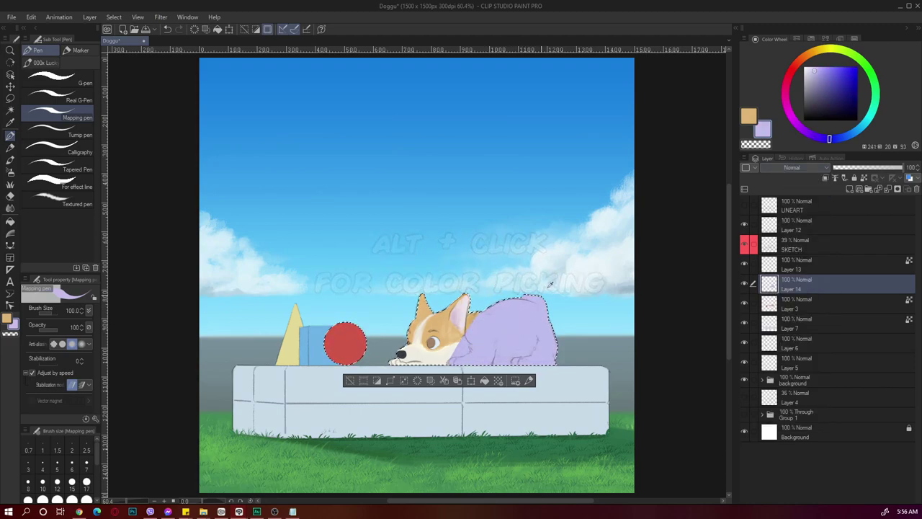
left_click(841, 138)
left_click_drag(841, 139, 845, 137)
left_click(822, 69)
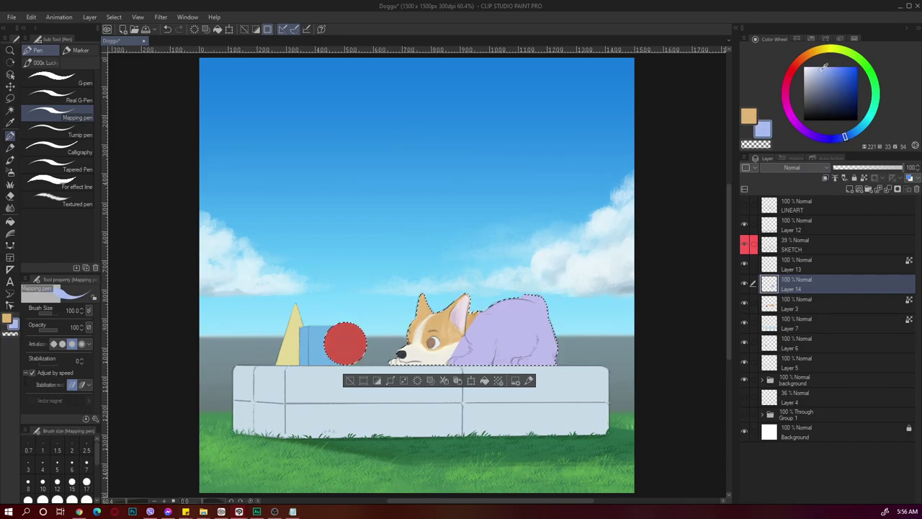
left_click_drag(514, 304, 459, 349)
left_click_drag(548, 288, 504, 338)
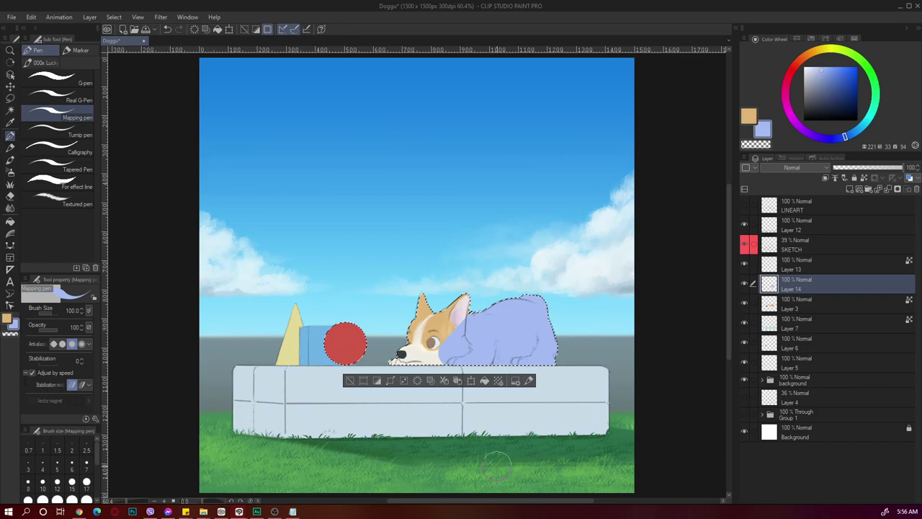
Step: Set Layer 14's blending mode to Multiply and fine-tune the shadow with the Hue/Saturation/Luminosity correction
left_click(792, 167)
left_click(785, 199)
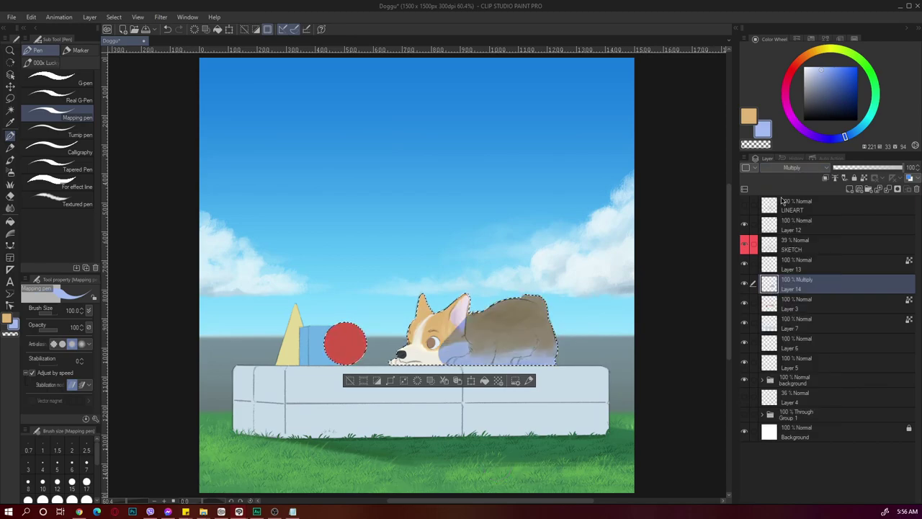
key("ctrl+u")
left_click_drag(326, 436, 320, 440)
left_click(433, 421)
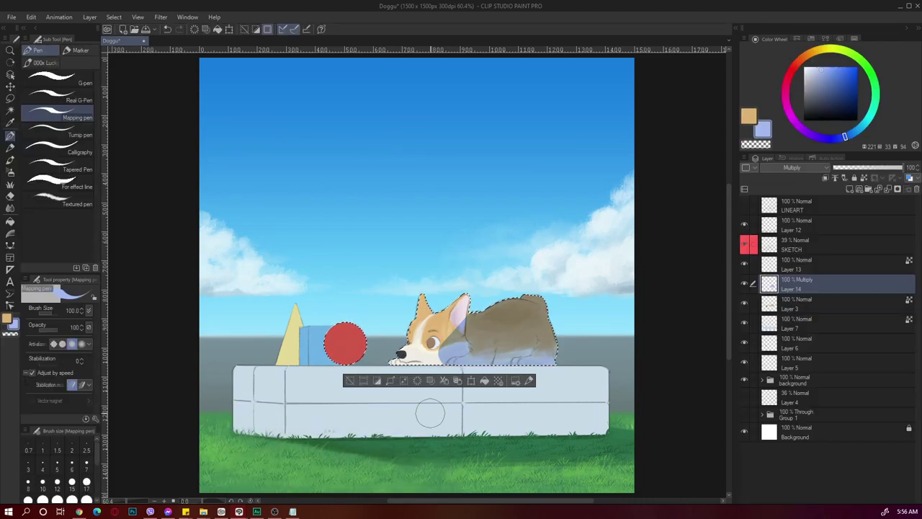
Step: Switch Layer 14 to Normal to sample its blue (H 221, S 33, V 95), and restore Multiply blending
left_click(780, 170)
left_click(773, 178)
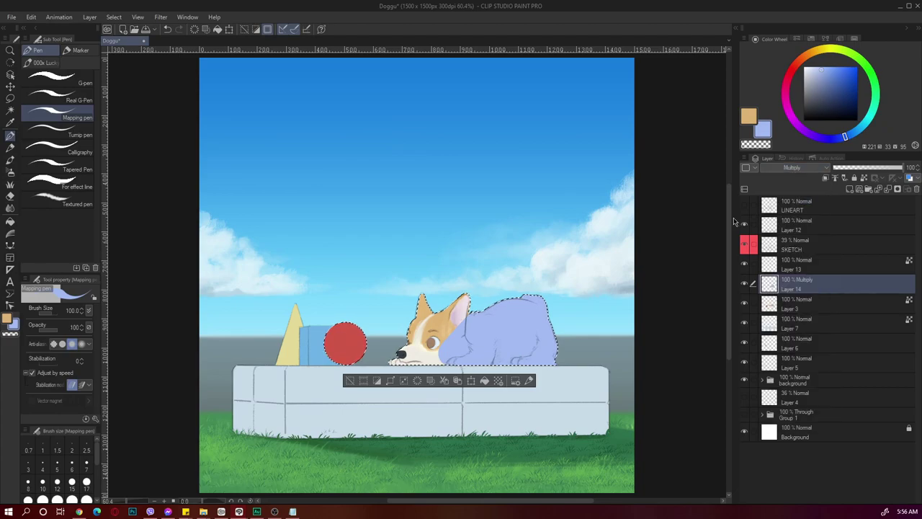
key("ctrl+z")
Step: Shade the dog's ears, face and muzzle on Layer 14 in the shadow blue, reducing the Mapping pen to size 20 for details
key("bracketleft")
key("bracketleft")
key("bracketleft")
key("bracketleft")
key("bracketleft")
key("bracketleft")
key("bracketleft")
key("bracketleft")
key("bracketleft")
left_click_drag(466, 298, 451, 342)
key("bracketright")
key("bracketright")
key("bracketright")
key("bracketright")
key("bracketright")
key("bracketright")
key("bracketleft")
key("bracketleft")
key("bracketleft")
key("bracketleft")
key("bracketleft")
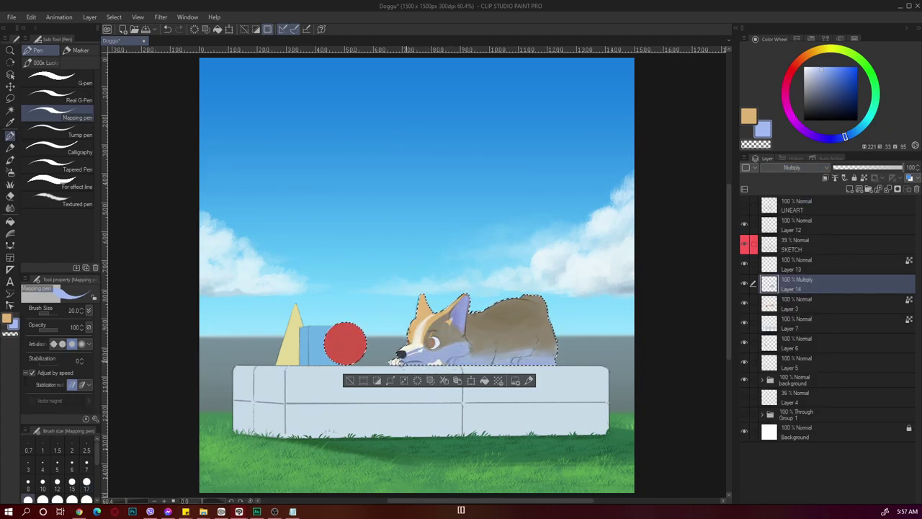
left_click_drag(421, 313, 425, 313)
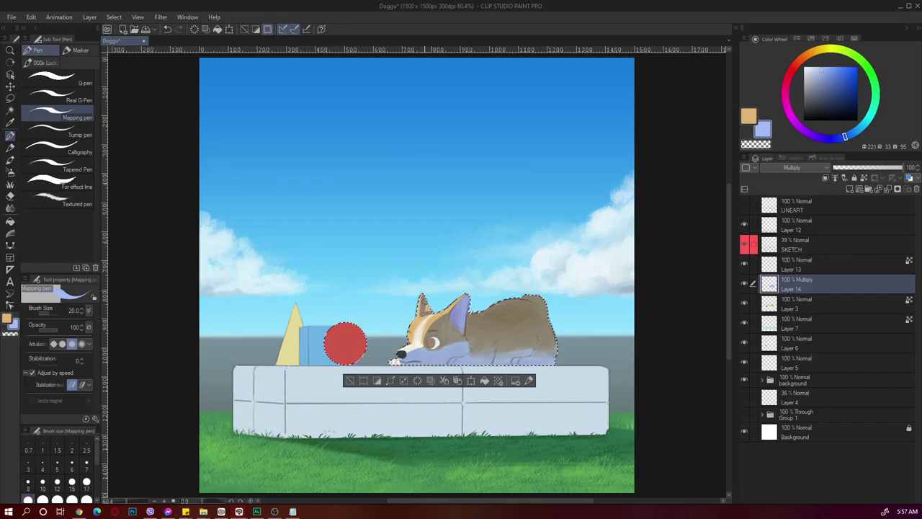
Step: Erase a thin lit rim along the dog's back, then shade the ball's lower-right side and clear the selection
key("e")
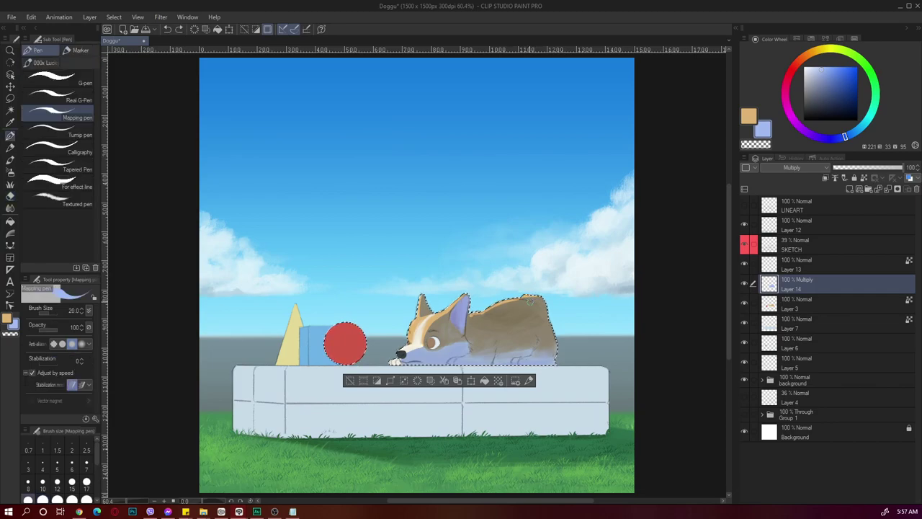
key("p")
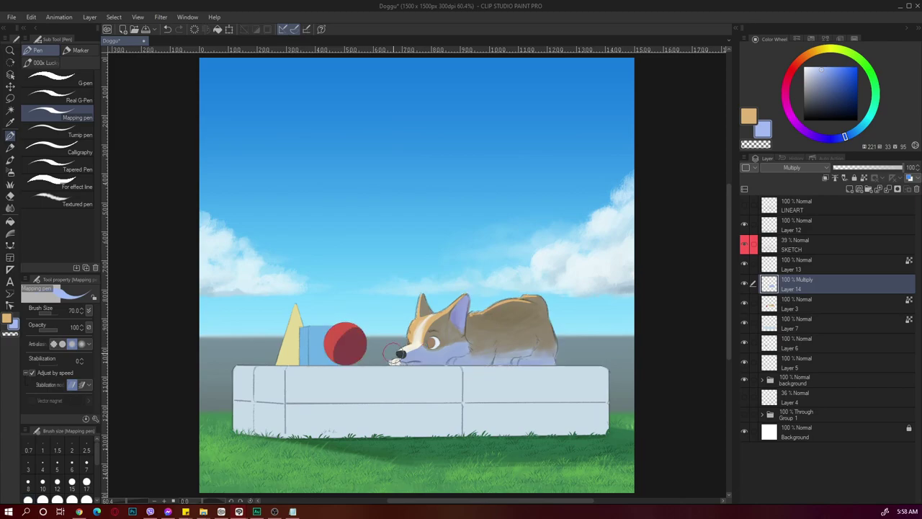
Step: On a new Multiply layer above Layer 7, shade the couch's long front and end seams within its selection, then deselect
left_click(828, 324)
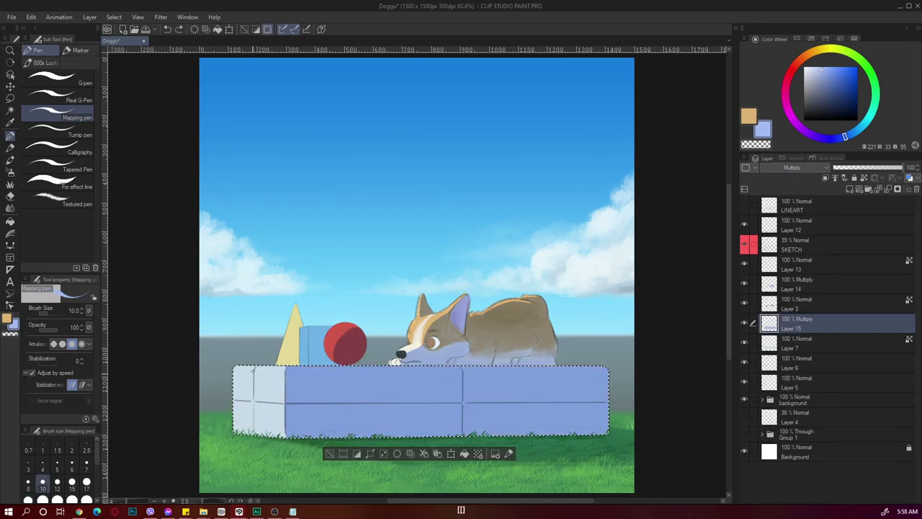
left_click_drag(253, 371, 254, 435)
left_click_drag(254, 402, 284, 404)
key("ctrl+d")
Step: Clip Layer 15, which holds the couch shadow, to the layer below
right_click(848, 330)
key("Escape")
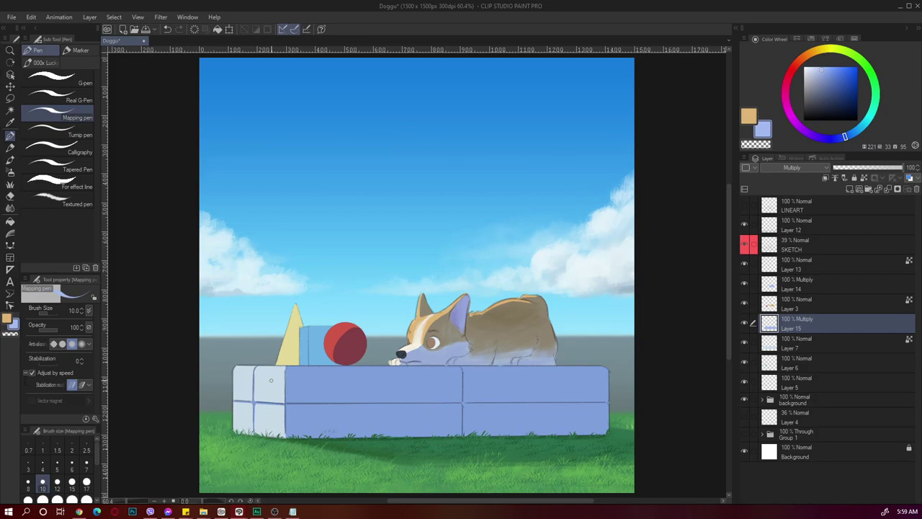
left_click(836, 288)
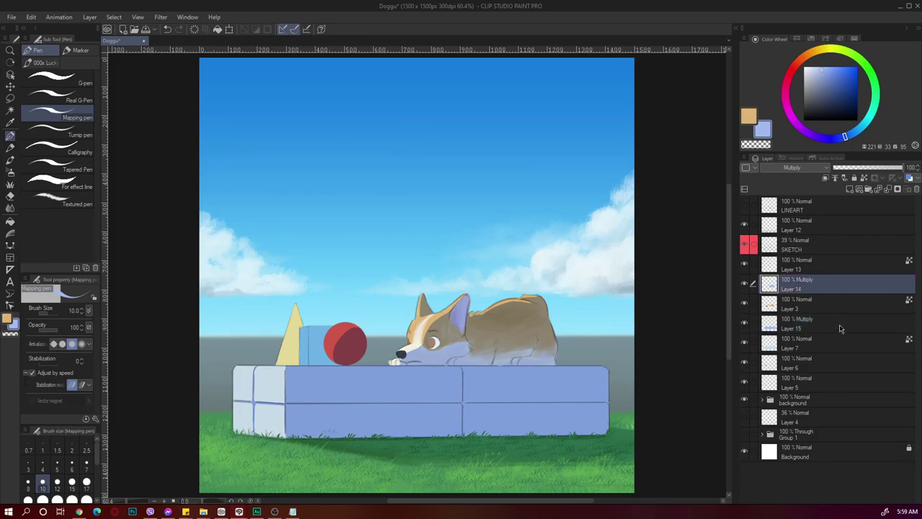
left_click(841, 324)
right_click(847, 327)
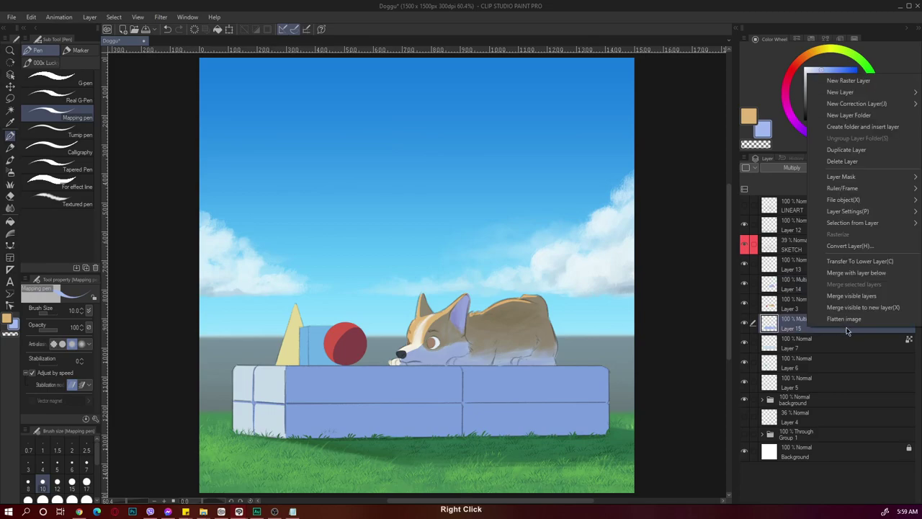
mouse_move(860, 213)
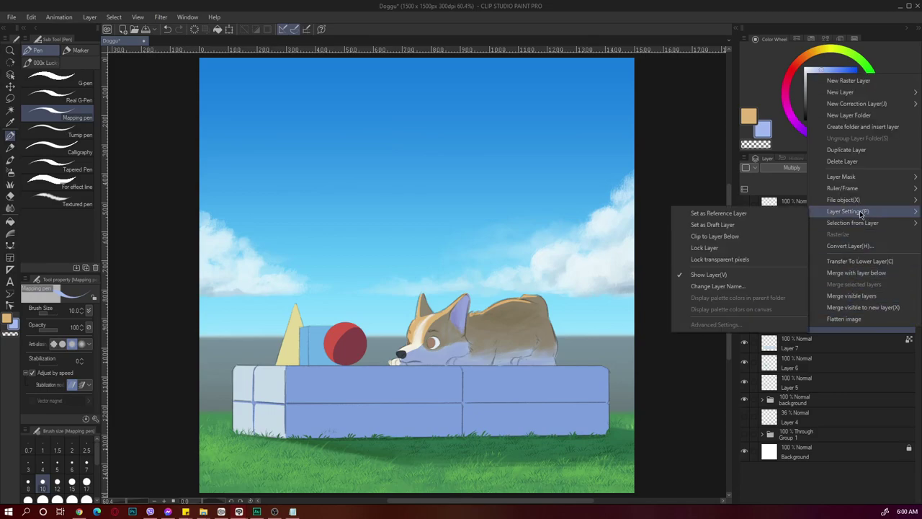
left_click(735, 238)
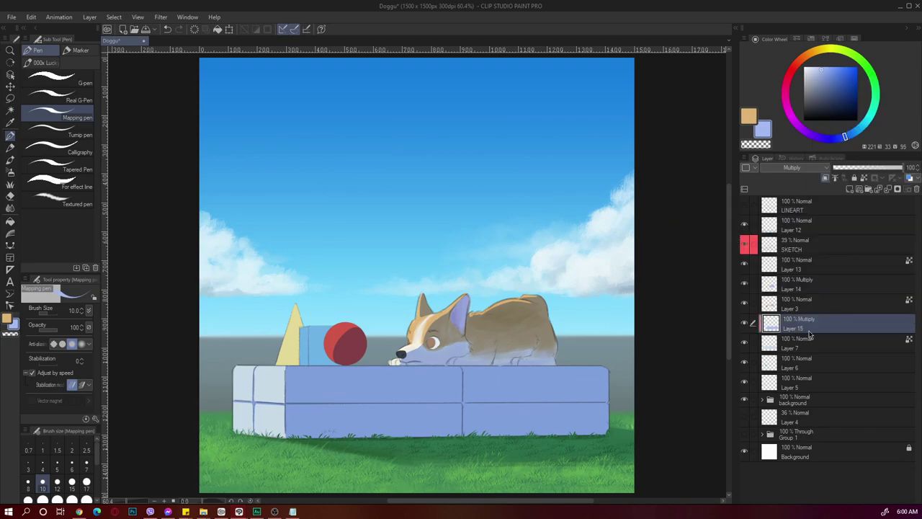
Step: Enlarge the Mapping pen to brush size 80
key("bracketright")
key("bracketright")
key("bracketright")
key("bracketright")
key("bracketright")
key("bracketright")
key("bracketright")
key("bracketright")
key("bracketright")
key("bracketright")
key("bracketright")
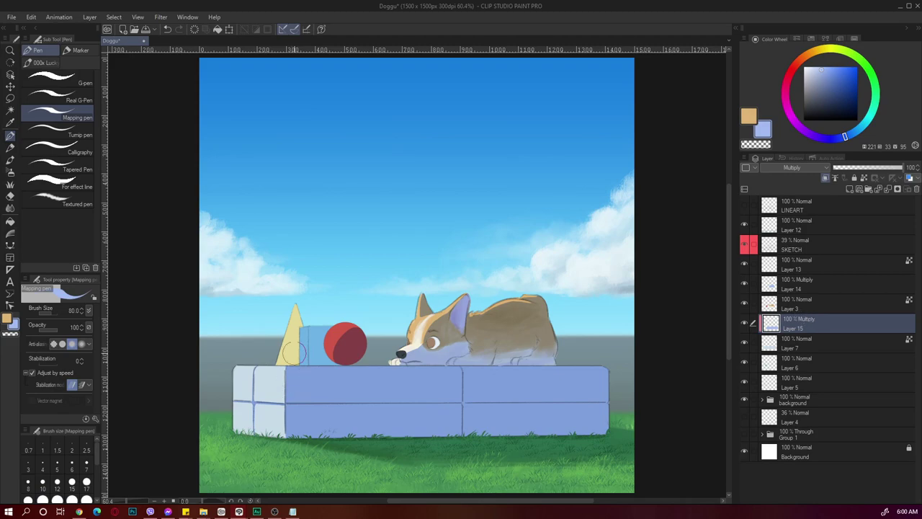
Step: Try broad shadow strokes over the couch's light end on the clipped Layer 15, undoing each one
left_click_drag(273, 373, 261, 430)
key("ctrl+z")
left_click_drag(284, 364, 258, 433)
mouse_move(260, 513)
key("ctrl+z")
Step: Try clipping Layer 3 with the dog's colors to the layer below, and remove that clipping again
left_click(829, 304)
right_click(838, 309)
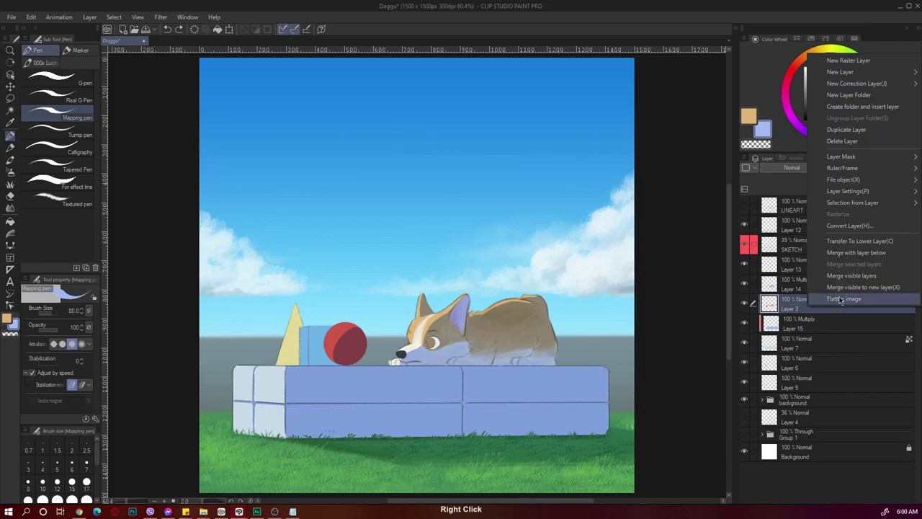
mouse_move(854, 191)
left_click(734, 217)
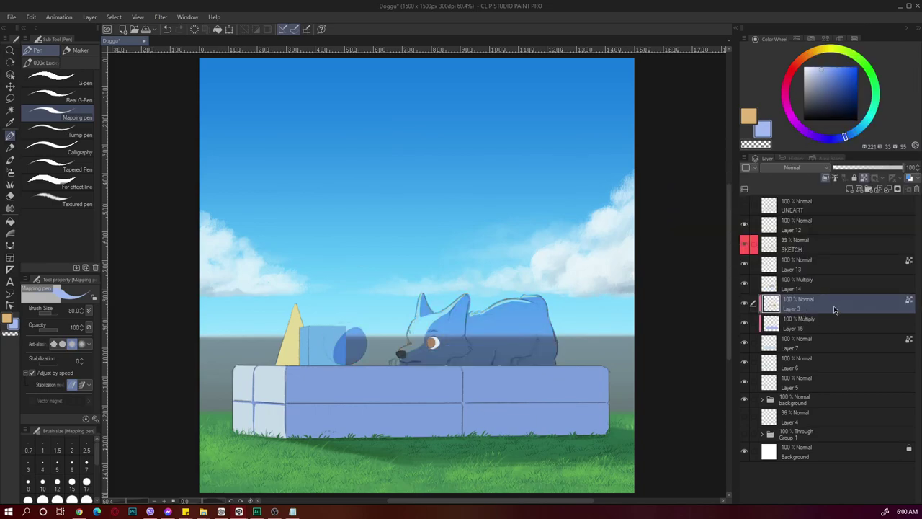
left_click(824, 347)
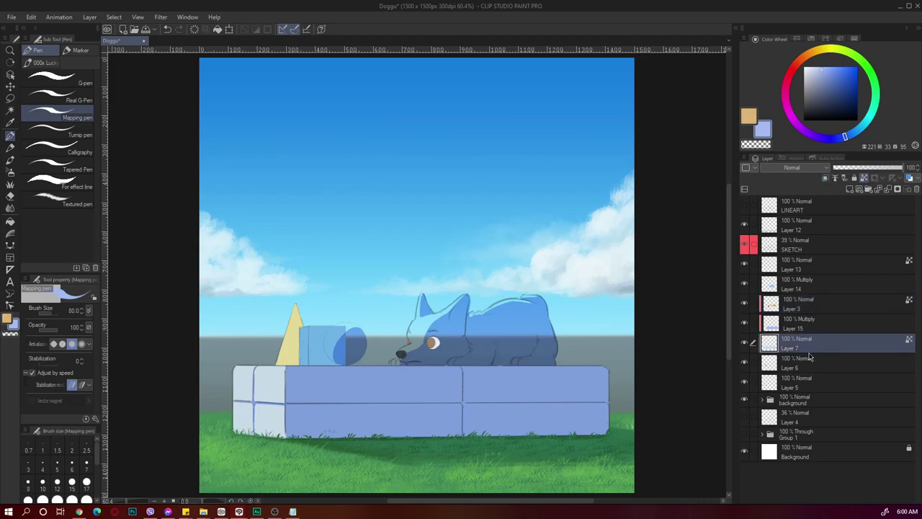
left_click(836, 310)
right_click(852, 299)
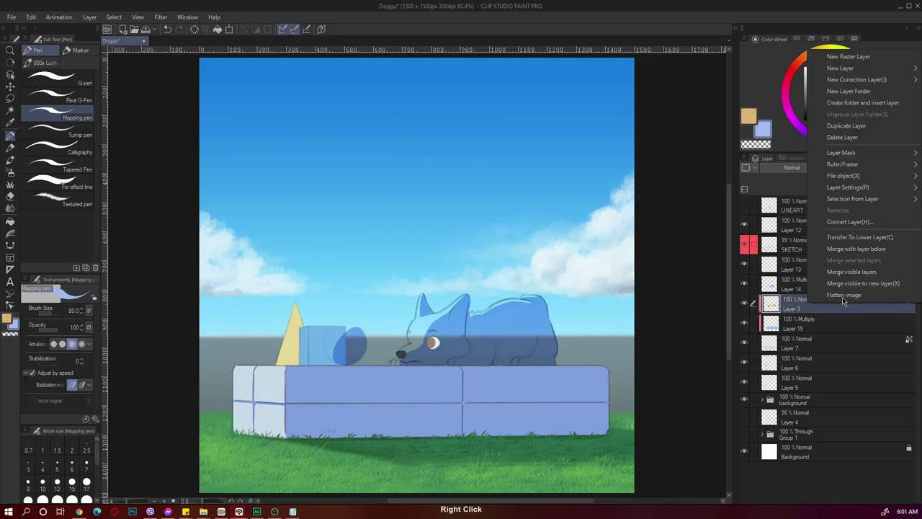
mouse_move(862, 188)
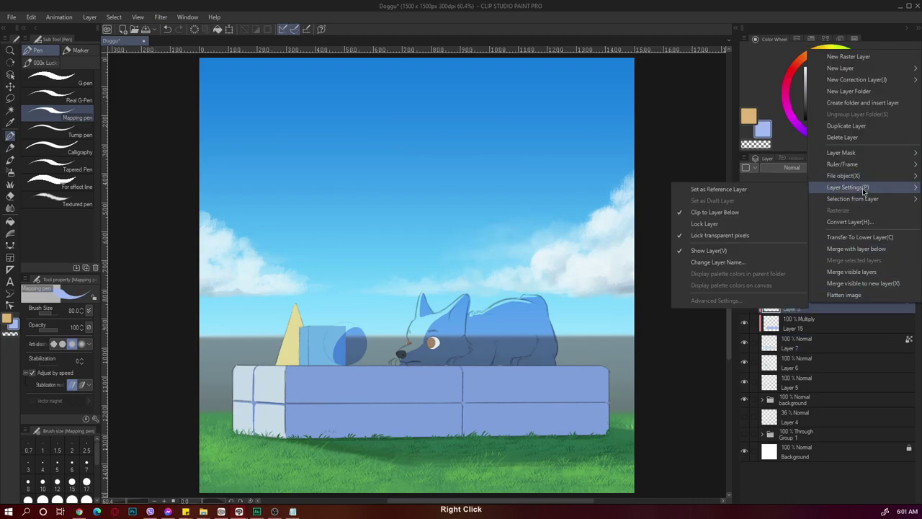
left_click(703, 212)
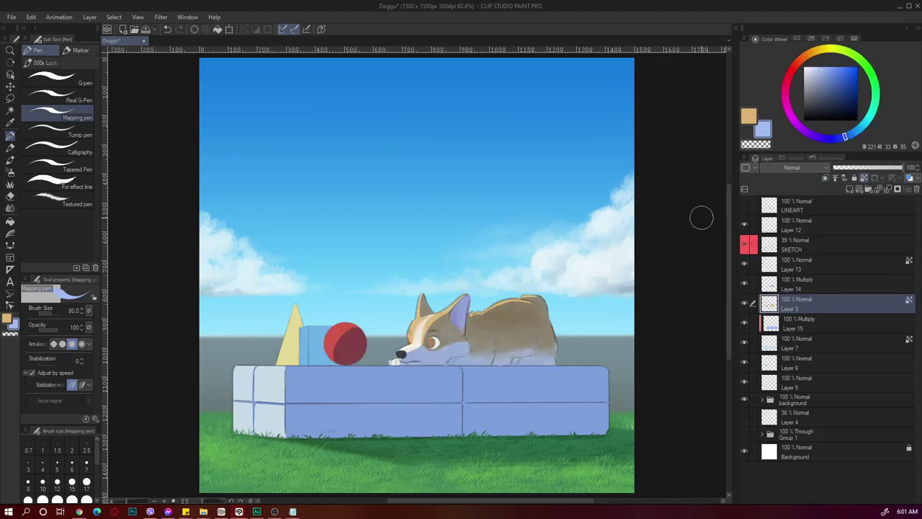
Step: Clip Layer 14 with the dog and ball shadows to the layer below
left_click(836, 287)
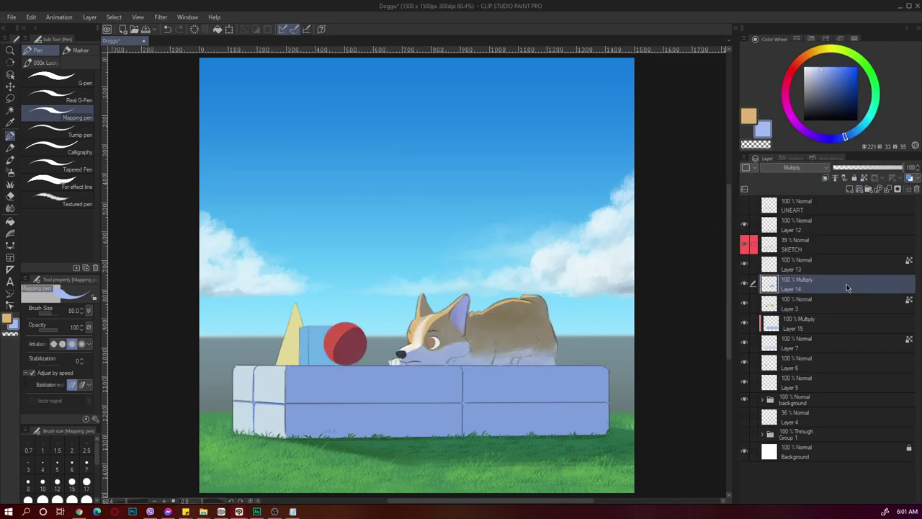
right_click(842, 286)
mouse_move(863, 179)
left_click(703, 204)
Step: Shade the blue block in the shadow blue on a new Multiply layer clipped to Layer 6
left_click(818, 363)
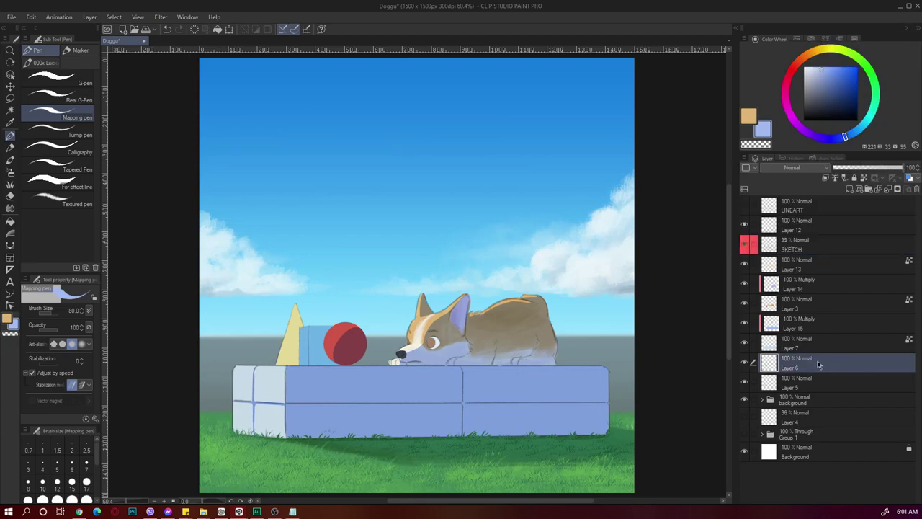
left_click(850, 189)
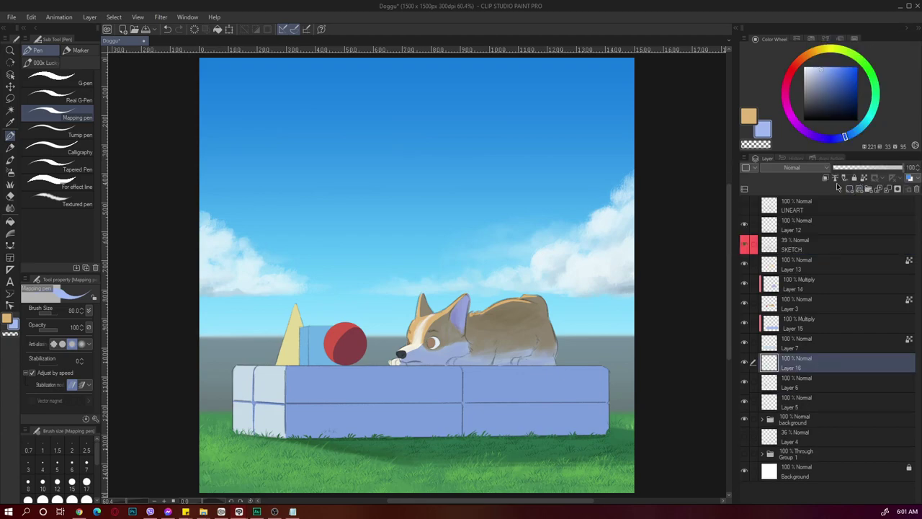
right_click(828, 363)
mouse_move(836, 249)
left_click(698, 281)
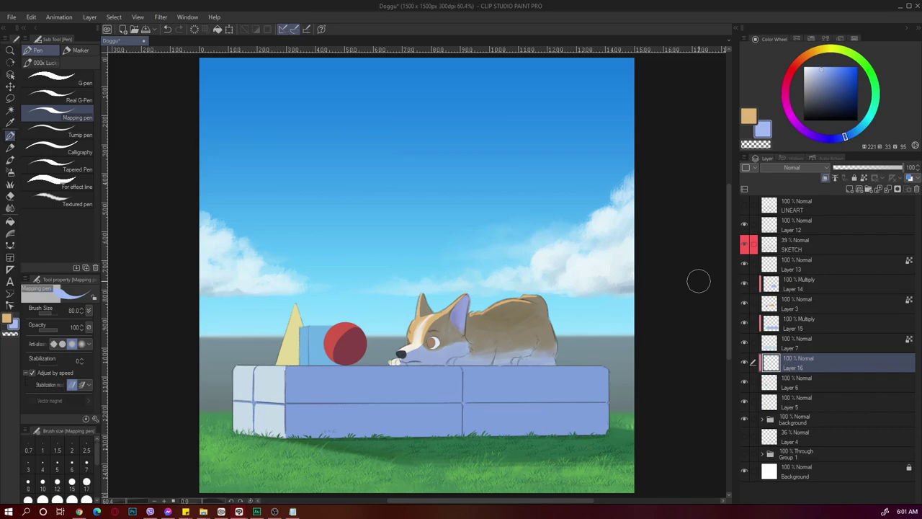
left_click_drag(304, 352, 324, 362)
left_click(792, 167)
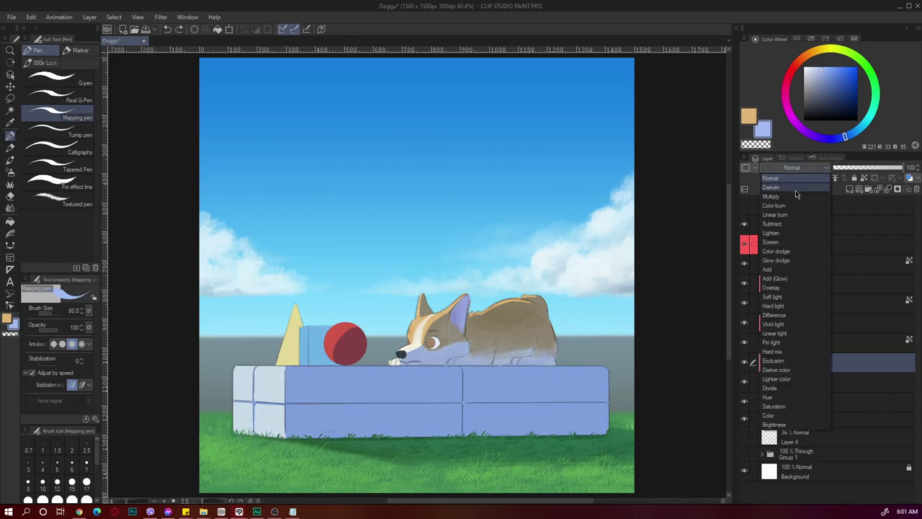
left_click(775, 191)
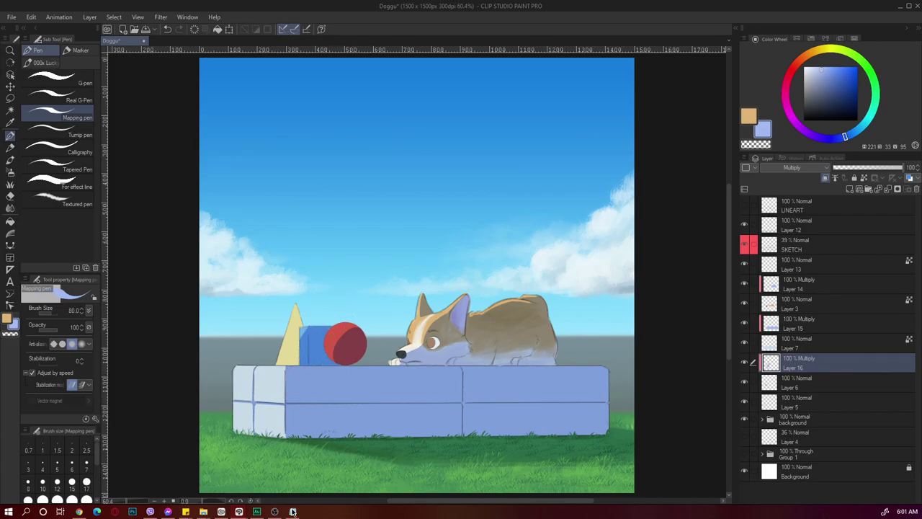
Step: Refine the blue block's shadow with the Mapping pen at size 20, leaving a light strip along its left side
mouse_move(292, 511)
key("bracketleft")
key("bracketleft")
key("bracketleft")
key("bracketleft")
key("bracketleft")
key("bracketleft")
key("bracketleft")
mouse_move(309, 326)
left_mouse_down()
mouse_move(310, 363)
mouse_move(338, 363)
left_mouse_up()
Step: Shade the right side of the yellow cone on a new Multiply layer clipped to Layer 5
left_click(821, 402)
left_click(851, 189)
left_click(826, 178)
key("ctrl+z")
left_click_drag(294, 308, 291, 365)
key("e")
key("e")
left_click(792, 168)
left_click(792, 201)
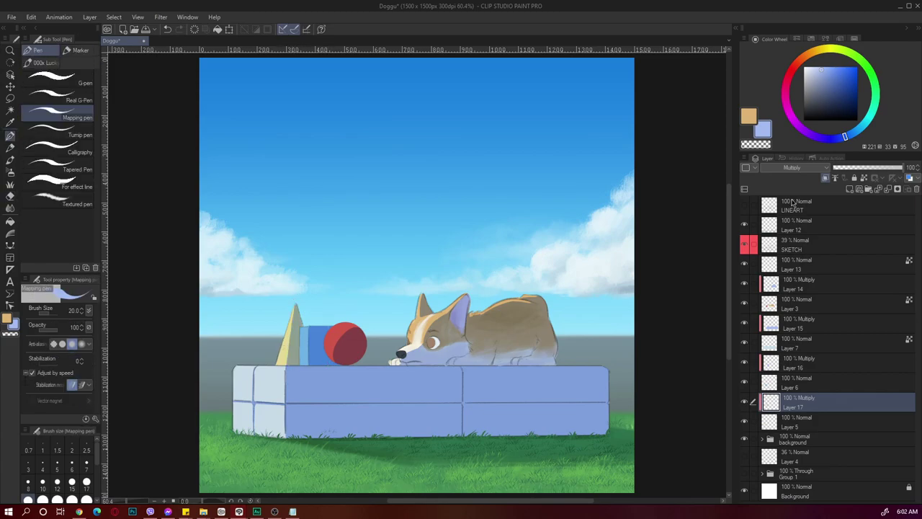
Step: Soften the dog and ball shadow edges on Layer 14 with the Blur tool, raising the blur intensity to 5.5
left_click(837, 301)
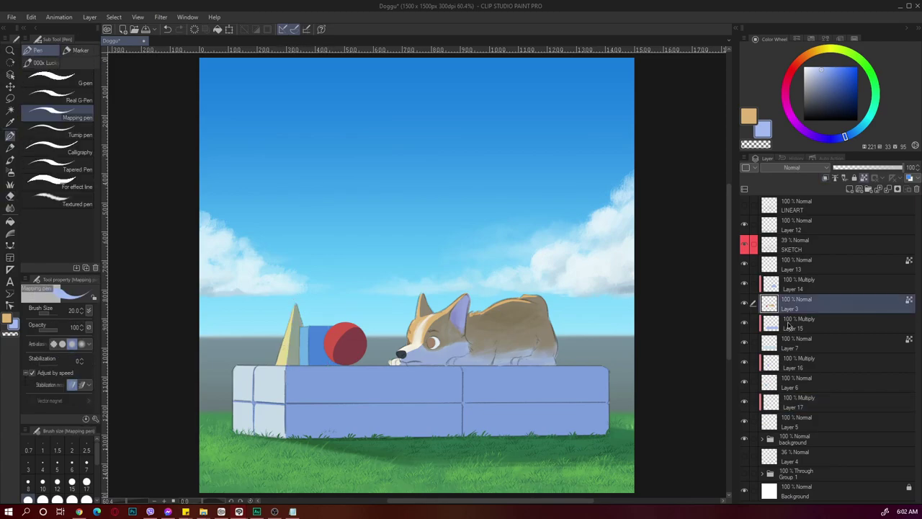
left_click(832, 290)
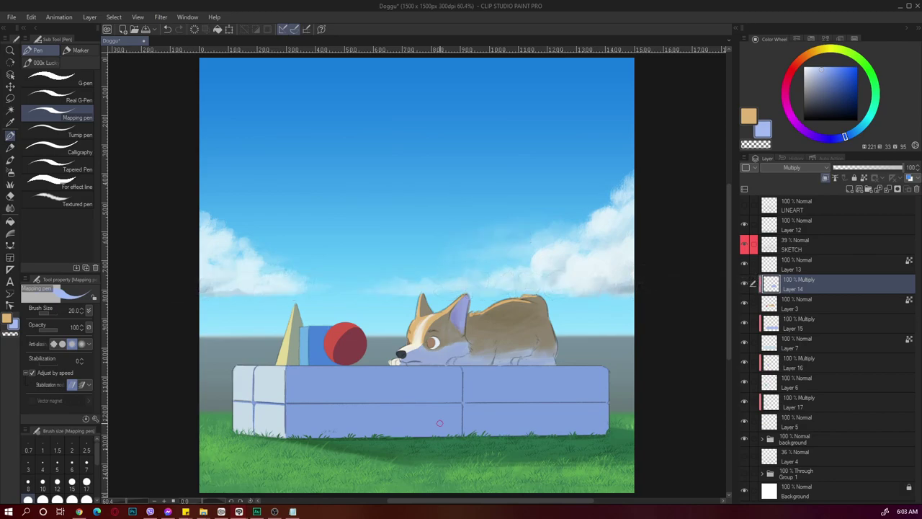
left_click(10, 209)
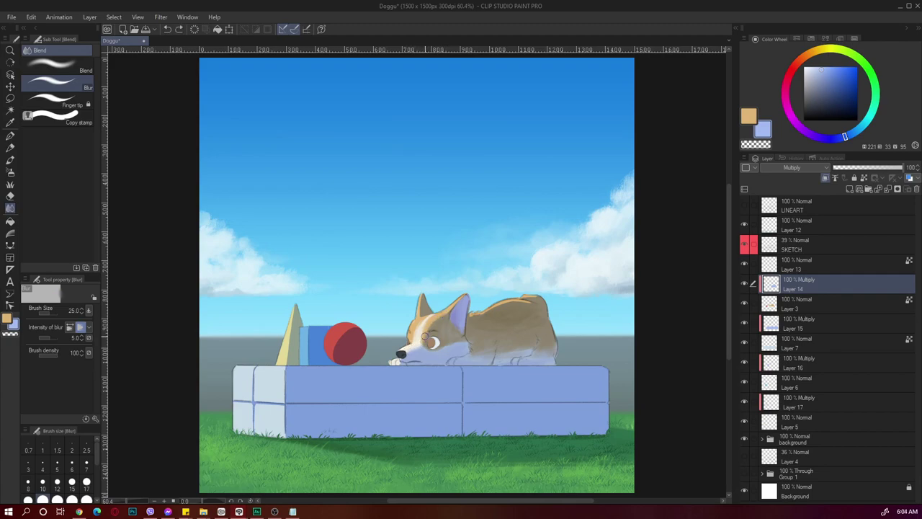
left_click_drag(48, 338, 54, 341)
Step: Add a clipped Multiply layer above Layer 13 and shade the dog's eye with a muted blue (H 219, S 36, V 70)
key("ctrl+shift+n")
left_click(413, 368, "alt")
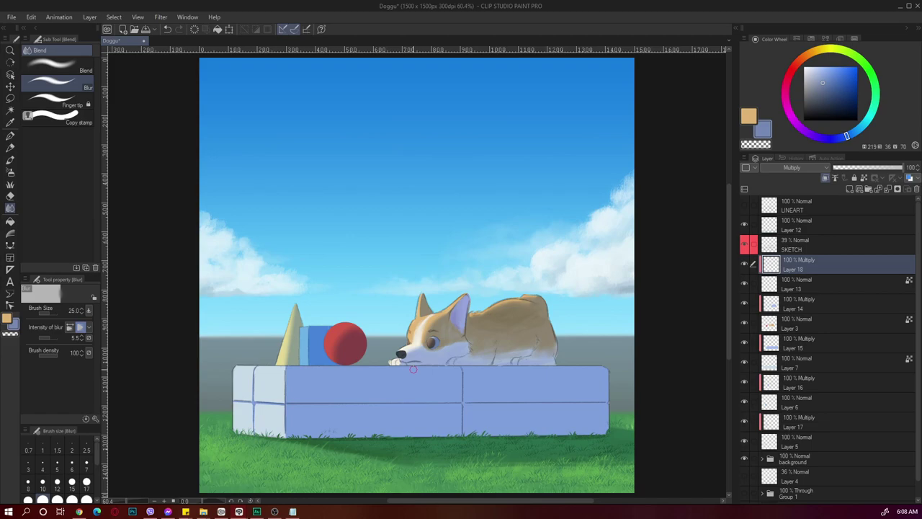
Step: Compare the painting with the LINEART and SKETCH layers shown and hidden
left_click(745, 205)
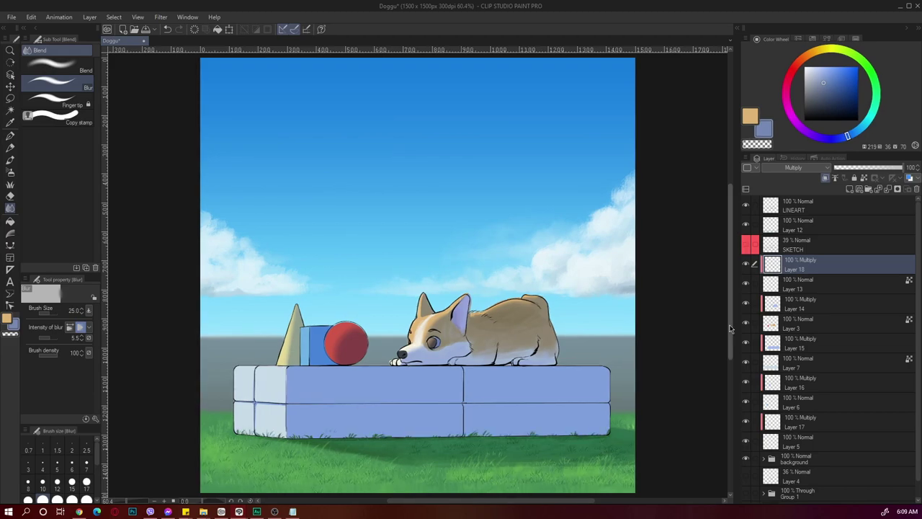
left_click(746, 205)
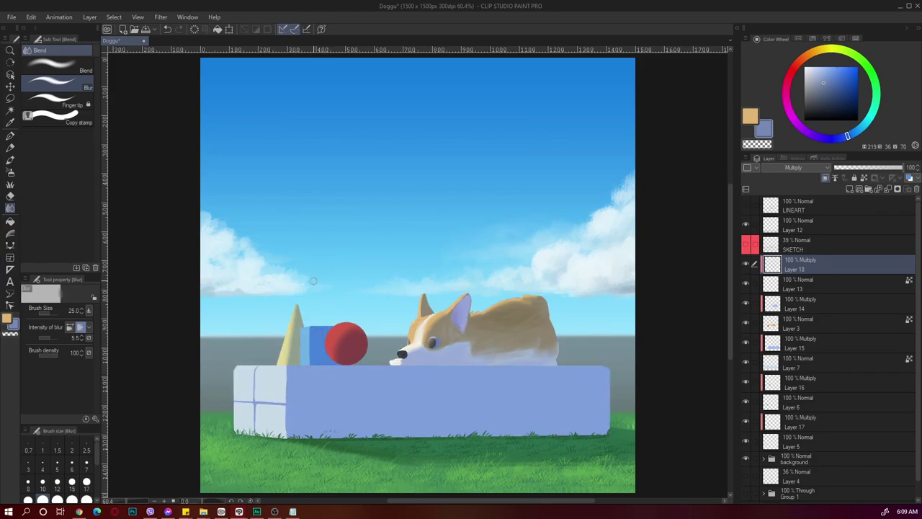
left_click(745, 245)
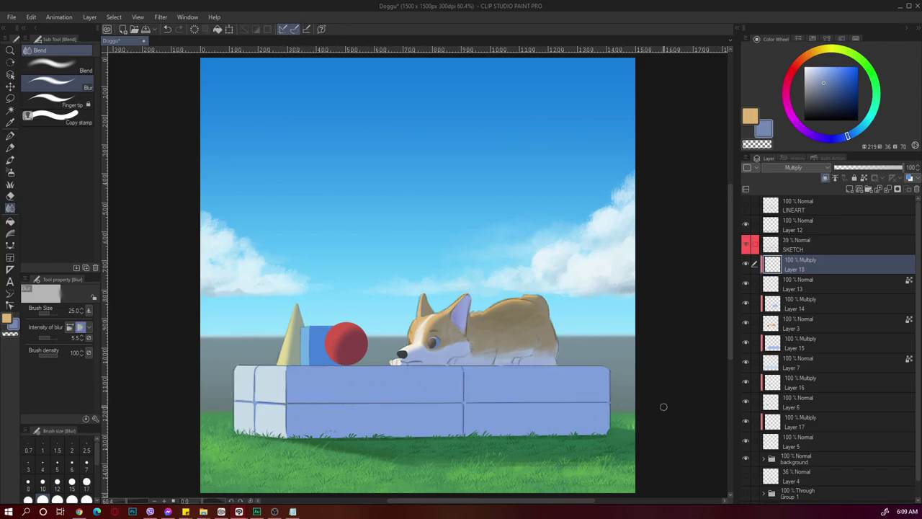
left_click(746, 245)
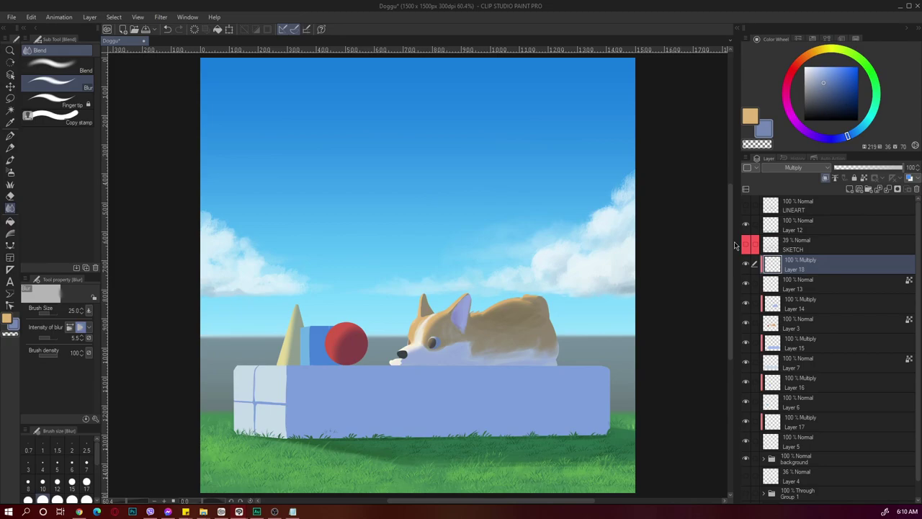
Step: Show the SKETCH layer and lower its opacity to 17%
left_click(746, 244)
left_click(799, 245)
left_click_drag(862, 169, 847, 169)
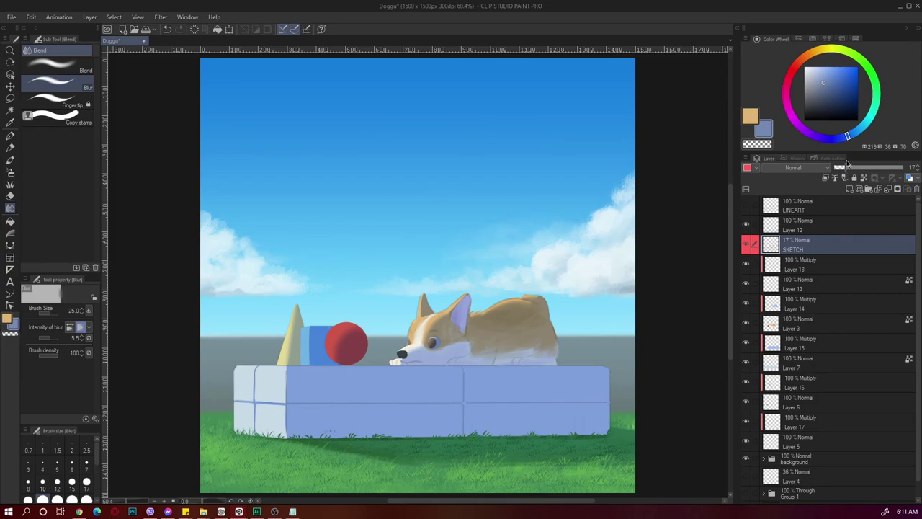
Step: Add a new Normal layer above Layer 18 and clip it to the layer below
left_click(842, 264)
left_click(857, 190)
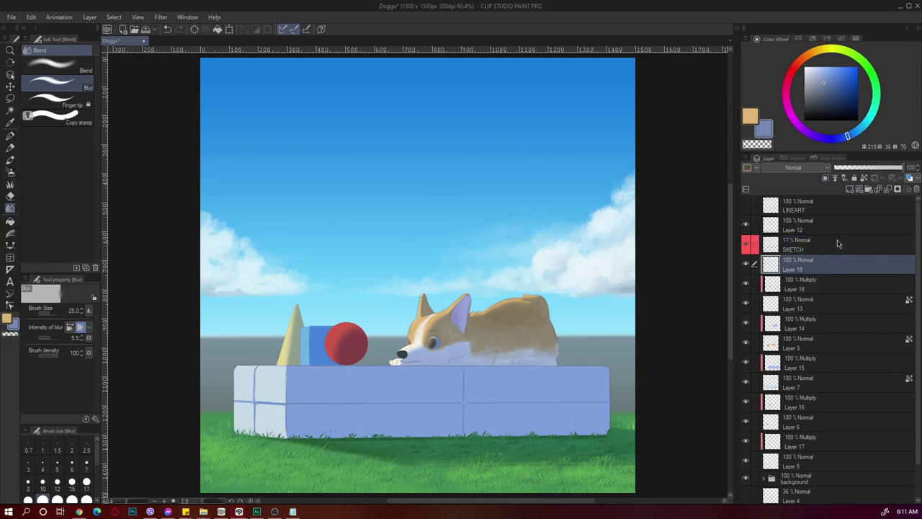
right_click(837, 252)
mouse_move(868, 147)
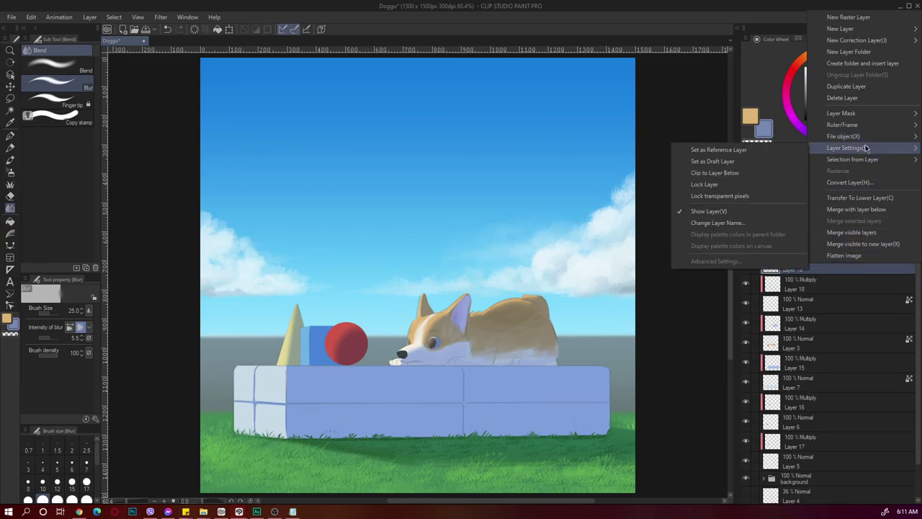
left_click(729, 173)
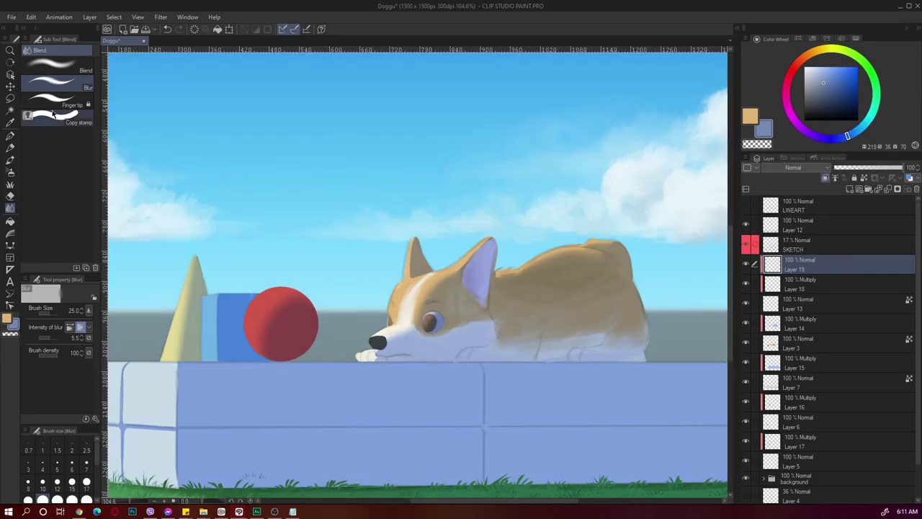
Step: Lasso the dog's nostril on Layer 19 and darken it with the Soft airbrush in black at size 15
key("b")
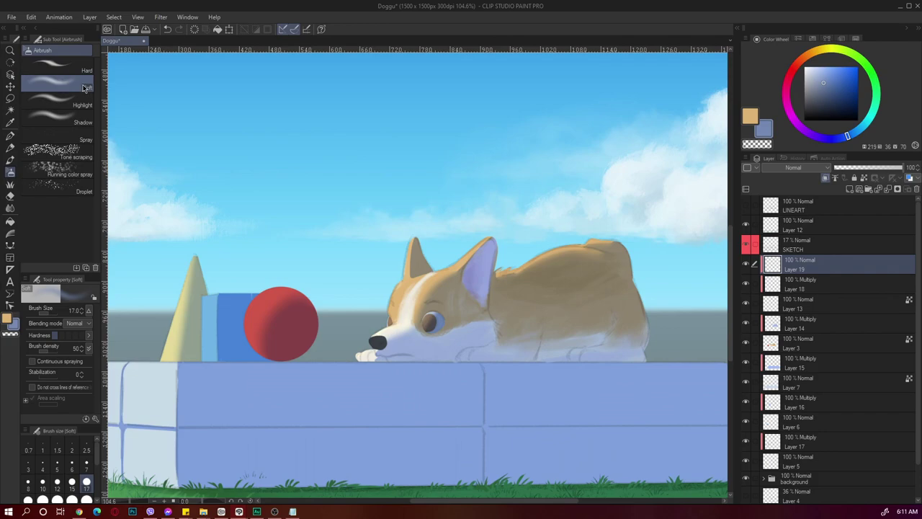
left_click_drag(816, 102, 804, 120)
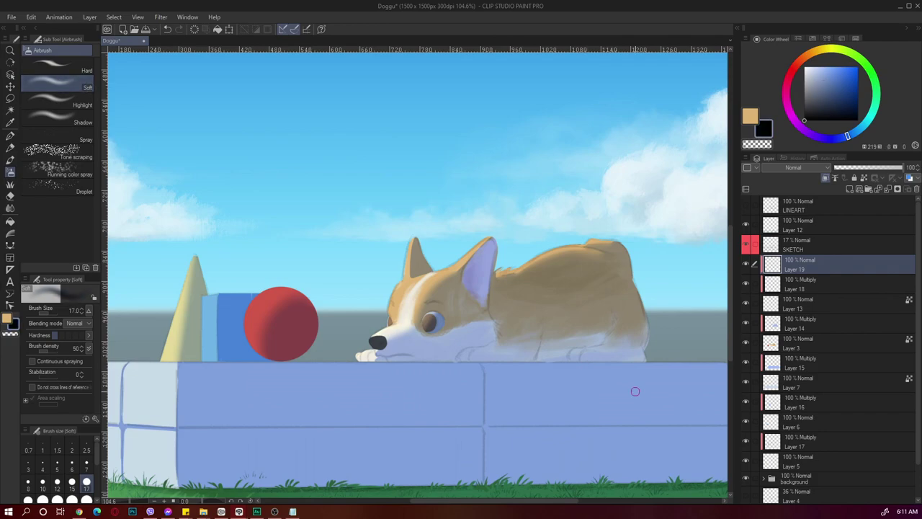
key("bracketleft")
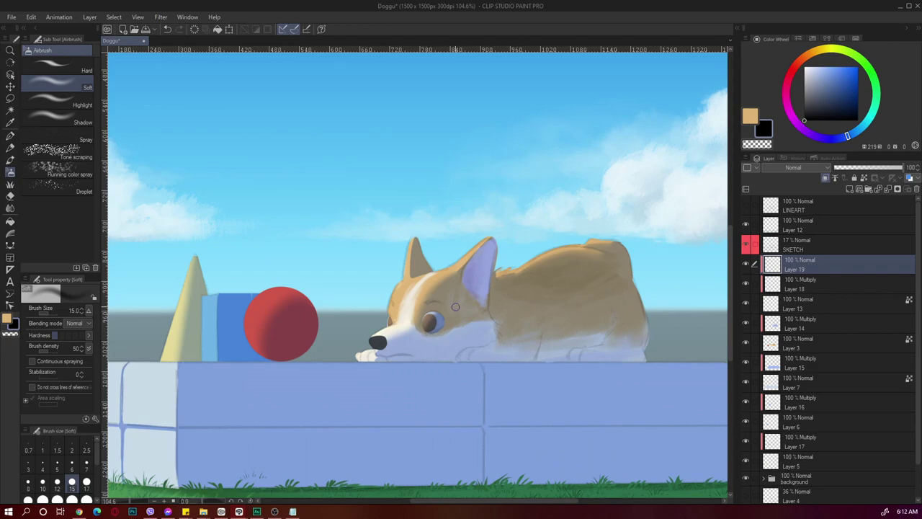
key("ctrl+z")
left_click_drag(425, 334, 448, 323)
key("ctrl+space")
left_click_drag(385, 346, 431, 345)
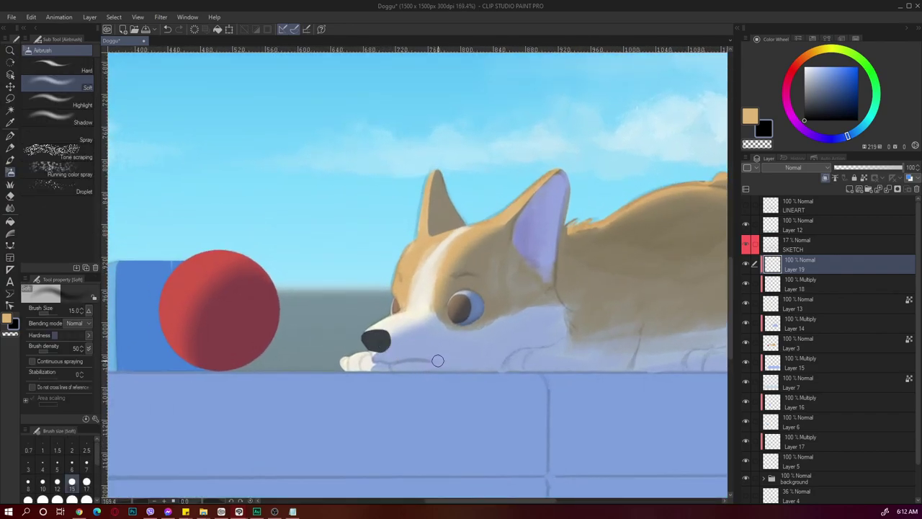
key("m")
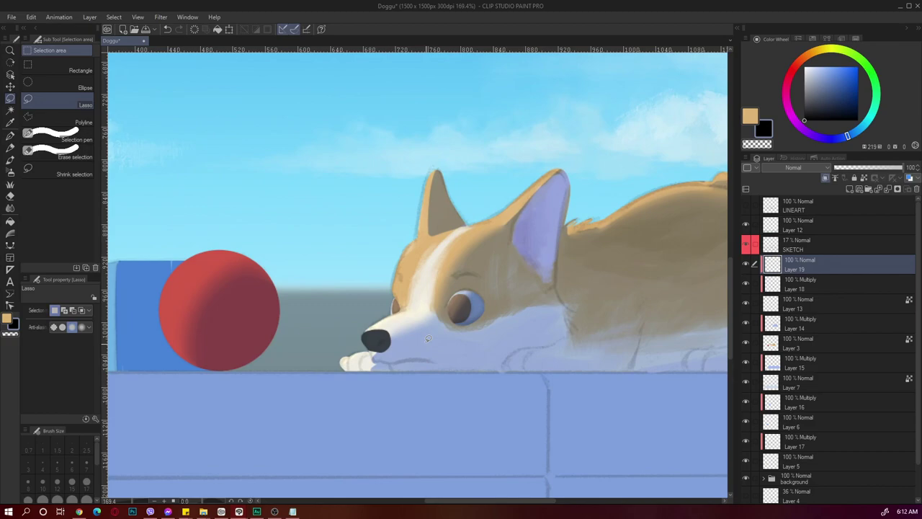
mouse_move(386, 339)
left_mouse_down()
mouse_move(380, 349)
mouse_move(387, 341)
left_mouse_up()
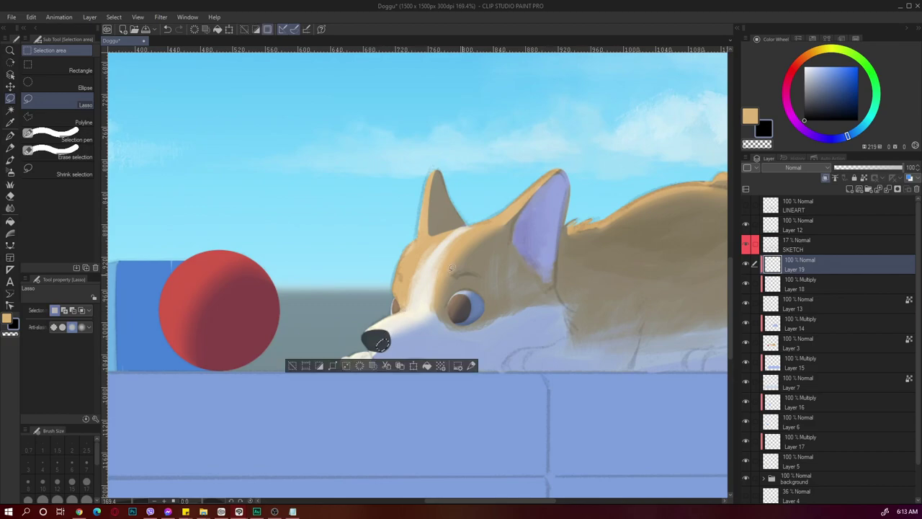
key("b")
key("b")
key("b")
key("b")
key("b")
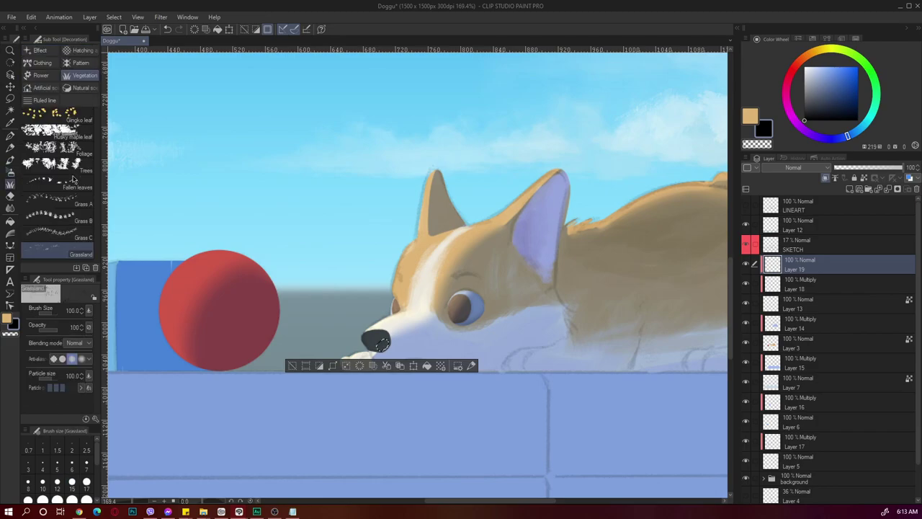
mouse_move(383, 345)
left_mouse_down()
mouse_move(390, 342)
mouse_move(378, 338)
mouse_move(379, 347)
left_mouse_up()
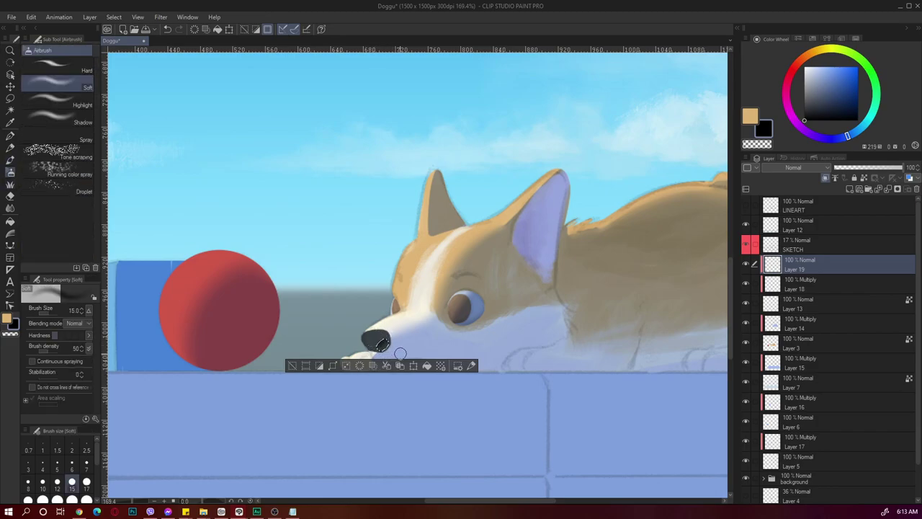
Step: Hide the selection border, refine the nostril's paint with the Soft eraser at size 80, and clear the selection
key("ctrl+h")
key("e")
key("bracketleft")
key("bracketleft")
key("bracketleft")
key("bracketleft")
key("bracketleft")
key("bracketleft")
key("bracketleft")
key("bracketleft")
key("bracketleft")
key("bracketleft")
key("bracketleft")
key("bracketleft")
key("bracketleft")
key("bracketleft")
key("bracketleft")
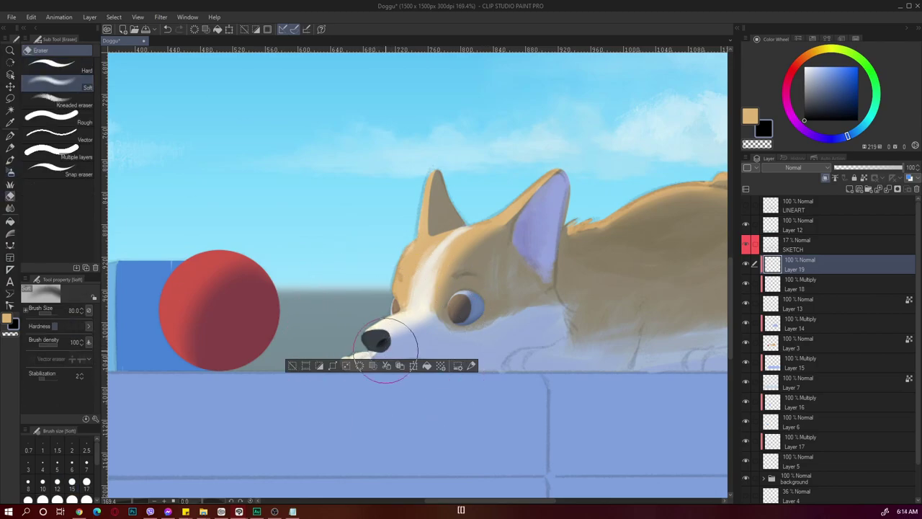
key("ctrl+d")
Step: Add a new clipped Normal layer above Layer 14 and lasso the area around the dog's mouth
key("b")
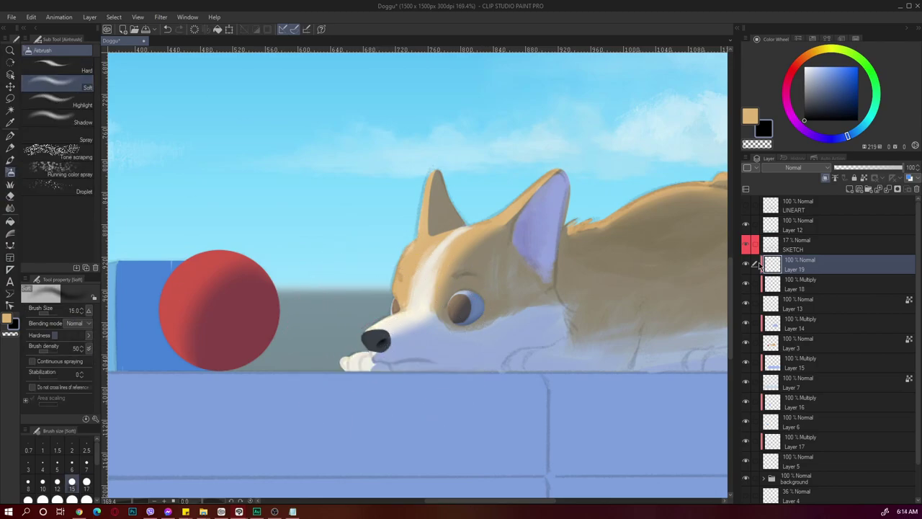
left_click(791, 326)
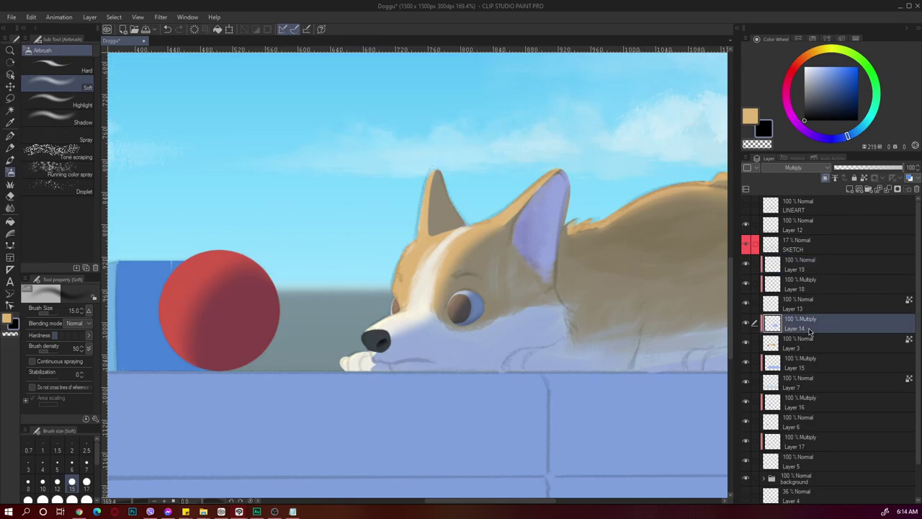
left_click_drag(461, 289, 406, 275)
left_click(850, 189)
left_click_drag(329, 348, 384, 351)
Step: Paint the dark mouth line with the Soft airbrush at size 7, checking it against the SKETCH layer, and deselect
key("b")
key("bracketleft")
key("bracketleft")
key("bracketleft")
key("bracketleft")
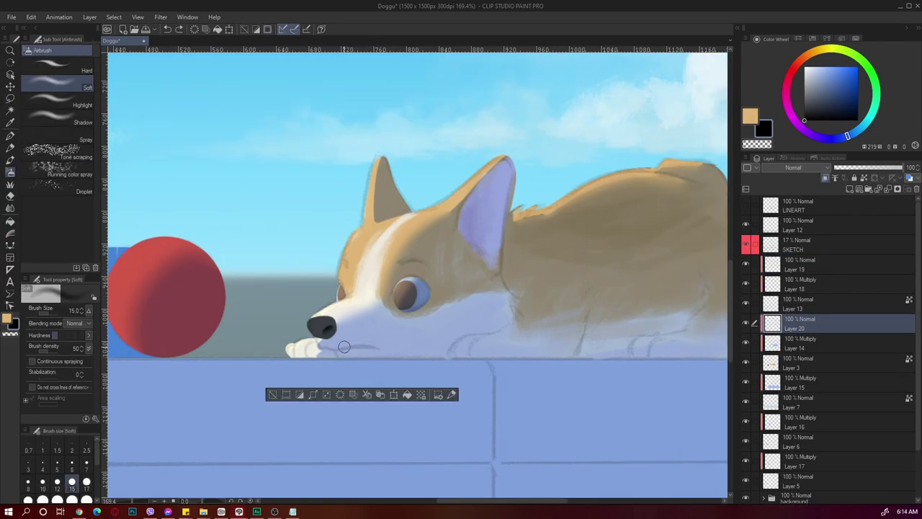
left_click(746, 243)
left_click(746, 243)
key("ctrl+d")
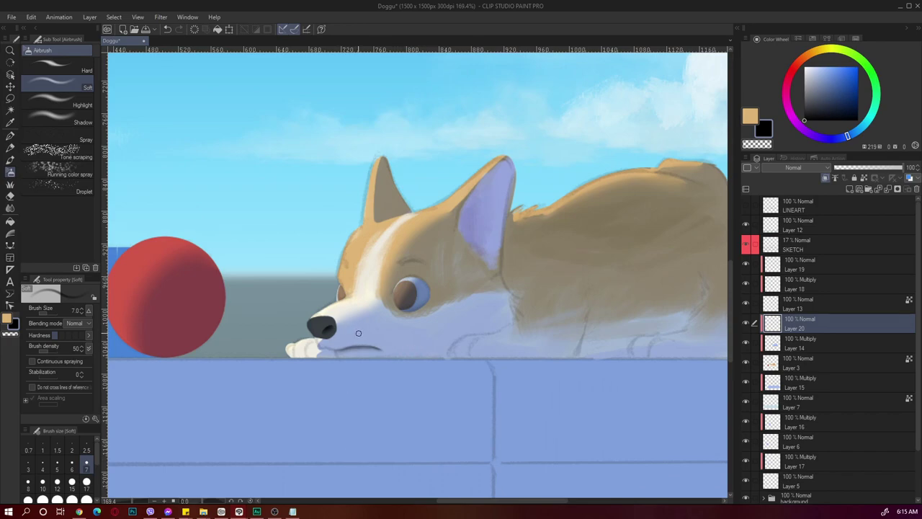
Step: Lasso the muzzle above the mouth line and shade its lower edge with the Soft airbrush enlarged to size 50
key("m")
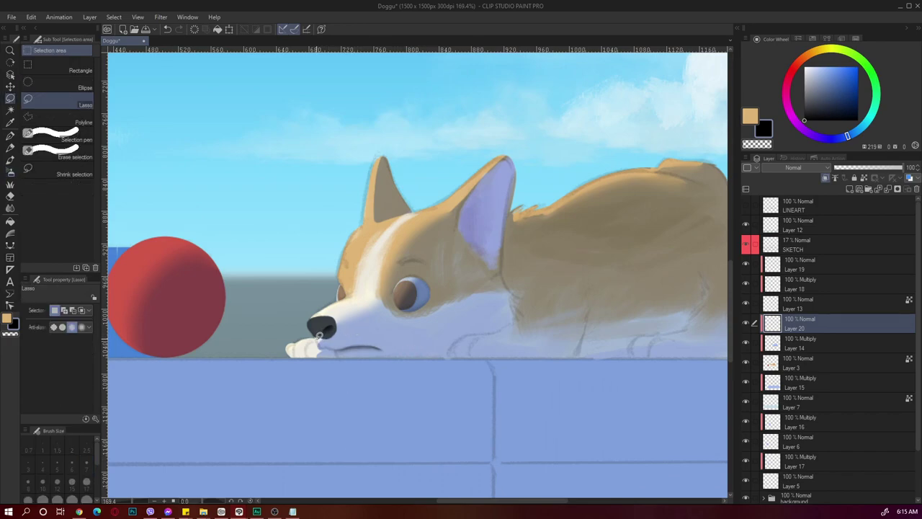
mouse_move(317, 343)
left_mouse_down()
mouse_move(341, 347)
mouse_move(399, 346)
mouse_move(422, 315)
mouse_move(362, 297)
mouse_move(335, 309)
mouse_move(322, 340)
left_mouse_up()
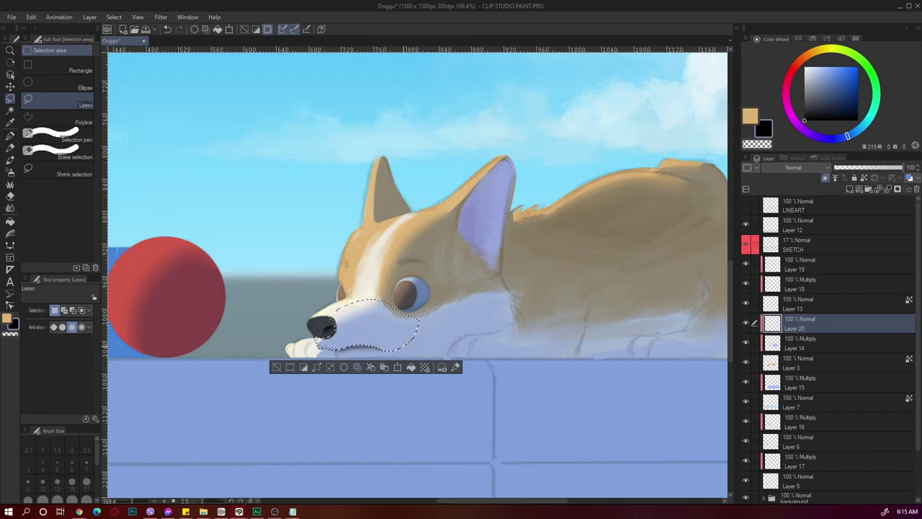
key("b")
key("b")
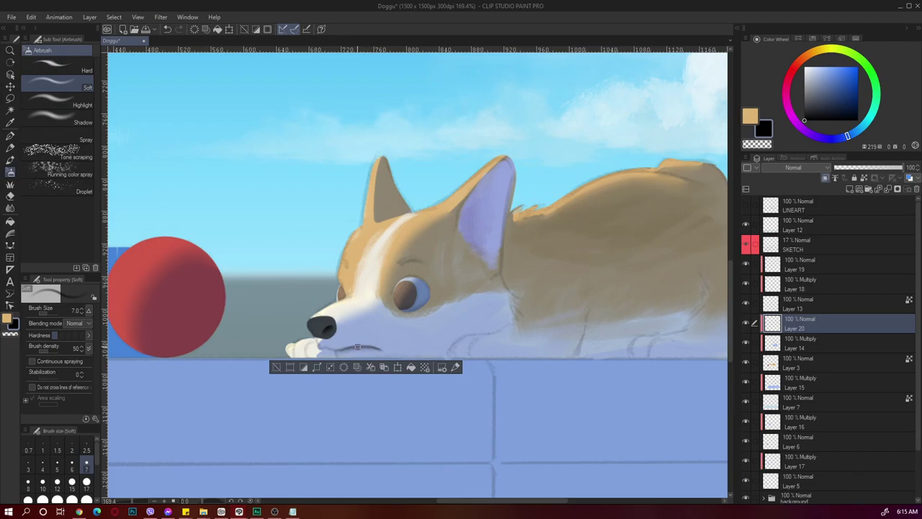
key("b")
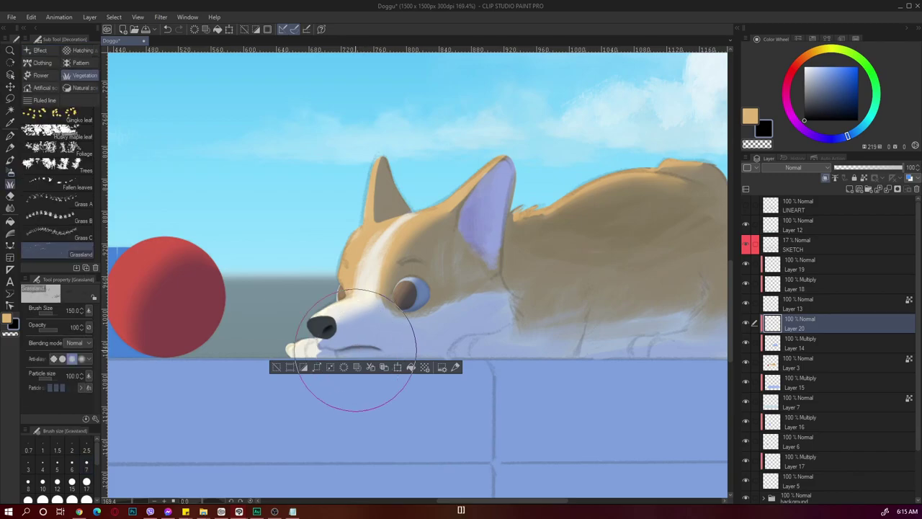
key("b")
key("]")
key("]")
key("]")
key("]")
key("]")
key("]")
key("]")
key("]")
key("]")
key("]")
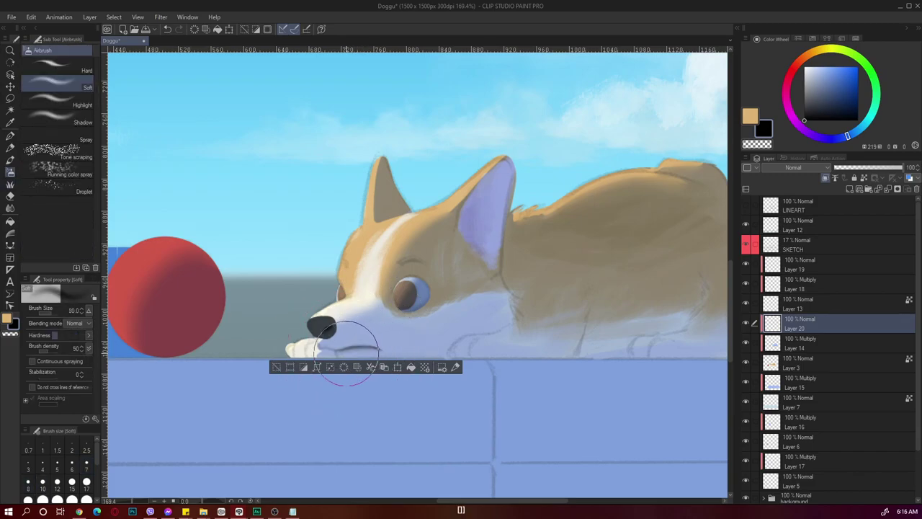
mouse_move(325, 356)
left_mouse_down()
mouse_move(424, 343)
mouse_move(379, 347)
left_mouse_up()
key("ctrl+z")
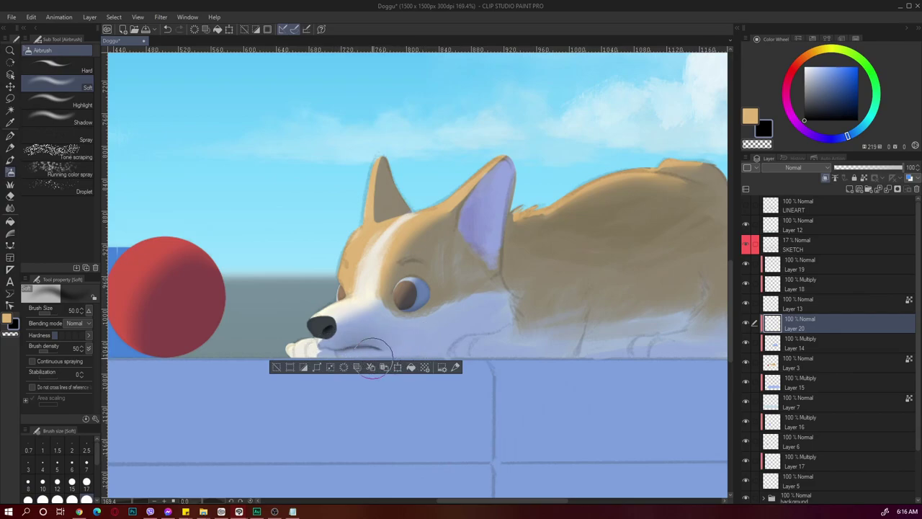
Step: Hide the SKETCH layer and soften the mouth shading with the Soft eraser at size 70
left_click(746, 244)
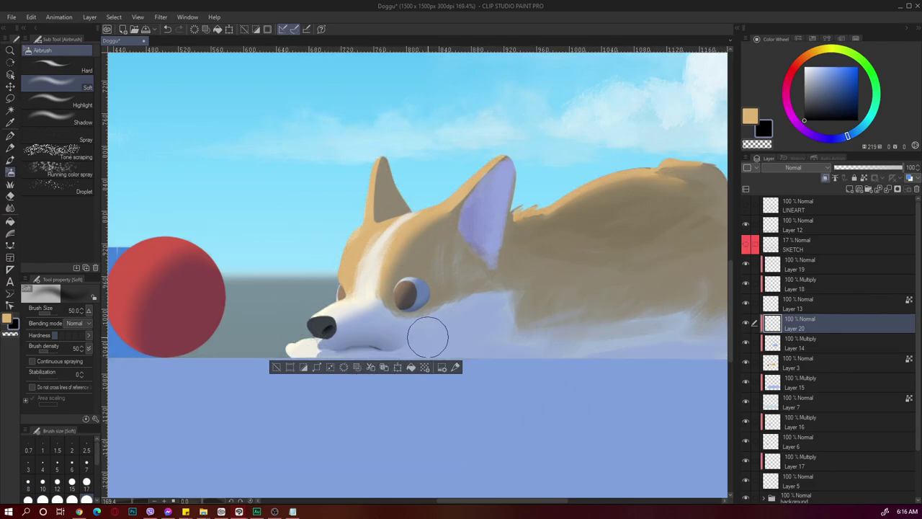
key("e")
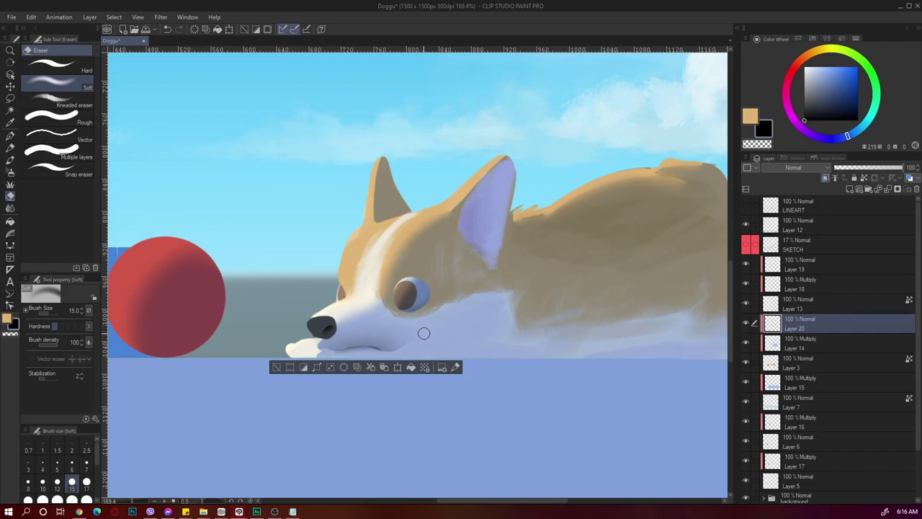
key("b")
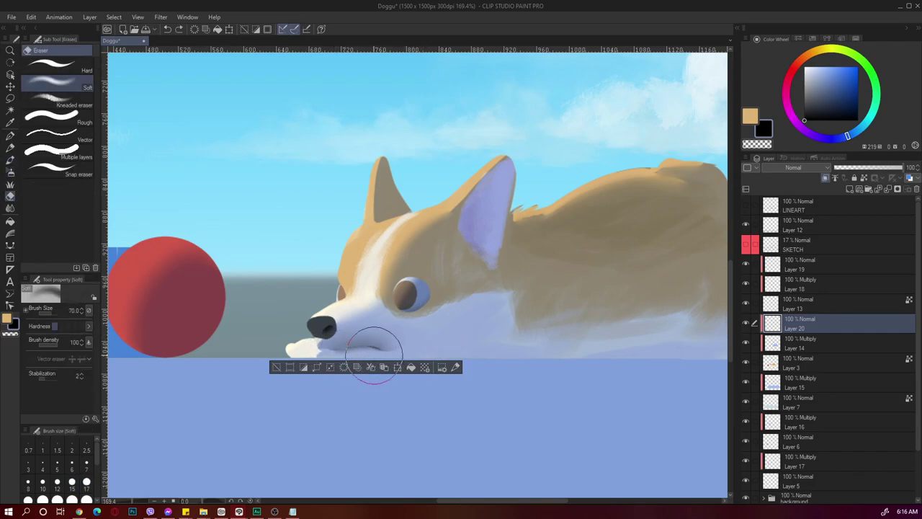
key("b")
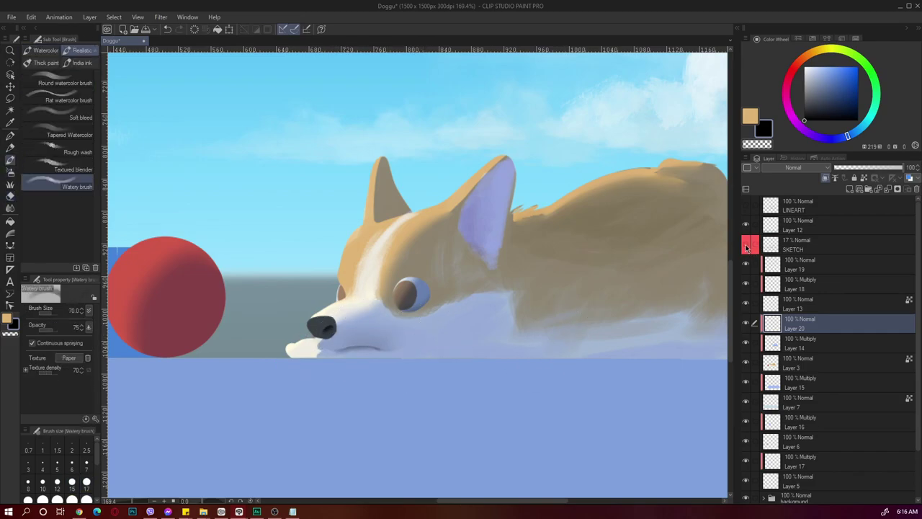
Step: Show the SKETCH layer and paint the dog's paws, toe separations and eyebrows on Layer 20 within lasso selections
left_click(747, 245)
key("m")
mouse_move(459, 338)
left_mouse_down()
mouse_move(486, 330)
mouse_move(451, 373)
mouse_move(461, 337)
left_mouse_up()
key("b")
key("ctrl+d")
key("m")
key("ctrl+d")
key("b")
key("ctrl+d")
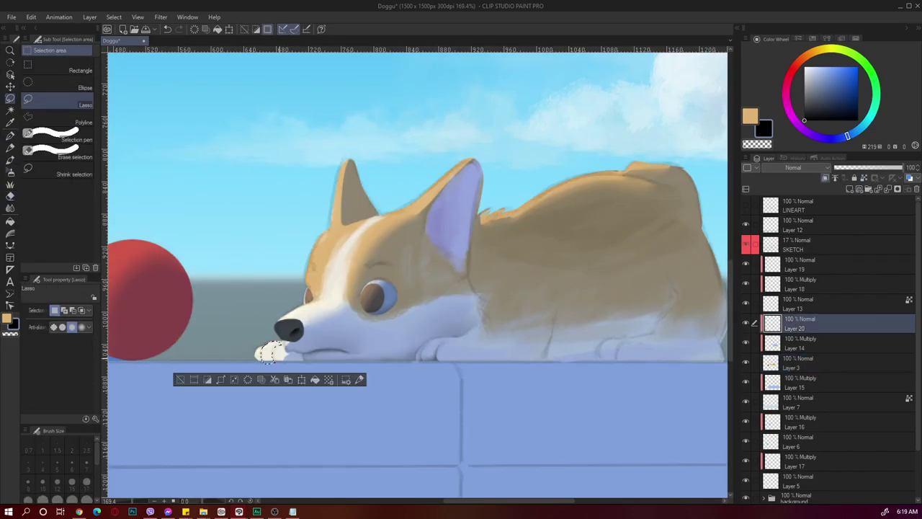
key("b")
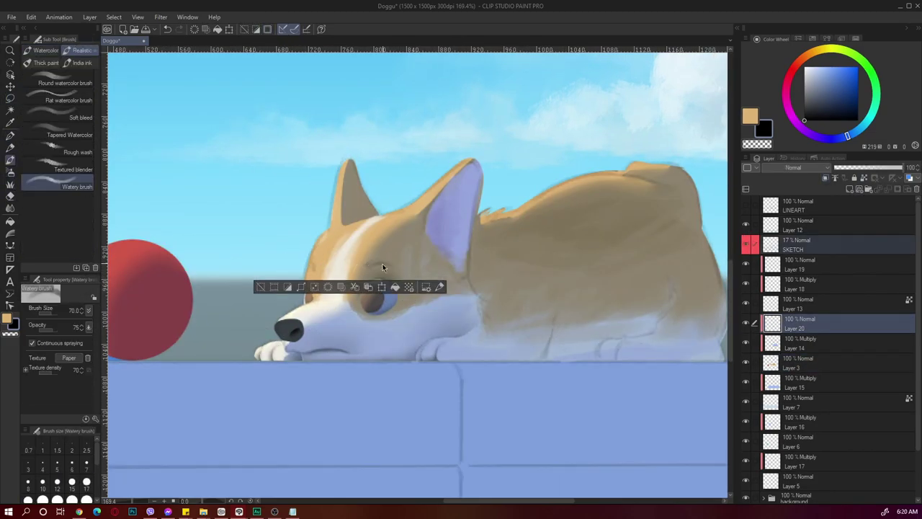
key("ctrl+d")
Step: Darken the dog's inner ear, work on the body shading on Layer 14, and toggle the SKETCH layer's visibility
left_click_drag(471, 160, 481, 167)
key("b")
key("ctrl+d")
left_click(800, 343)
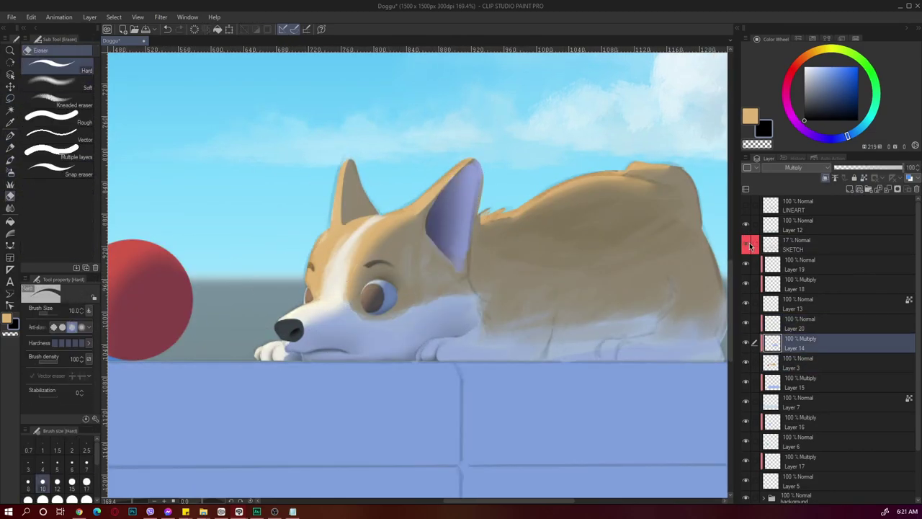
left_click_drag(479, 216, 673, 253)
key("ctrl+d")
left_click(746, 244)
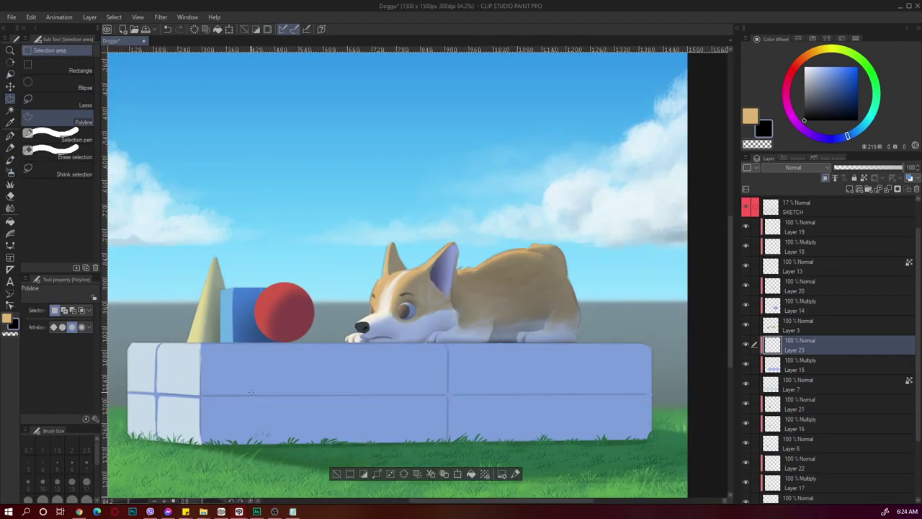
Step: Paint crisp horizontal and vertical seams across the couch's long side on Layer 23 using polyline selections
key("b")
left_click_drag(251, 392, 513, 402)
key("ctrl+d")
key("m")
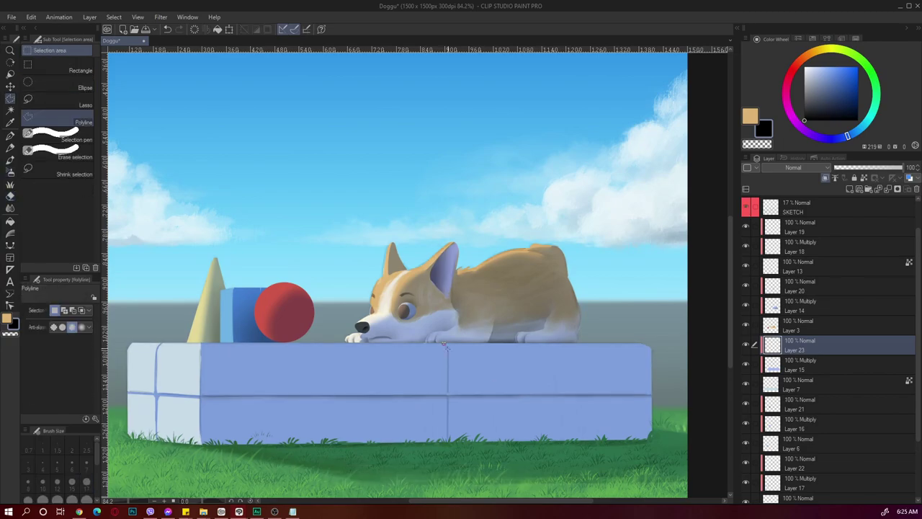
key("b")
key("ctrl+d")
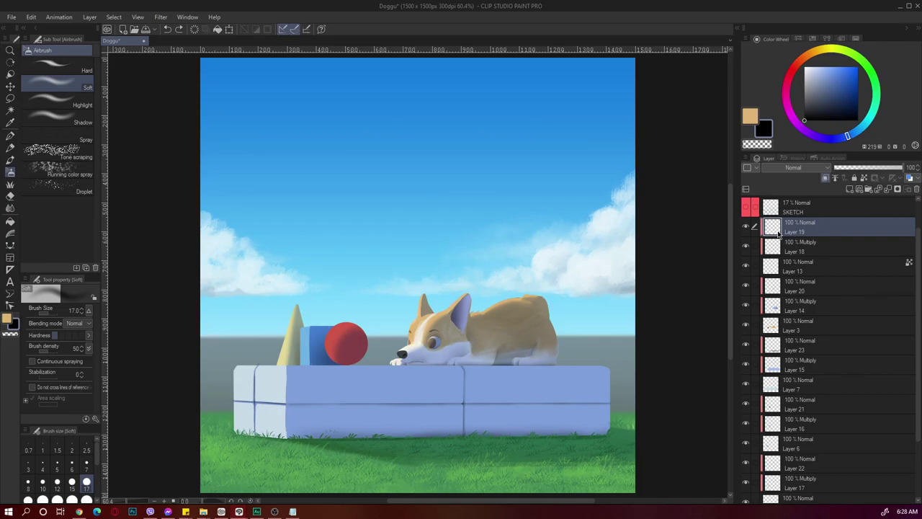
Step: Add a new Normal layer above Layer 19 and pick a saturated blue (H 219, S 100, V 100)
scroll(913, 253, "up", 2)
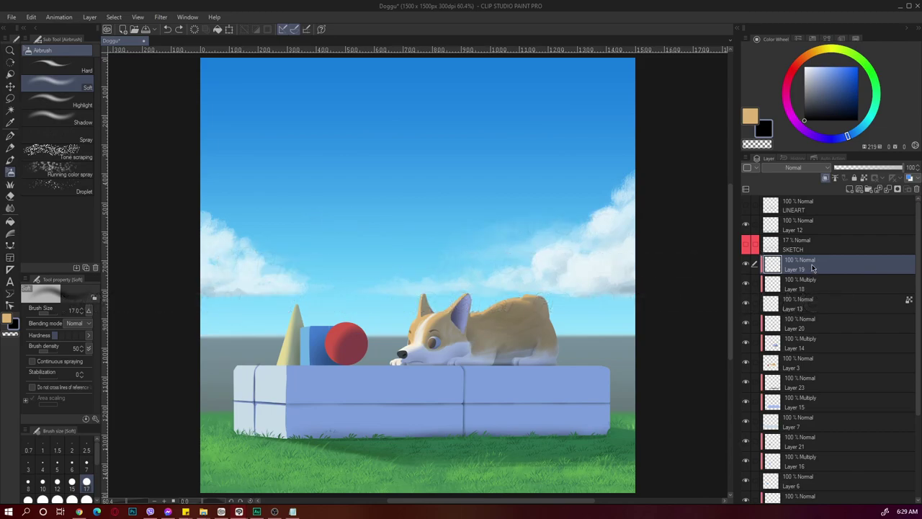
key("ctrl+shift+n")
left_click_drag(824, 102, 871, 50)
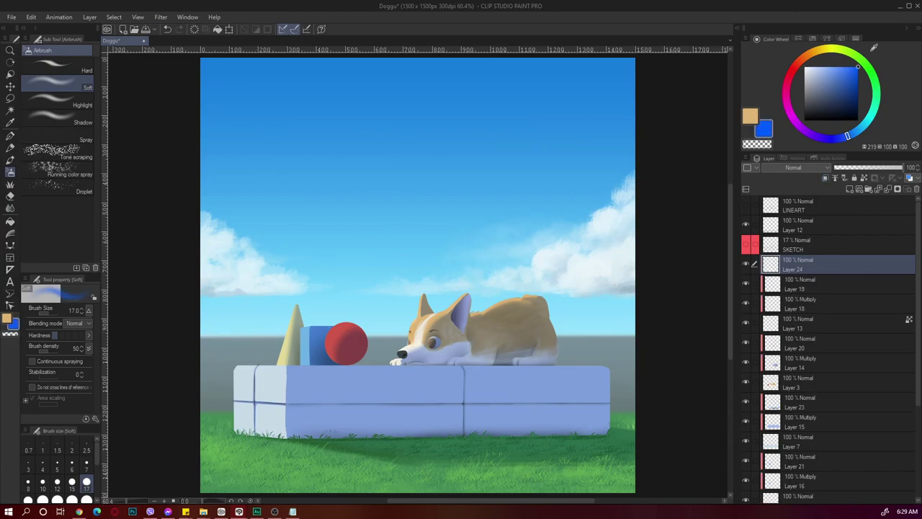
left_click_drag(218, 108, 323, 257)
key("ctrl+z")
left_click_drag(205, 154, 327, 341)
key("ctrl+z")
left_click_drag(202, 143, 330, 359)
key("ctrl+z")
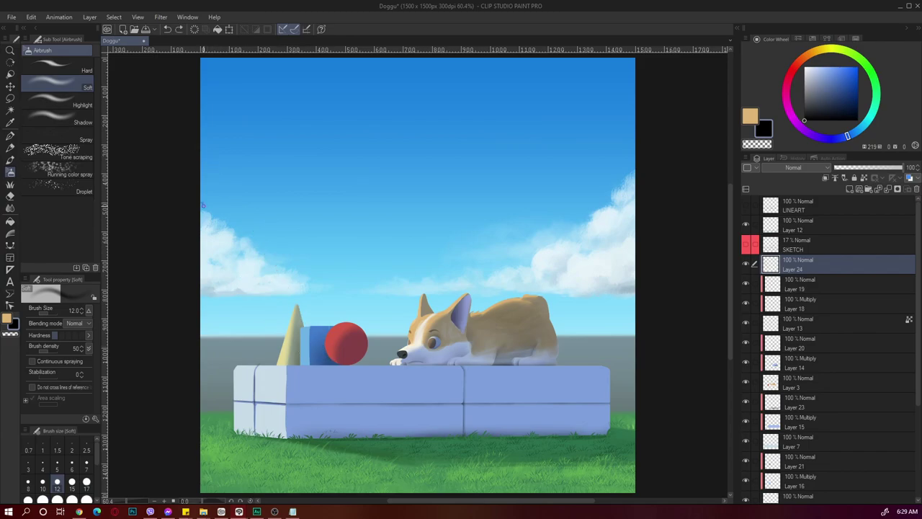
mouse_move(203, 205)
left_mouse_down()
mouse_move(288, 366)
mouse_move(323, 351)
left_mouse_up()
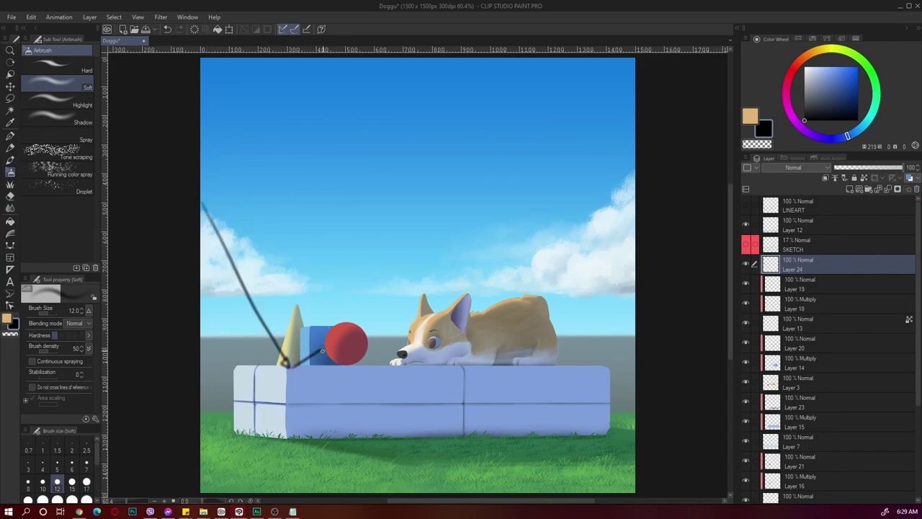
key("ctrl+z")
key("ctrl+z")
left_click_drag(595, 70, 383, 352)
key("ctrl+z")
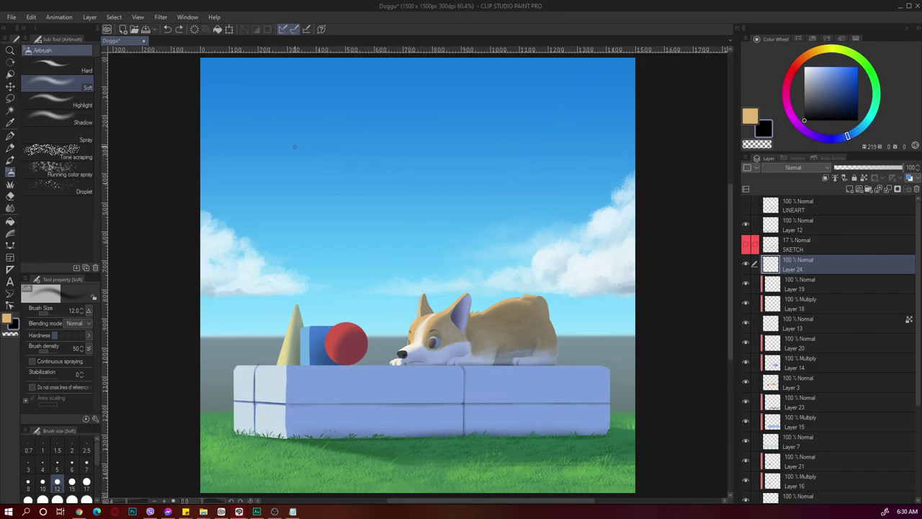
Step: Draw a dark light ray from the sky to the couch top, with arrows bouncing toward the dog and ball, on Layer 24
mouse_move(245, 76)
left_mouse_down()
mouse_move(395, 368)
mouse_move(440, 288)
mouse_move(440, 309)
left_mouse_up()
mouse_move(400, 373)
left_mouse_down()
mouse_move(388, 301)
mouse_move(397, 295)
mouse_move(353, 361)
mouse_move(354, 342)
mouse_move(417, 357)
mouse_move(410, 375)
left_mouse_up()
key("ctrl+z")
key("ctrl+z")
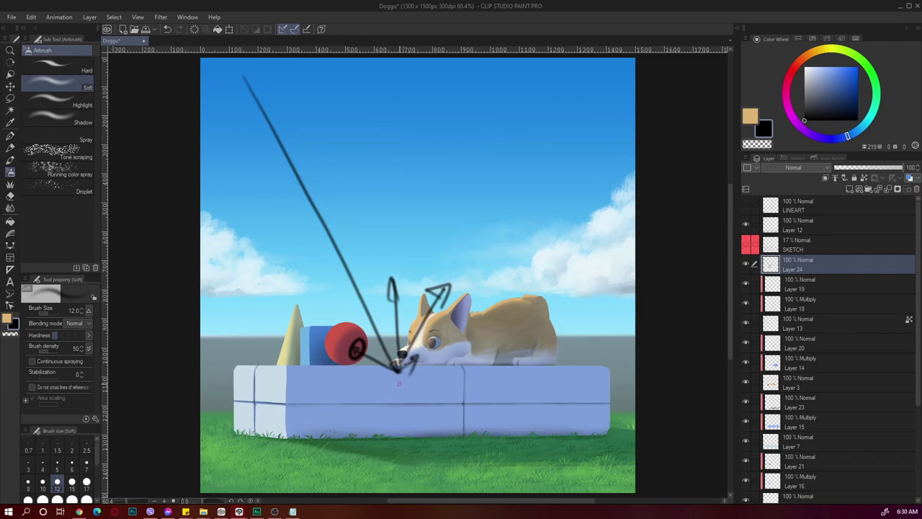
Step: Draw a second light ray from the sky to the grass, with bounce lines rising toward the couch's long side
left_click_drag(200, 158, 400, 493)
key("ctrl+z")
mouse_move(201, 140)
left_mouse_down()
mouse_move(377, 474)
mouse_move(387, 472)
mouse_move(373, 402)
left_mouse_up()
left_click_drag(384, 475, 409, 386)
mouse_move(386, 473)
left_mouse_down()
mouse_move(444, 398)
mouse_move(494, 402)
left_mouse_up()
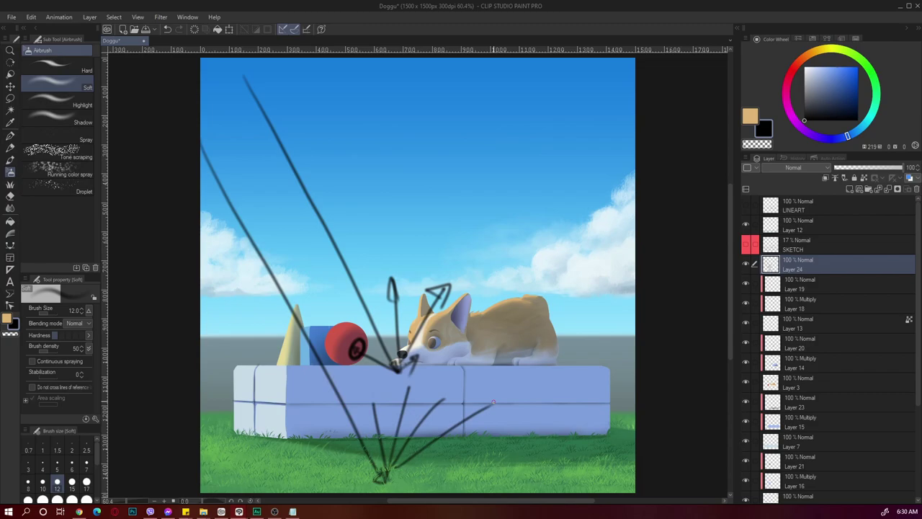
Step: Toggle Layer 24's visibility and clear the light-bounce diagram from it
left_click(746, 265)
left_click(746, 265)
key("Delete")
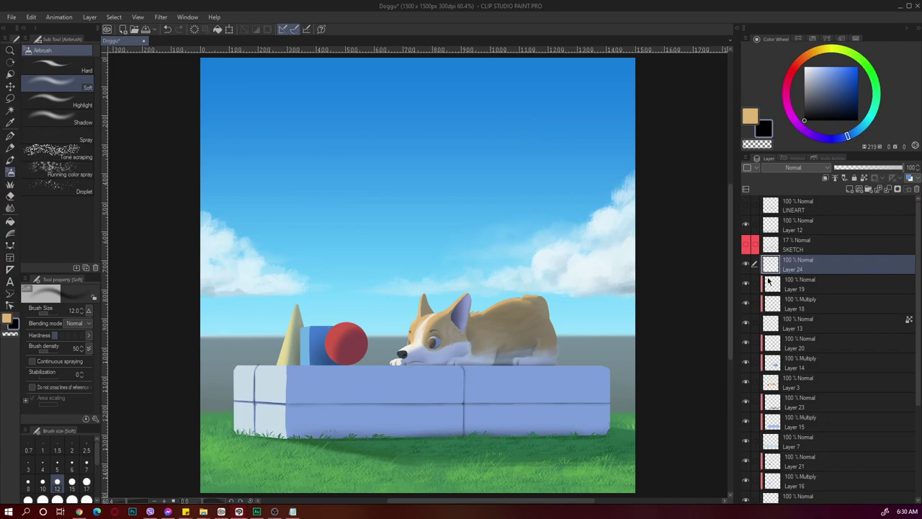
Step: Clip Layer 24 to the layer below, sample the ball's red, and move the layer between Layer 13 and Layer 20
right_click(847, 262)
mouse_move(836, 147)
left_click(728, 168)
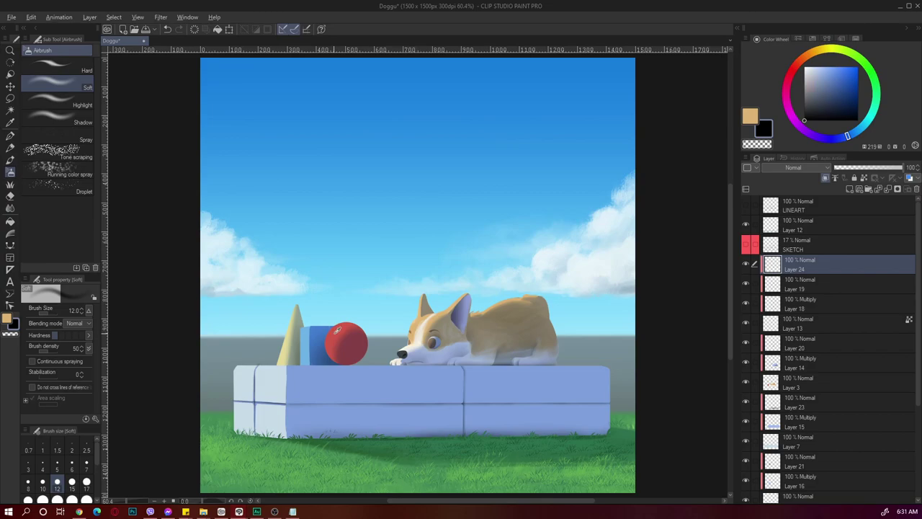
left_click(337, 329, "alt")
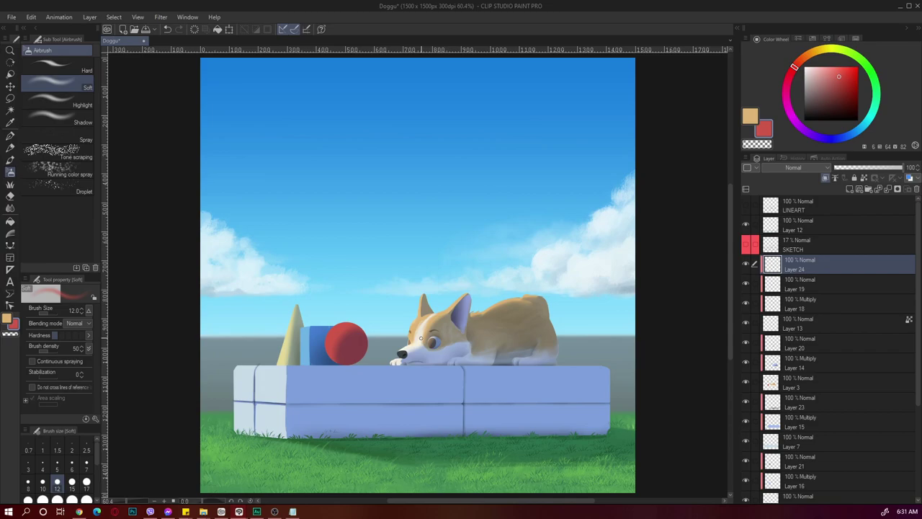
left_click_drag(836, 264, 836, 330)
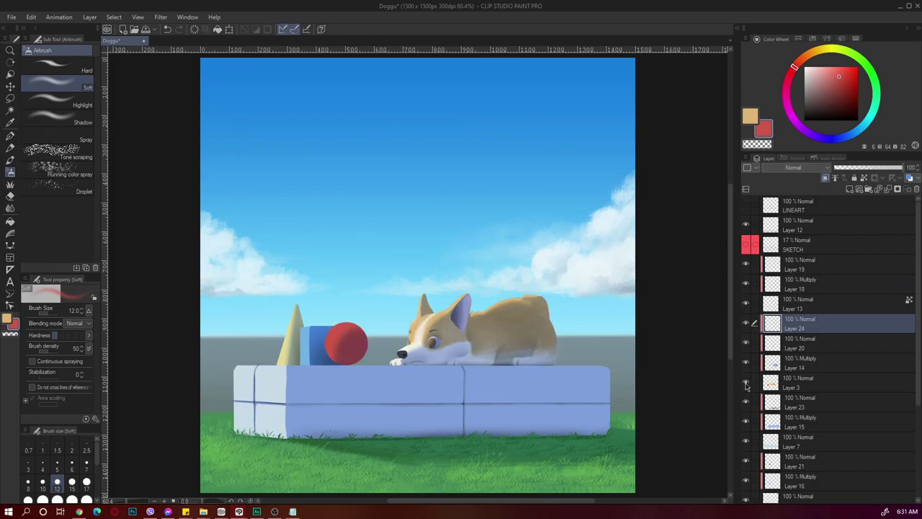
scroll(810, 344, "down", 2)
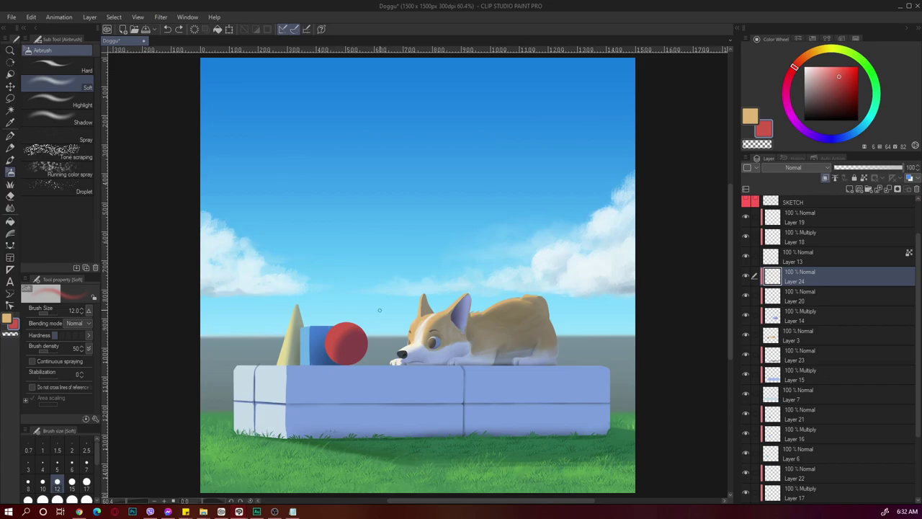
Step: Airbrush bounce light onto the dog on Layer 24, using the ball's red at brush size 80 and a sampled near-white at size 25
key("]")
key("]")
key("]")
key("]")
key("]")
key("]")
key("]")
key("]")
key("]")
key("]")
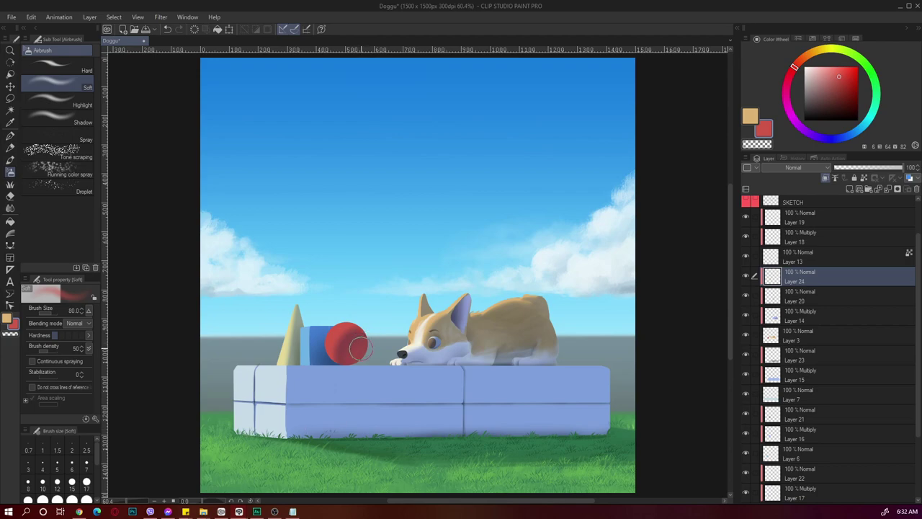
left_click(497, 364, "alt")
key("ctrl+z")
key("bracketleft")
key("bracketleft")
key("bracketleft")
key("bracketleft")
key("bracketleft")
key("bracketleft")
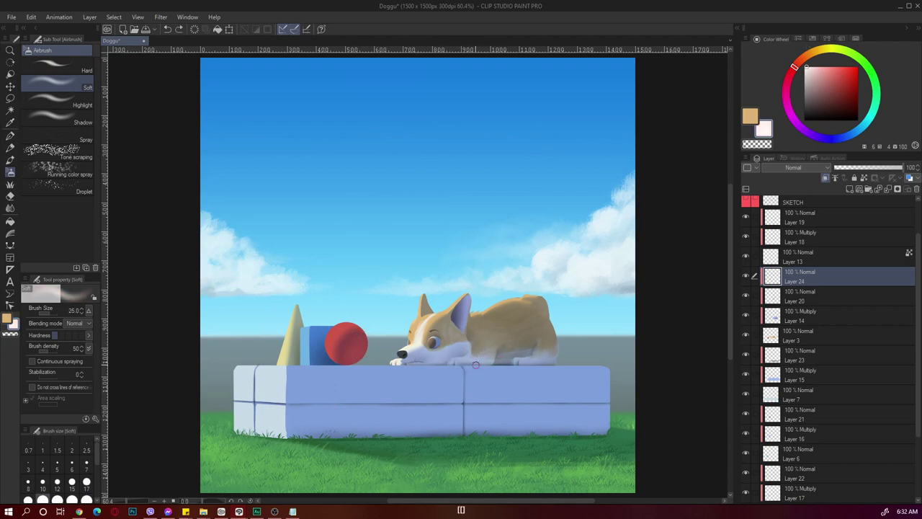
Step: Add a clipped layer above Layer 23 and airbrush a soft near-white glow on the couch's long side at brush size 80
key("ctrl+shift+n")
key("bracketright")
key("bracketright")
key("bracketright")
key("bracketright")
key("bracketright")
key("bracketright")
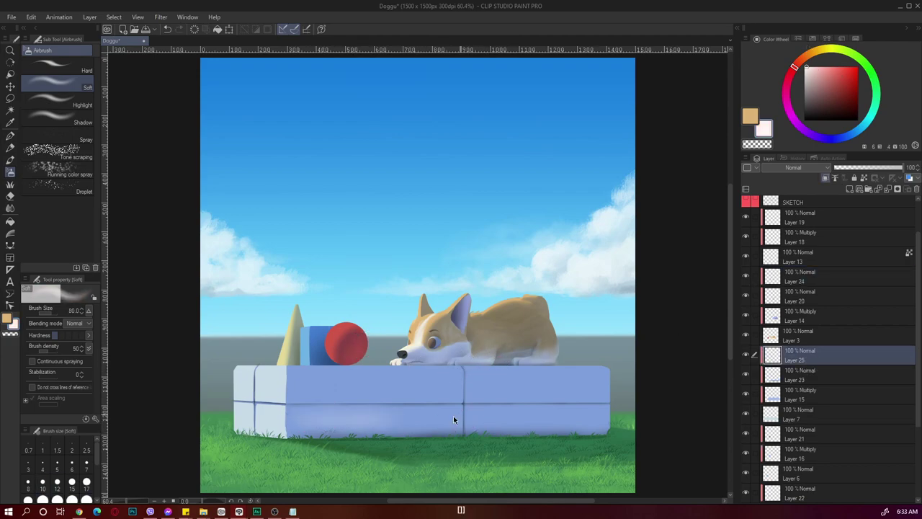
Step: Paint thin near-white highlights along the long side's horizontal and vertical couch seams on Layer 25 with the soft airbrush at size 8
key("bracketleft")
key("bracketleft")
key("bracketleft")
key("bracketleft")
key("bracketleft")
key("bracketleft")
key("bracketleft")
key("bracketleft")
key("bracketleft")
key("bracketleft")
key("bracketleft")
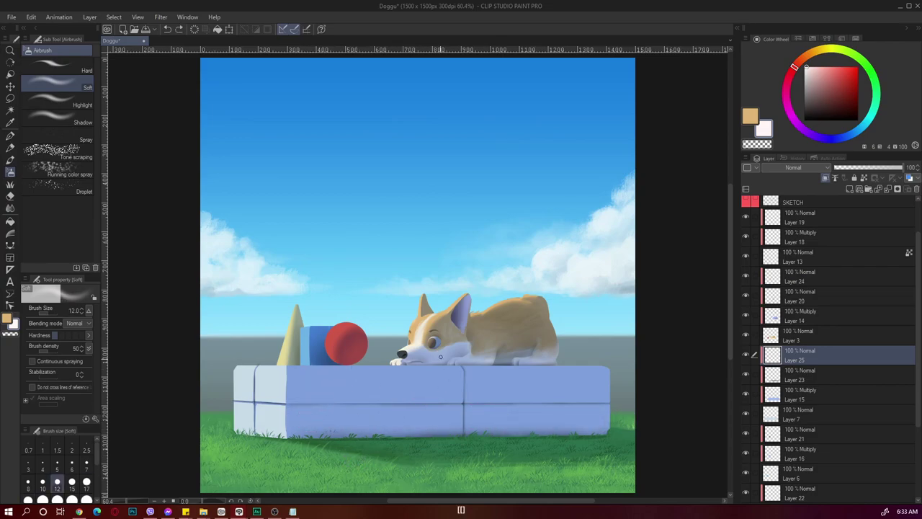
key("bracketleft")
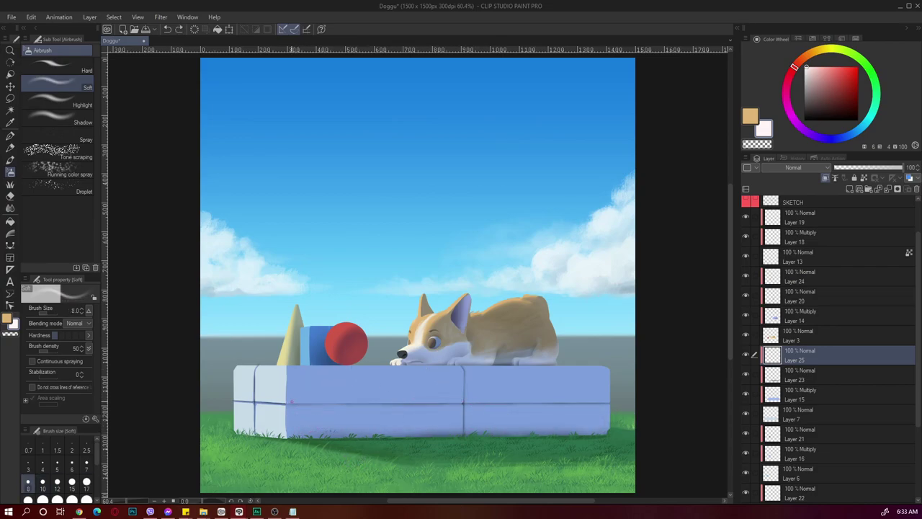
left_click_drag(291, 403, 421, 402)
key("ctrl+z")
left_click_drag(360, 404, 444, 413)
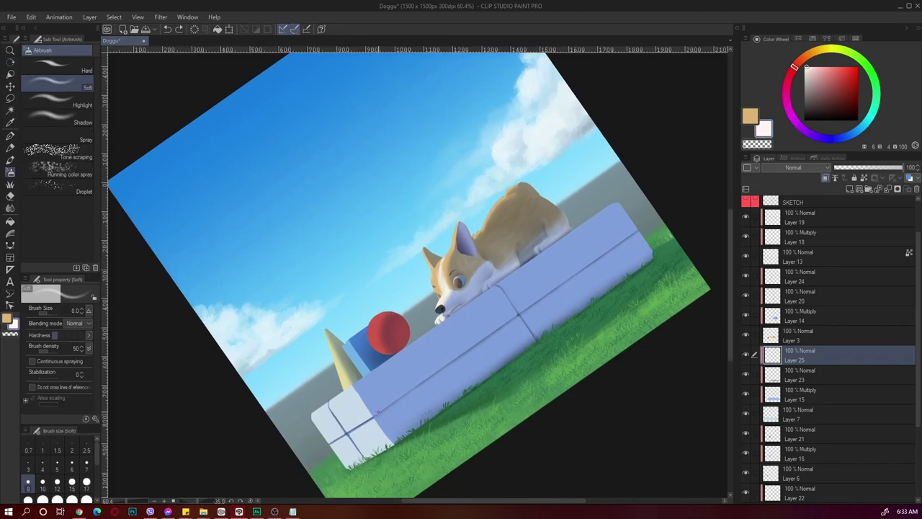
left_click_drag(378, 412, 512, 318)
left_click_drag(469, 354, 435, 376)
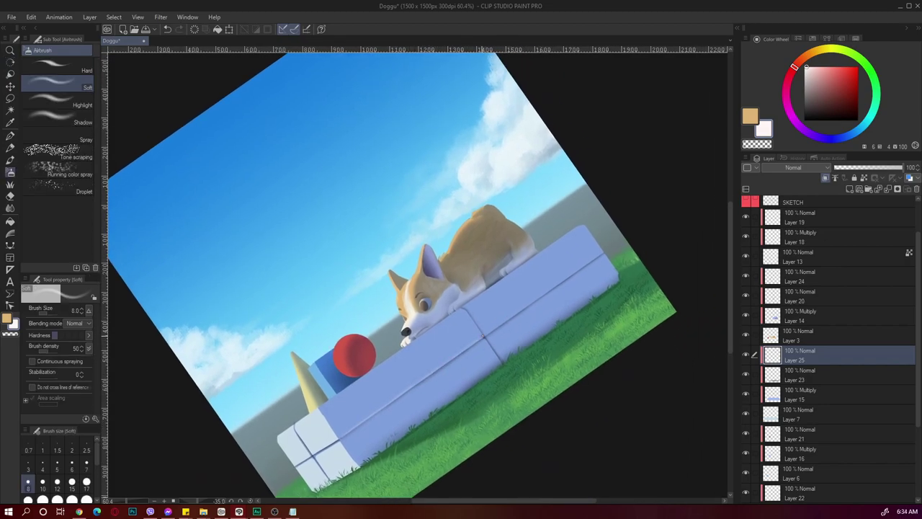
mouse_move(485, 336)
left_mouse_down()
mouse_move(561, 284)
mouse_move(594, 408)
left_mouse_up()
key("ctrl+z")
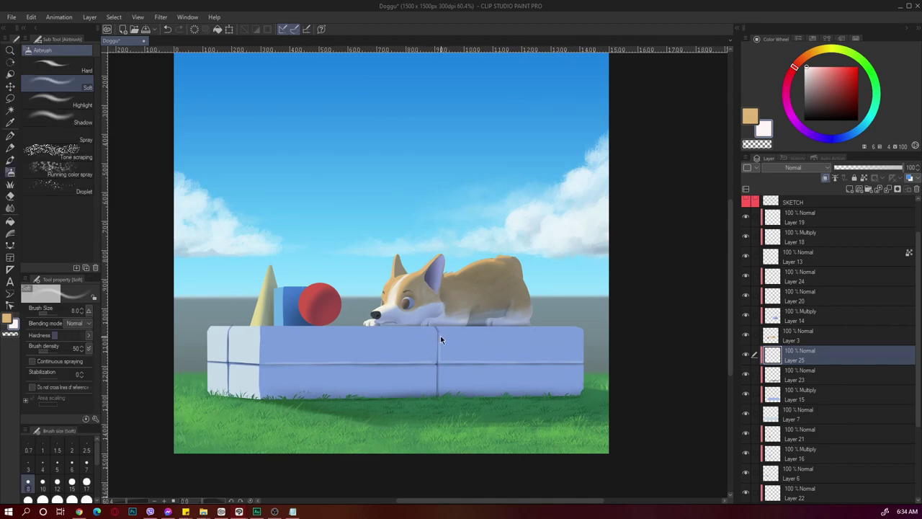
left_click_drag(440, 335, 440, 387)
Step: Soften the shadow edge at the couch's corner on Layer 15 with the Blur tool
left_click(805, 395)
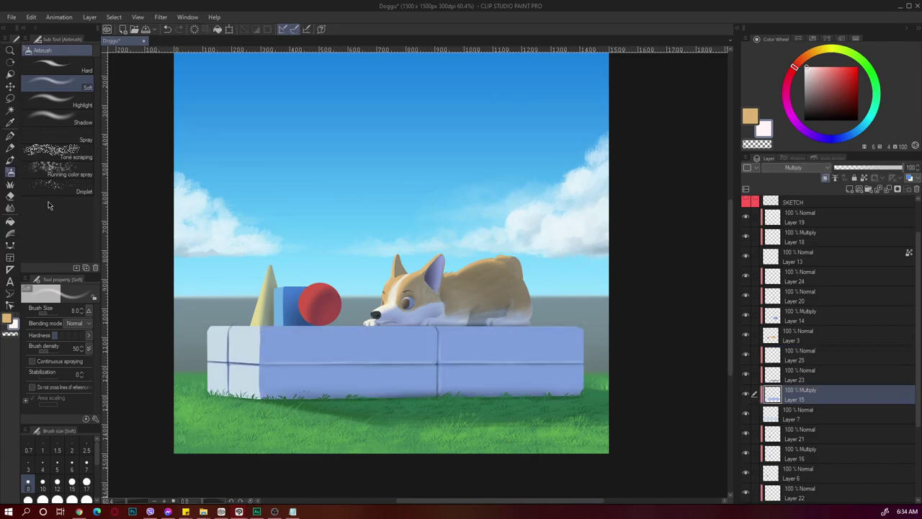
left_click(10, 208)
left_click(800, 355)
Step: Add new layers above Layer 21 and Layer 22, clip the latter, and sample the cone's pale yellow for the soft airbrush
left_click(799, 433)
key("ctrl+shift+n")
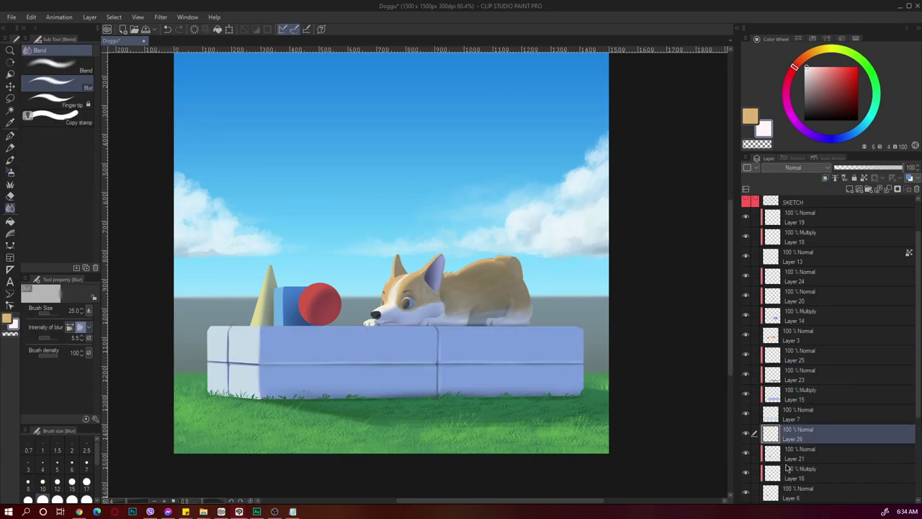
key("ctrl+alt+g")
left_click(280, 306, "alt")
key("b")
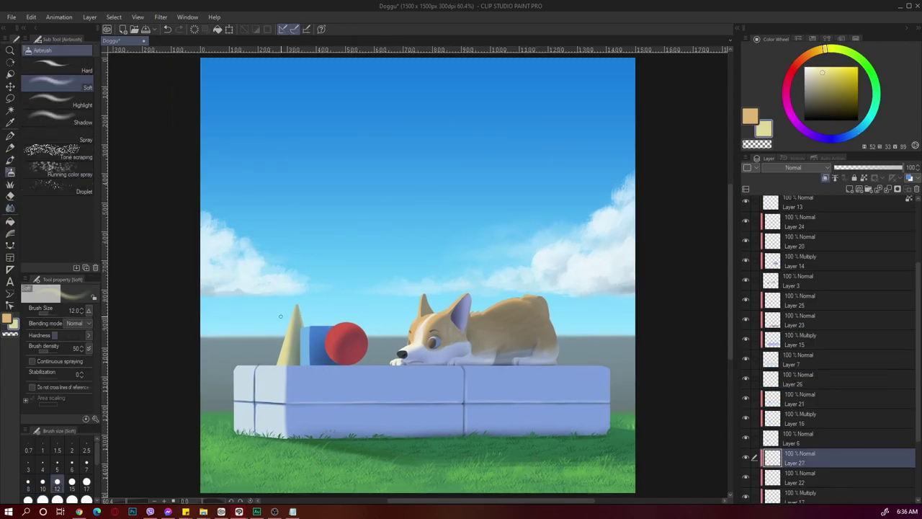
Step: Merge the ball's Layers 19, 18 and 13 into a single layer
scroll(890, 260, "up", 3)
scroll(890, 260, "down", 3)
scroll(890, 261, "up", 5)
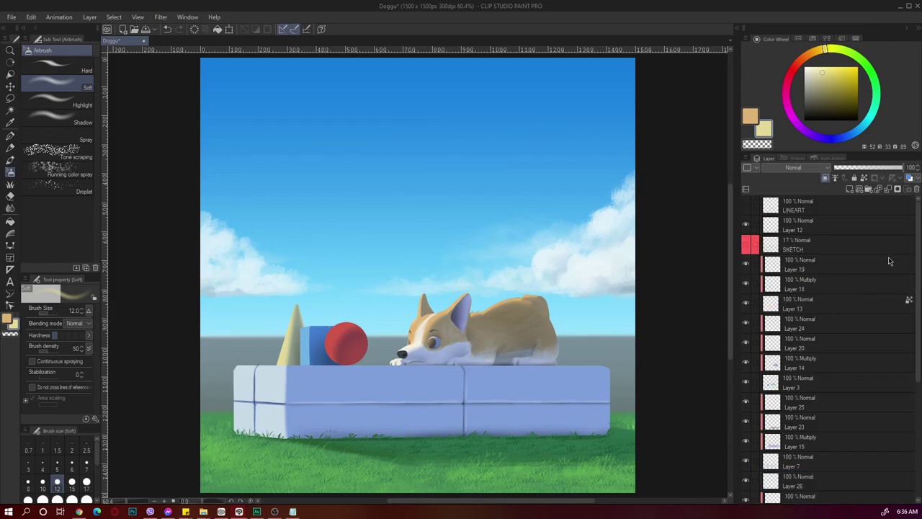
left_click(822, 267)
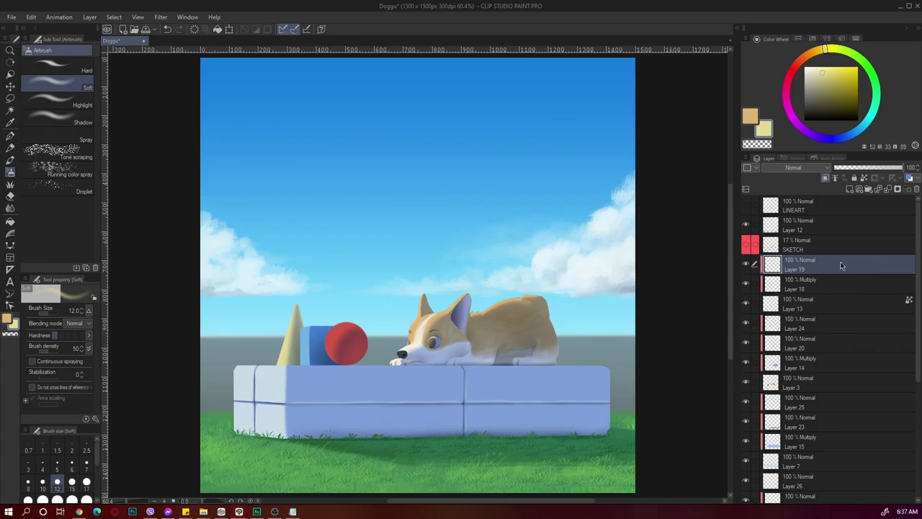
left_click(827, 312, "shift")
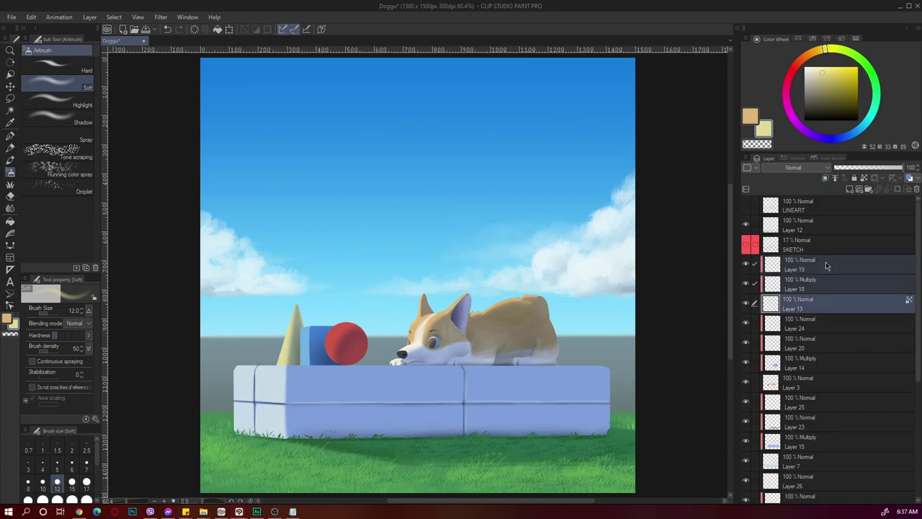
right_click(828, 309)
left_click(836, 261)
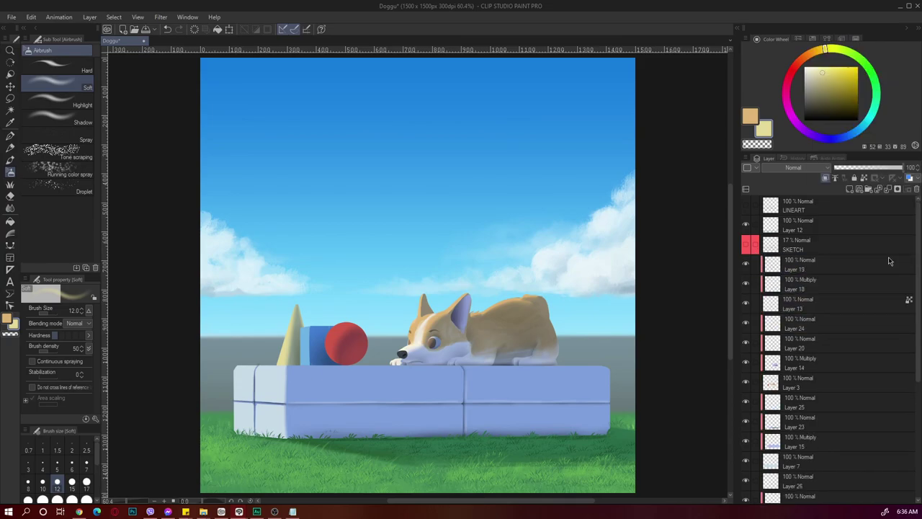
left_click(840, 265)
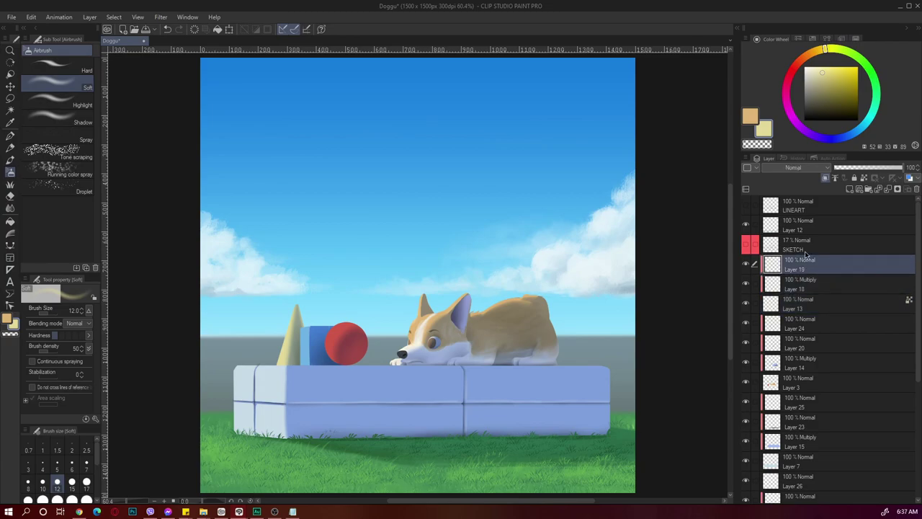
left_click(823, 304, "shift")
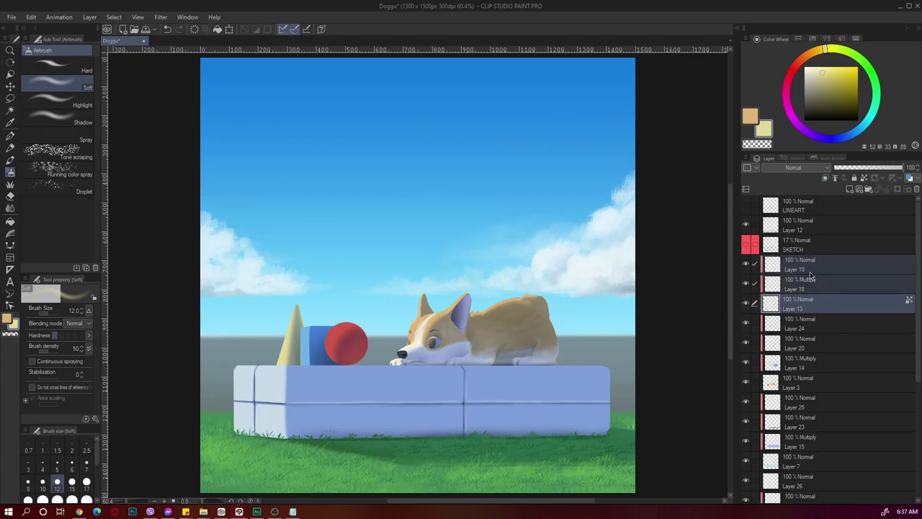
right_click(805, 307)
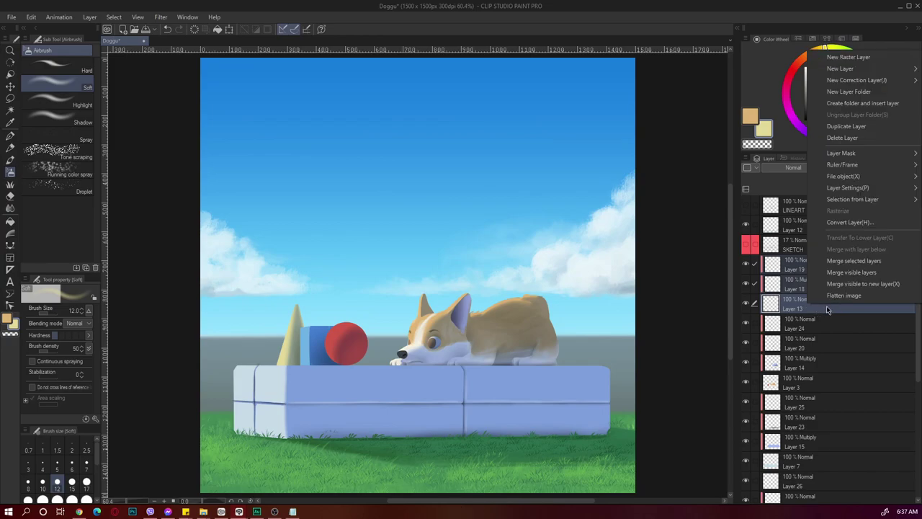
left_click(856, 262)
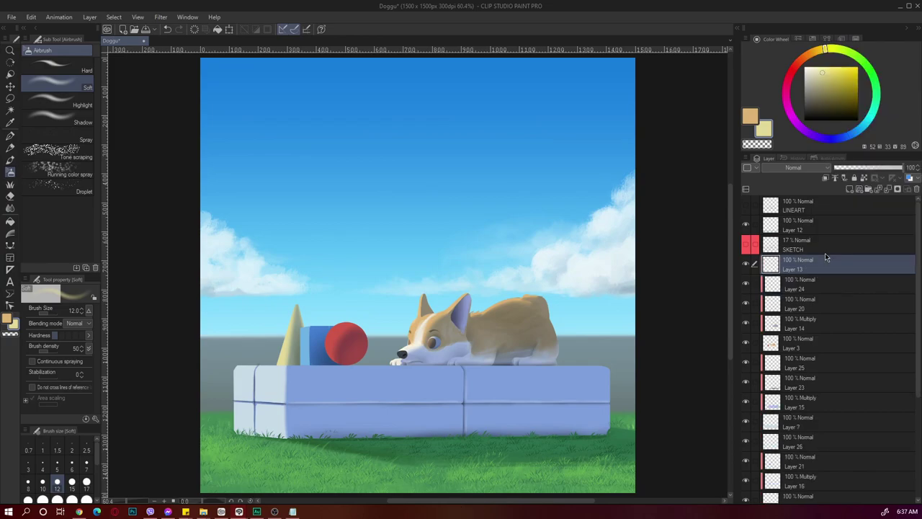
Step: Merge the dog's Layers 24, 20, 14 and 3 into one layer, and likewise merge the couch, cube and cone layer stacks
left_click(816, 288)
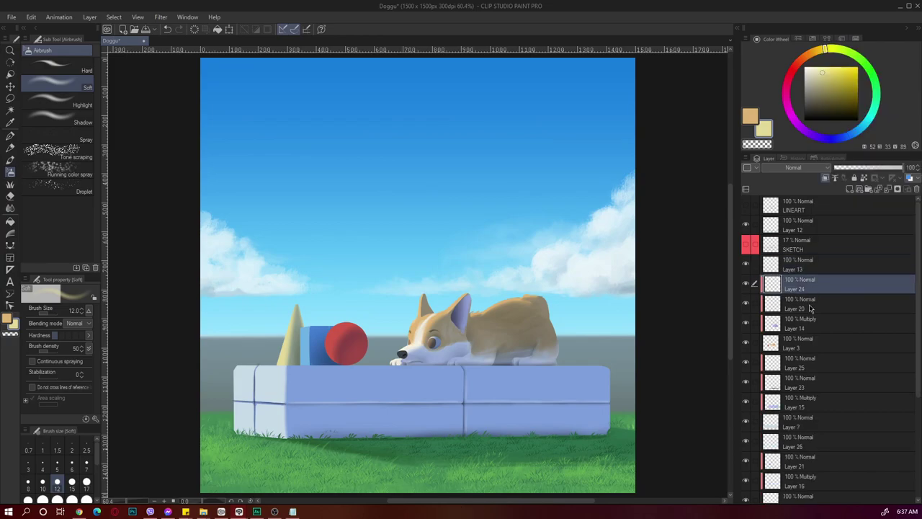
left_click(814, 344, "shift")
right_click(808, 352)
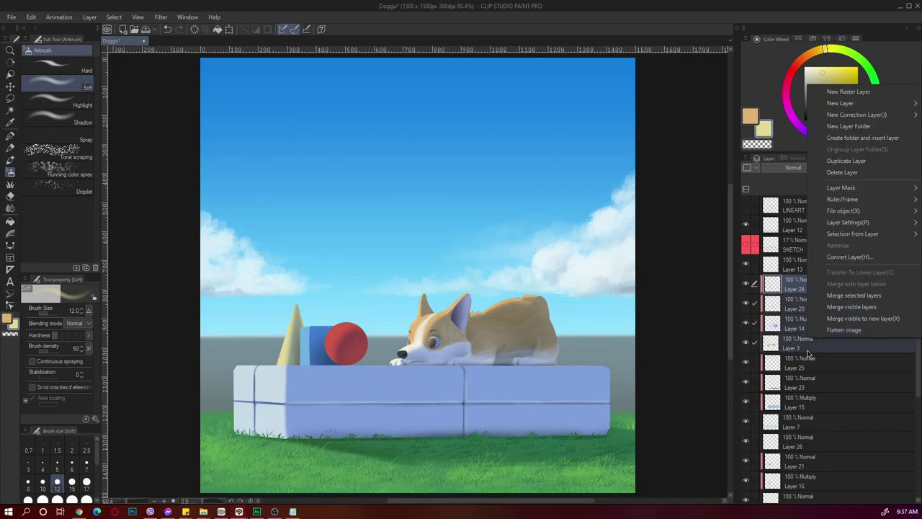
left_click(857, 296)
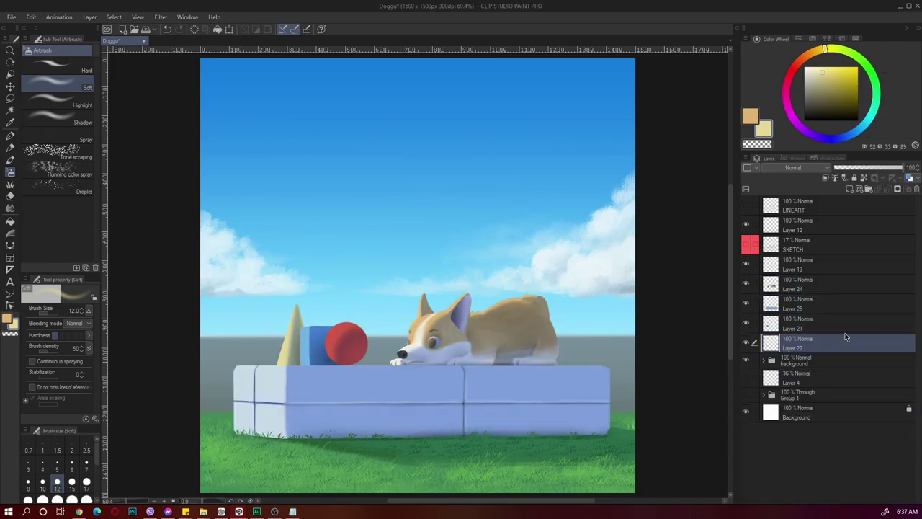
Step: Hide the merged cone, cube, couch, dog and ball layers one by one and show them all again to check their contents
left_click(746, 341)
left_click(745, 322)
left_click(745, 303)
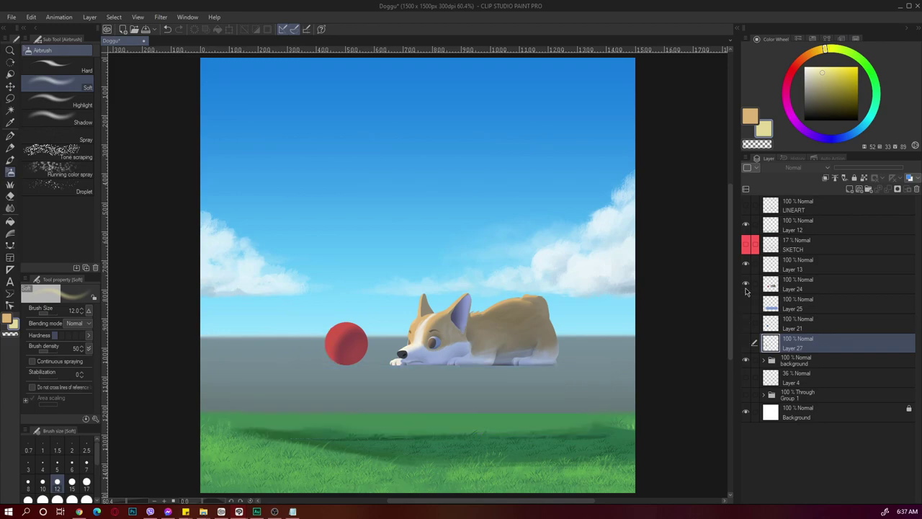
left_click(746, 283)
left_click(746, 264)
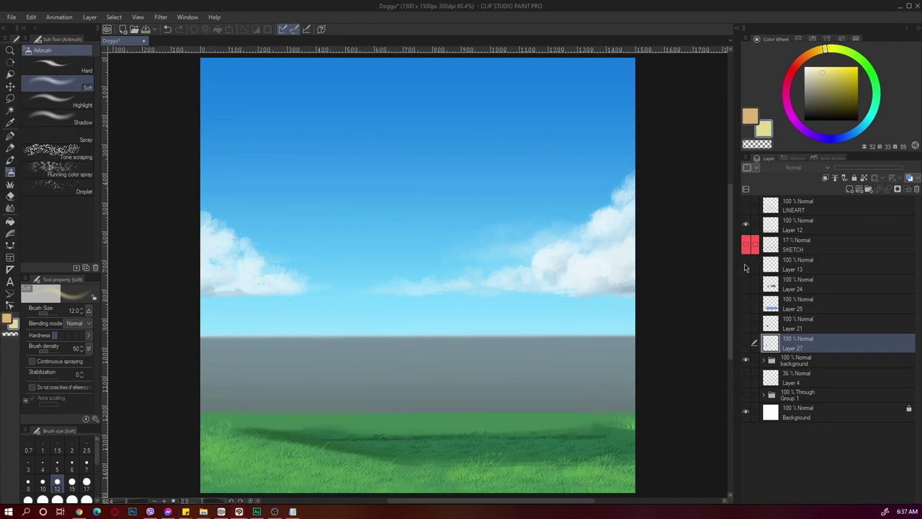
left_click_drag(746, 265, 749, 341)
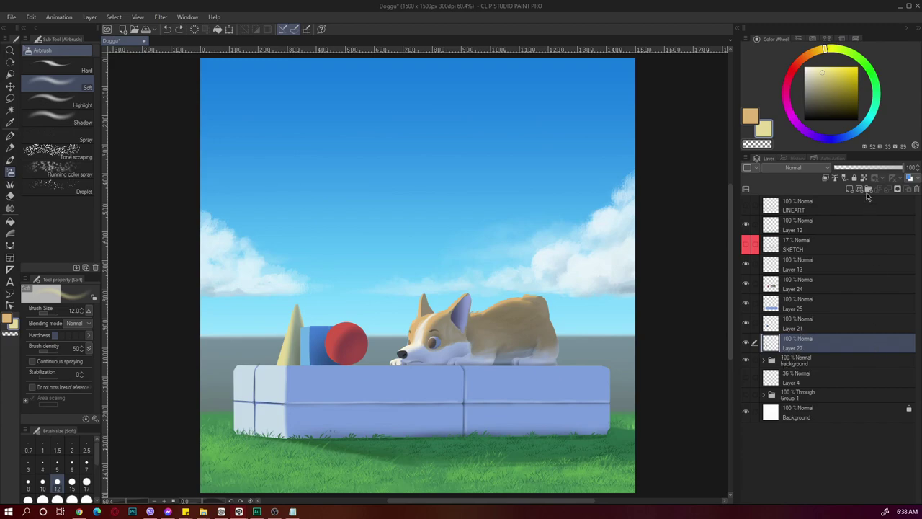
Step: Lock the transparent pixels of Layers 27, 21, 24 and 13, and make Layer 13 the active layer
left_click(864, 178)
left_click(841, 323)
left_click(865, 178)
left_click(838, 289)
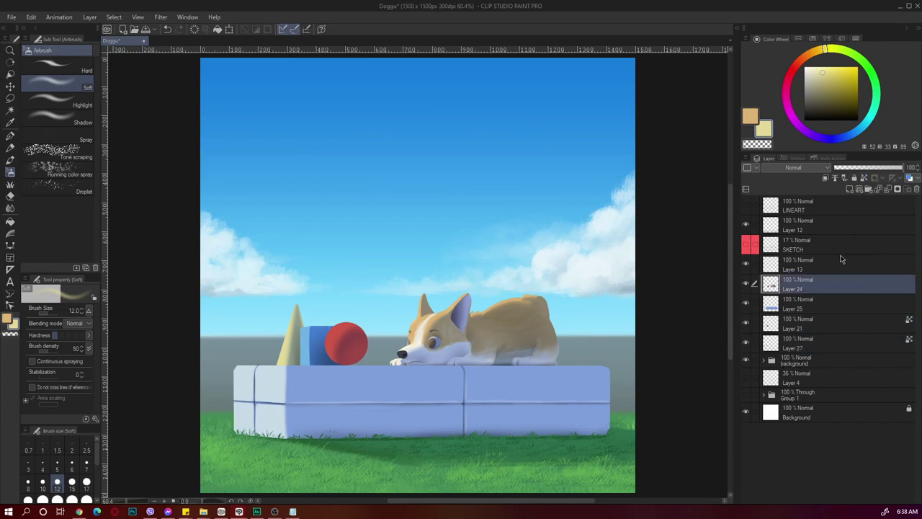
left_click(865, 178)
left_click(850, 264)
left_click(865, 178)
left_click(856, 300)
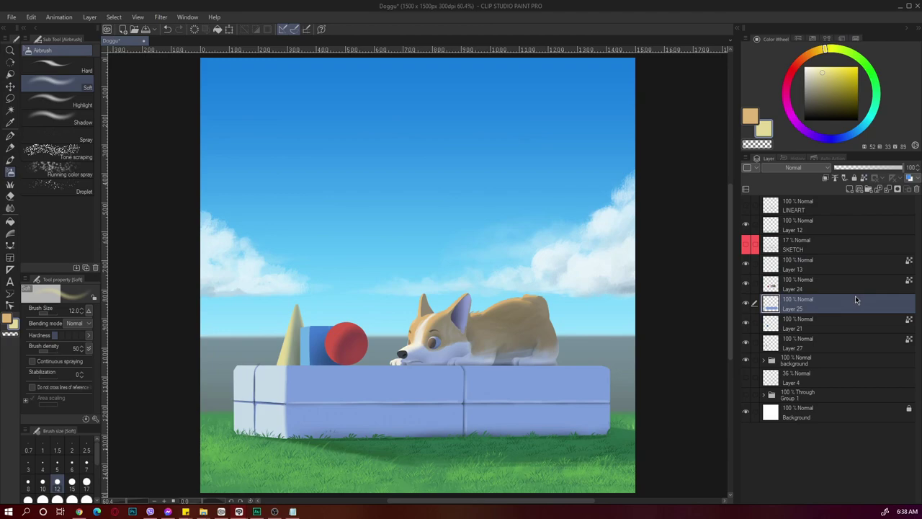
left_click(819, 268)
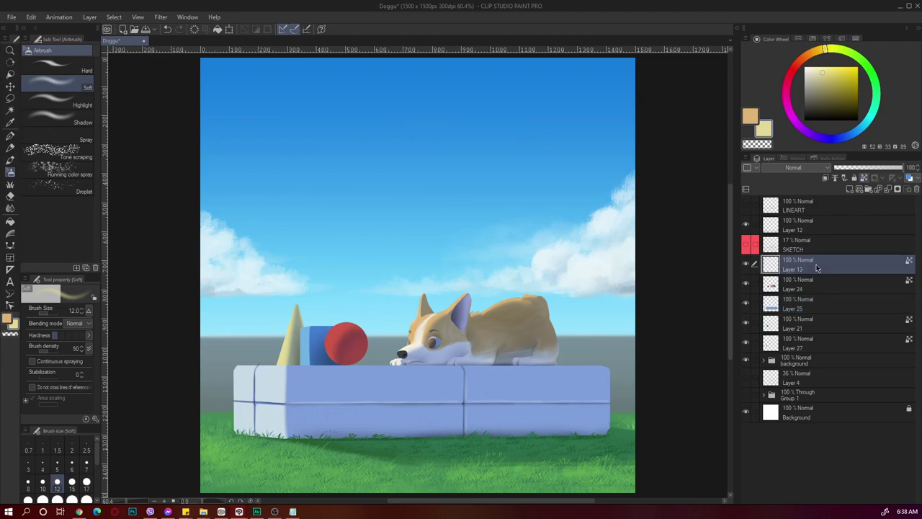
Step: Airbrush a soft pink highlight onto the upper part of the red ball on Layer 13
left_click(817, 343)
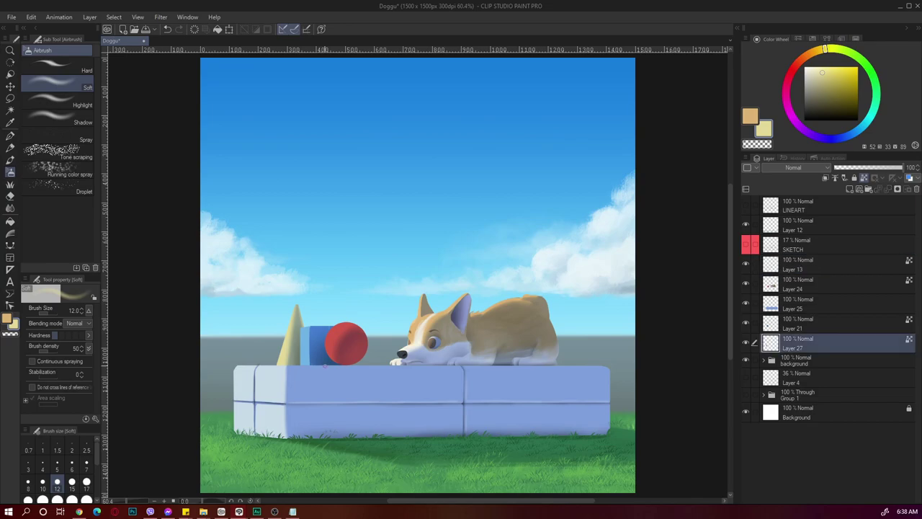
left_click(818, 284)
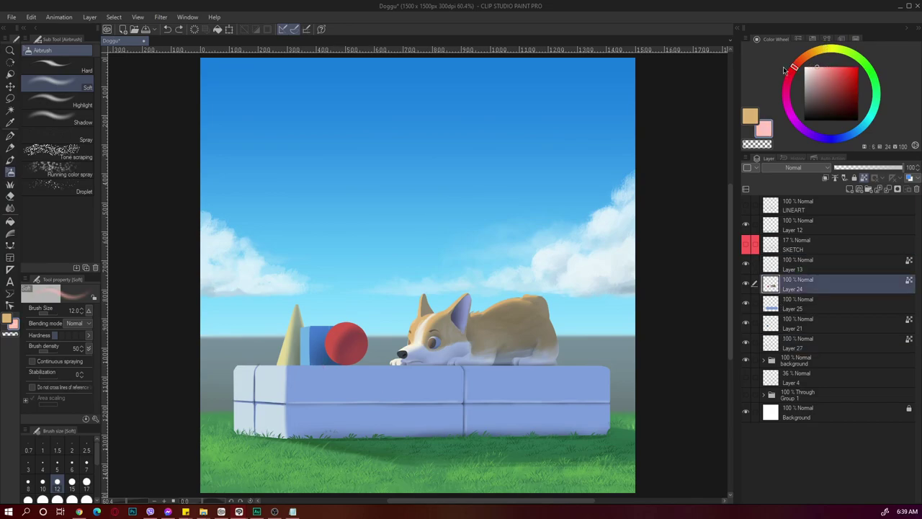
scroll(411, 356, "up", 3)
left_click(818, 265)
Step: Airbrush pale orange light and sampled tan fur tones onto the dog's ear tip and face on Layer 24
left_click(819, 283)
left_click_drag(432, 257, 439, 205)
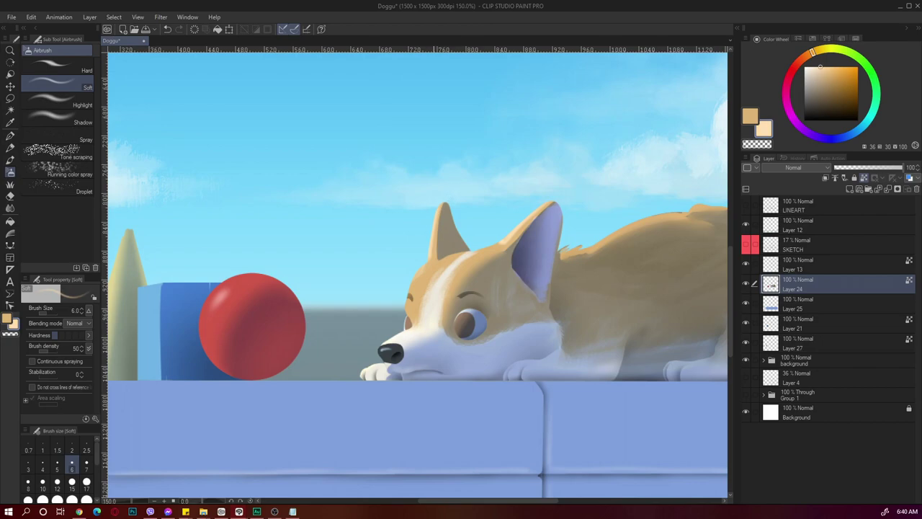
left_click(436, 245, "alt")
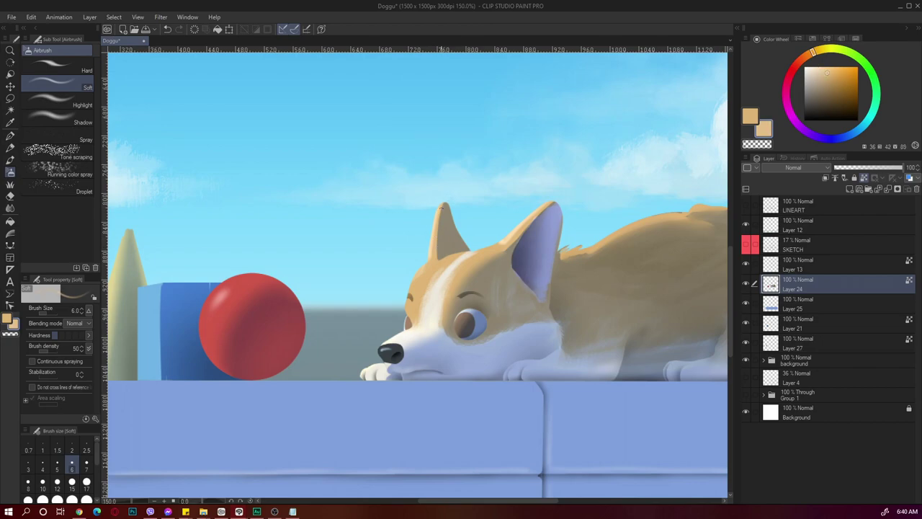
mouse_move(441, 210)
left_mouse_down()
mouse_move(438, 259)
mouse_move(442, 208)
left_mouse_up()
left_click(438, 255, "alt")
left_click(422, 271, "alt")
left_click(448, 312, "alt")
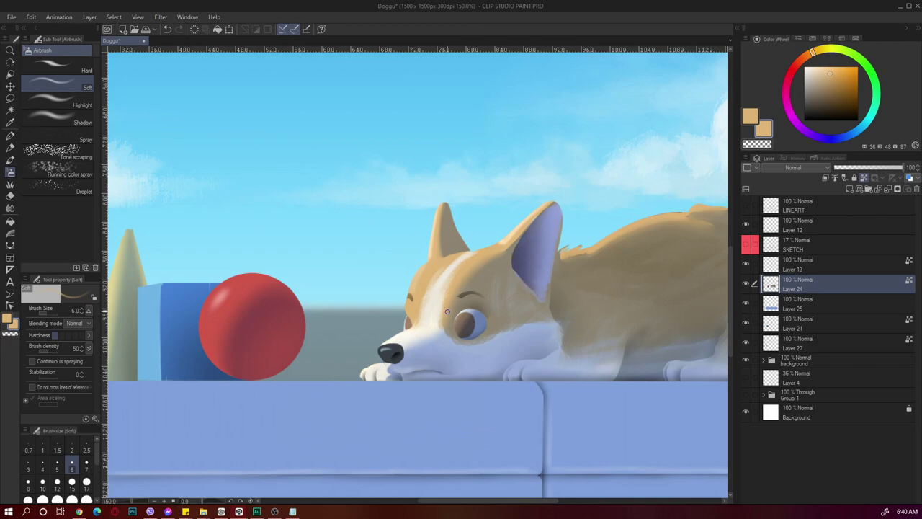
left_click_drag(451, 312, 498, 308)
Step: Paint along the cube's front vertical edge on Layer 21 with a sampled blue at brush size 12
left_click(267, 293, "alt")
left_click(219, 307, "alt")
key("]")
key("]")
key("]")
key("]")
left_click(798, 323)
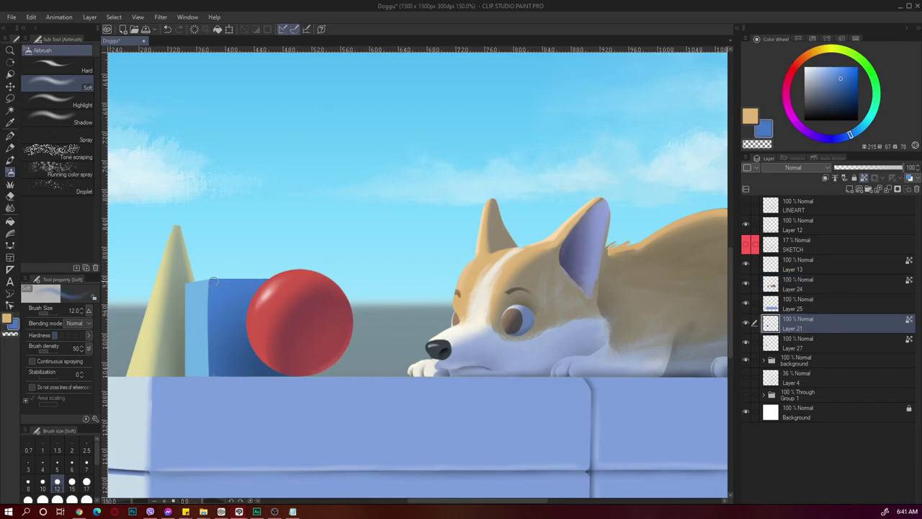
key("p")
left_click_drag(214, 283, 214, 335)
Step: Paint a yellowish tone down the cone on Layer 27 with the Paint Brush Texture brush
scroll(371, 235, "down", 2)
left_click(225, 303, "ctrl+shift")
left_click(225, 302, "alt")
left_click(818, 50)
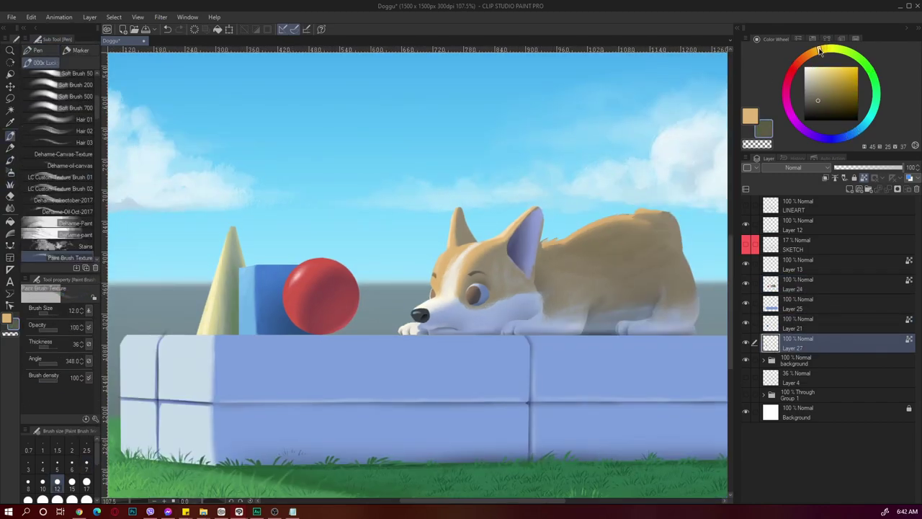
left_click_drag(229, 246, 235, 330)
Step: Paint a near-black pupil in the dog's eye with the Mapping pen
scroll(261, 205, "down", 2)
left_click(475, 253, "ctrl+shift")
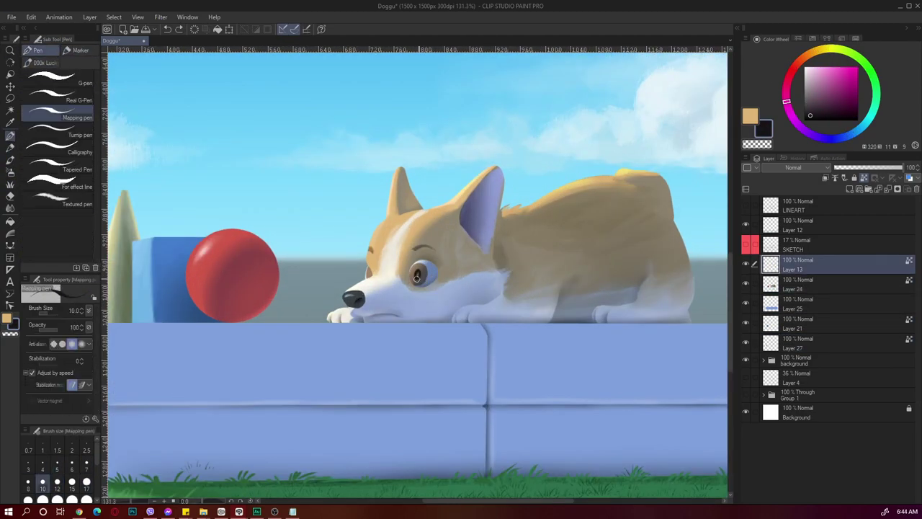
left_click(417, 277)
Step: Refine the fur around the dog's eyes on Layer 24 using the Paint Brush Texture brush and sampled tan
key("p")
left_click(406, 268, "alt")
left_click(406, 271, "ctrl+shift")
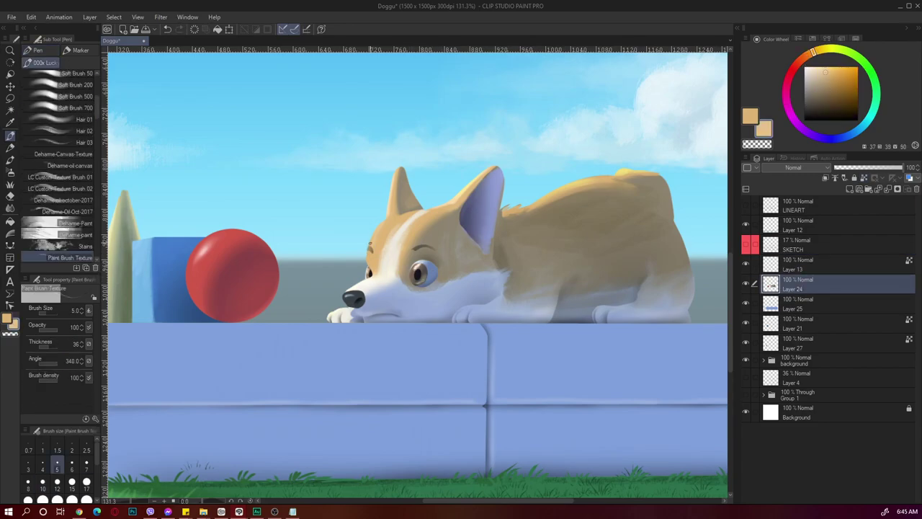
left_click(431, 272, "alt")
left_click(427, 274, "ctrl+shift")
scroll(613, 393, "down", 2)
Step: Clean up the couch with the Hard eraser
left_click(613, 393, "ctrl+shift")
key("e")
key("ctrl+0")
key("p")
Step: Touch up the dog's muzzle and the nearby objects with lavender tones using the Paint Brush Texture brush
left_click(317, 343, "ctrl+shift")
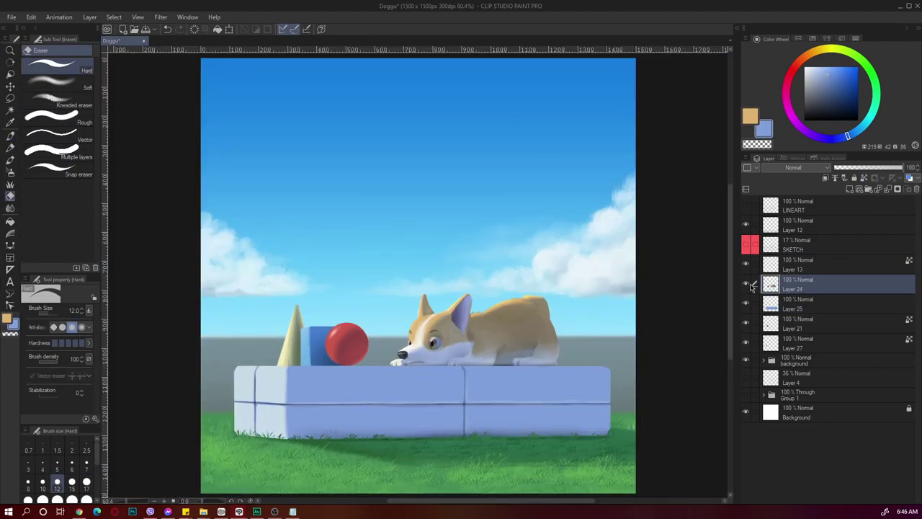
left_click(317, 346, "ctrl+shift")
scroll(402, 360, "up", 5)
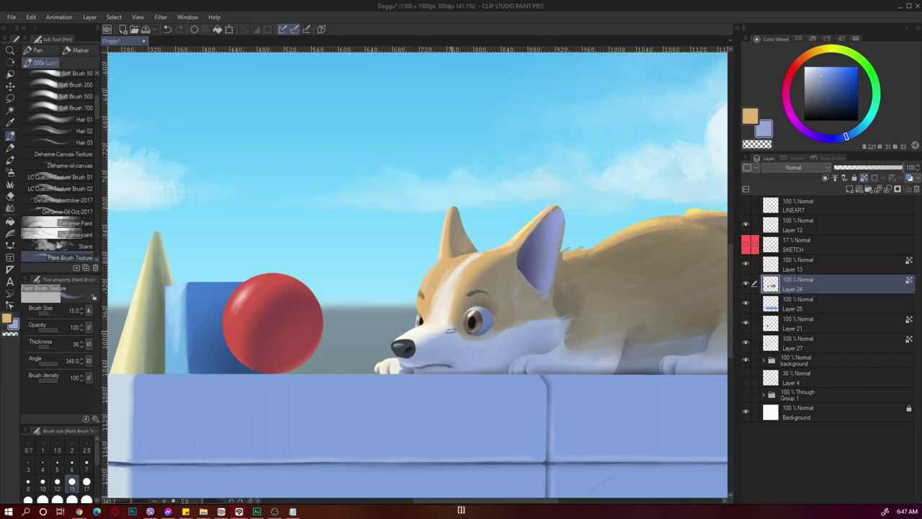
key("ctrl+0")
left_click(274, 389, "ctrl+shift")
scroll(267, 389, "up", 5)
key("e")
key("p")
left_click_drag(437, 423, 430, 284)
key("ctrl+0")
Step: Touch up the dog's facial fur on Layer 24 with a sampled tan tone at a small brush size
left_click(425, 321, "ctrl+shift")
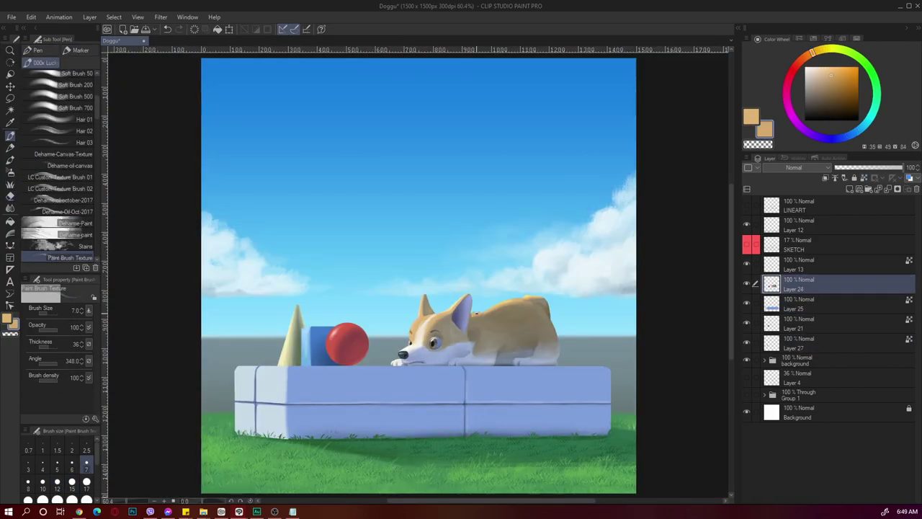
left_click(416, 322, "alt")
key("alt+bracketleft")
key("alt+bracketleft")
key("alt+bracketleft")
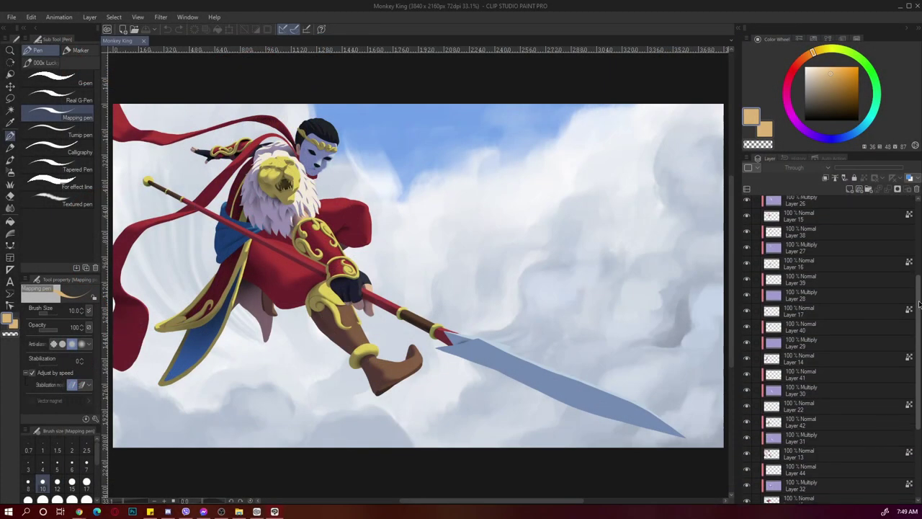
Step: In the Monkey King illustration, model the gold lion head on Layer 56 with yellow tones using Transparency Brush 10
scroll(919, 375, "up", 2)
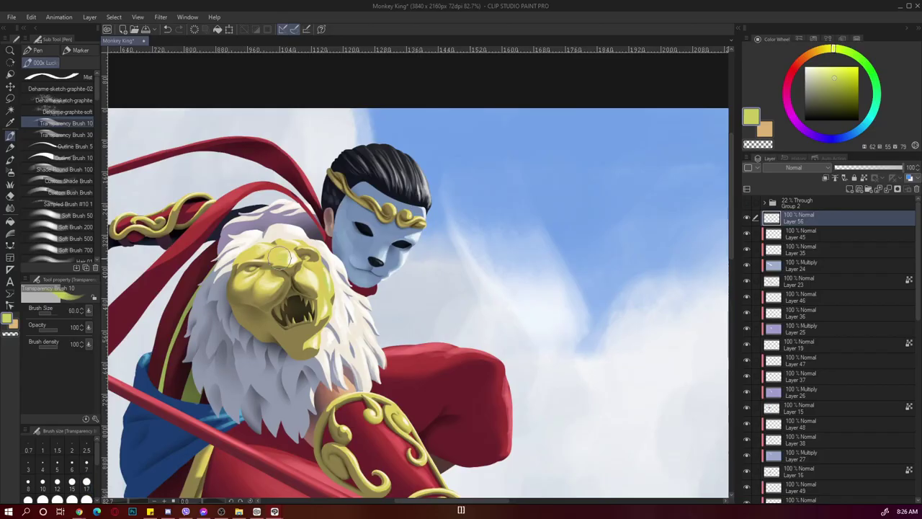
mouse_move(252, 325)
left_mouse_down()
mouse_move(292, 348)
mouse_move(313, 291)
mouse_move(288, 342)
left_mouse_up()
key("bracketleft")
key("bracketleft")
key("bracketleft")
key("bracketleft")
key("bracketleft")
left_click(286, 294, "alt")
left_click_drag(265, 310, 290, 288)
Step: Add bright yellow highlights to the lion head's brow at brush size 12
left_click(288, 290, "alt")
left_click(240, 310, "alt")
key("bracketright")
left_click(252, 254, "alt")
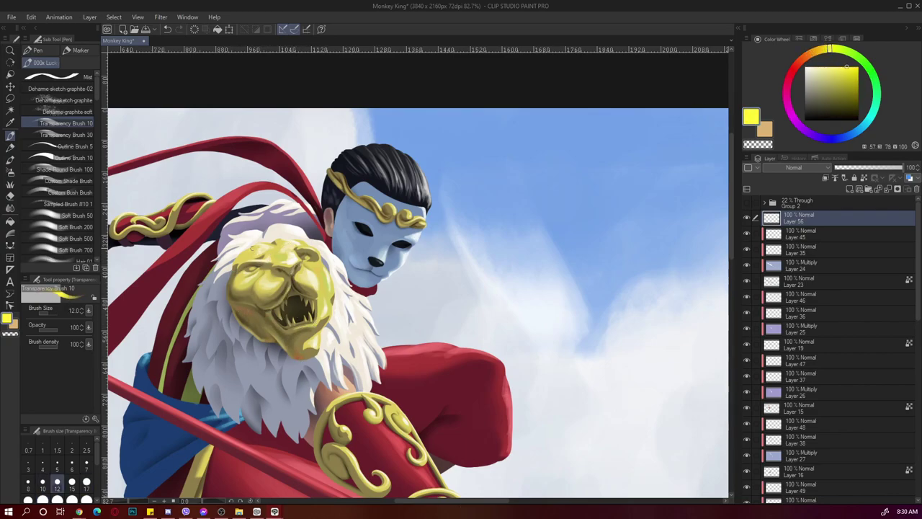
left_click_drag(245, 249, 258, 256)
Step: Paint strands along the top of the lion's white mane with sampled tones
left_click(311, 224, "alt")
mouse_move(278, 220)
left_mouse_down()
mouse_move(299, 224)
mouse_move(236, 230)
left_mouse_up()
left_click_drag(288, 218, 314, 229)
left_click_drag(250, 226, 225, 233)
mouse_move(265, 222)
left_mouse_down()
mouse_move(304, 220)
mouse_move(224, 240)
mouse_move(295, 218)
left_mouse_up()
left_click(271, 216, "alt")
left_click(209, 238, "alt")
Step: Paint lighter tones along the red ribbon behind the character's head with a larger brush
left_click(831, 67)
left_click_drag(278, 147, 314, 193)
key("bracketright")
key("bracketright")
key("bracketright")
key("bracketright")
left_click(285, 160, "alt")
mouse_move(216, 180)
left_mouse_down()
mouse_move(371, 150)
mouse_move(253, 153)
left_mouse_up()
mouse_move(254, 150)
left_mouse_down()
mouse_move(173, 160)
mouse_move(236, 182)
left_mouse_up()
Step: Paint long shading strokes along the curve of the trailing red ribbon with a sampled tone
left_click(160, 115, "alt")
left_click_drag(187, 360, 276, 197)
left_click_drag(261, 311, 315, 234)
Step: Paint a thin white highlight along the length of the red staff with a smaller brush
key("bracketleft")
key("bracketleft")
key("bracketleft")
left_click_drag(409, 163, 457, 185)
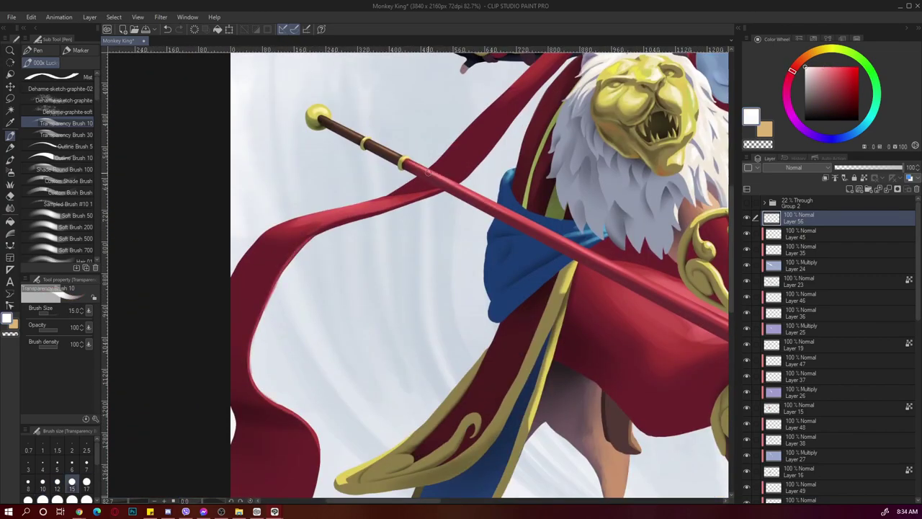
left_click_drag(461, 237, 356, 244)
left_click_drag(418, 229, 593, 321)
Step: Paint individual strands in the lion's white mane with sampled tones, using a progressively smaller brush
left_click(404, 195, "alt")
mouse_move(461, 194)
left_mouse_down()
mouse_move(395, 260)
mouse_move(430, 282)
left_mouse_up()
key("b")
key("p")
left_click(44, 63)
key("bracketleft")
left_click(404, 231, "alt")
mouse_move(398, 231)
left_mouse_down()
mouse_move(395, 258)
mouse_move(431, 270)
mouse_move(412, 272)
left_mouse_up()
key("bracketleft")
key("bracketleft")
key("bracketleft")
left_click_drag(440, 300, 446, 328)
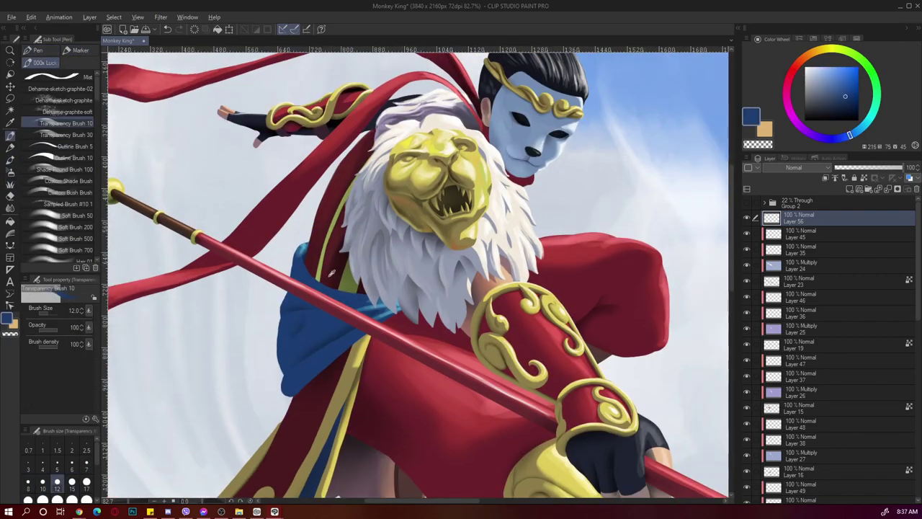
Step: Paint off-white fur strokes on the mane beside the lion's jaw at brush size 20
left_click(343, 277, "alt")
key("bracketright")
key("bracketright")
key("bracketright")
left_click_drag(504, 257, 507, 274)
left_click(513, 239, "alt")
left_click_drag(507, 205, 517, 229)
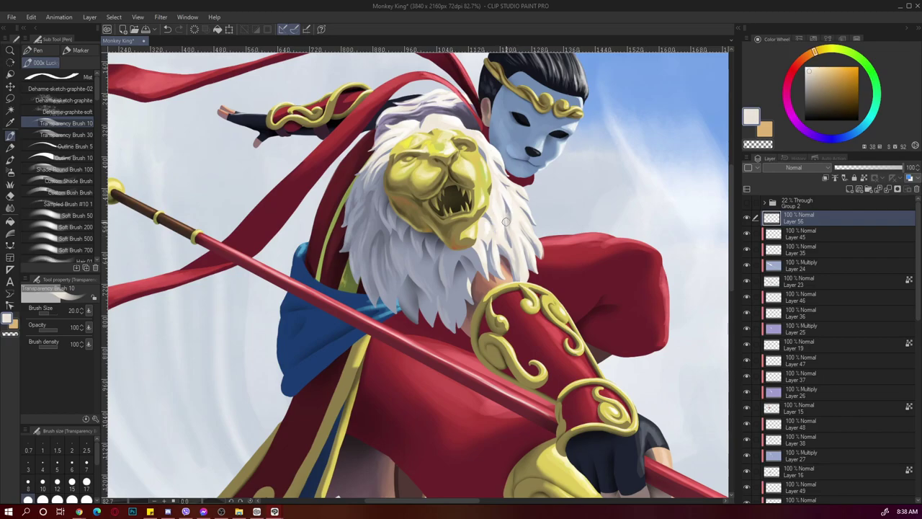
Step: Duplicate the Mapping pen sub tool and customise the copy's detailed brush settings
left_click(38, 51)
left_click(72, 169)
left_click(86, 268)
key("Return")
left_click(95, 419)
left_click(234, 192)
left_click(382, 88)
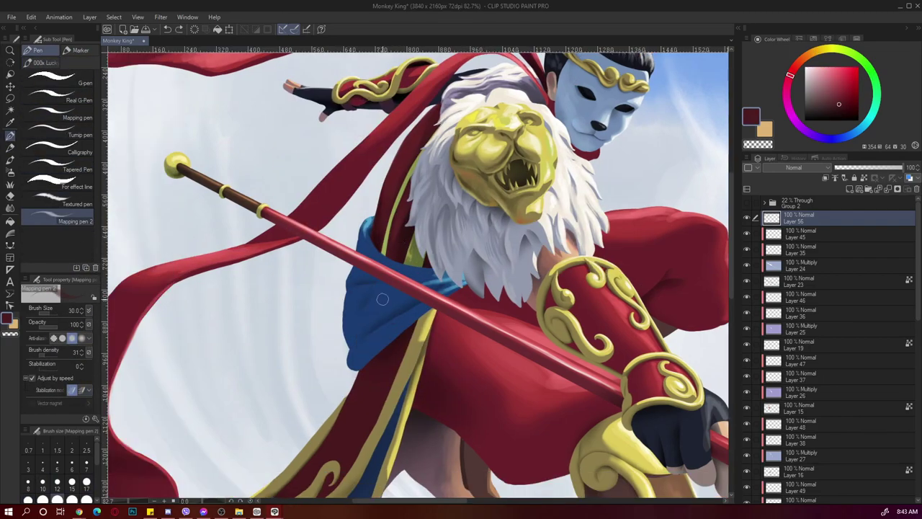
Step: Paint fold shading on the blue waist sash with a sampled blue
left_click(386, 302, "alt")
left_click_drag(394, 297, 402, 294)
left_click_drag(359, 356, 370, 349)
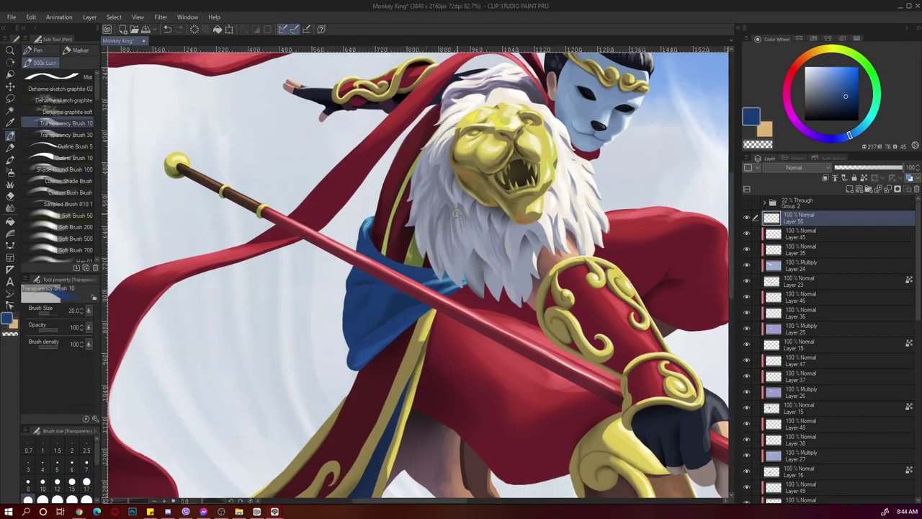
Step: Paint fine strands on both sides of the mane using Transparency Brush 10 at size 10 and sampled tones
key("bracketleft")
key("bracketleft")
key("bracketleft")
key("bracketleft")
left_click(434, 189, "alt")
mouse_move(421, 153)
left_mouse_down()
mouse_move(409, 192)
mouse_move(419, 216)
left_mouse_up()
left_click(520, 242, "alt")
left_click_drag(540, 247, 531, 276)
left_click(96, 418)
left_click(229, 207)
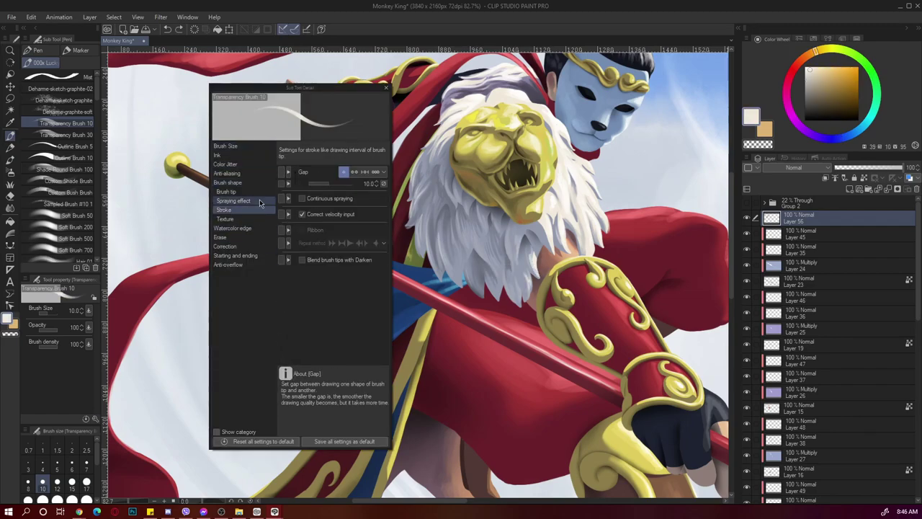
left_click(232, 191)
left_click(382, 88)
Step: Add more fine strands through the lower and outer mane with sampled grey-violet and white tones
left_click(497, 224, "alt")
left_click_drag(438, 214, 446, 253)
left_click_drag(505, 219, 508, 264)
left_click(554, 245, "alt")
left_click(525, 244, "alt")
left_click_drag(559, 190, 557, 209)
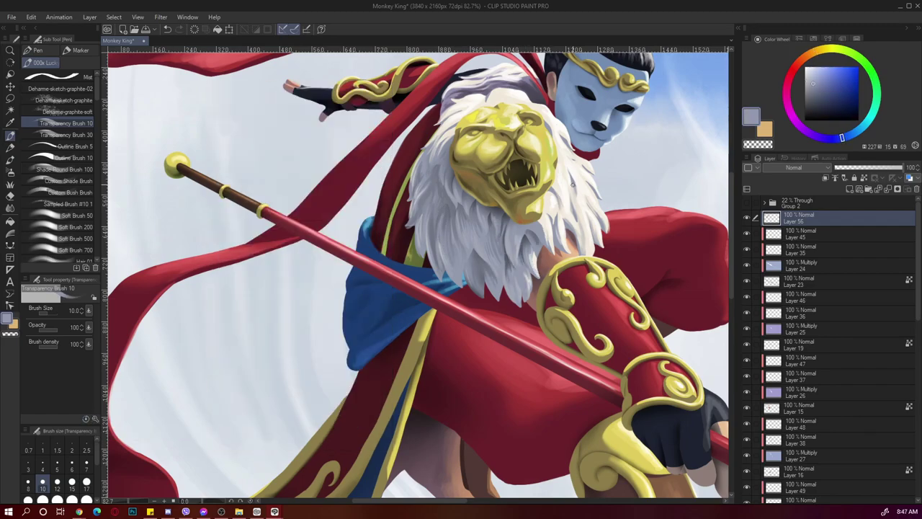
left_click_drag(559, 252, 542, 229)
left_click_drag(619, 268, 598, 255)
Step: Paint the folds of the red clothing beside the gold-trimmed bracer with sampled reds and a larger brush
left_click(621, 255, "alt")
key("bracketright")
key("bracketright")
key("bracketright")
left_click(685, 196, "alt")
key("bracketleft")
key("bracketleft")
key("bracketright")
key("bracketright")
key("bracketright")
key("bracketright")
left_click(613, 249, "alt")
mouse_move(689, 201)
left_mouse_down()
mouse_move(624, 200)
mouse_move(662, 220)
mouse_move(632, 282)
left_mouse_up()
Step: Refine the gold rim and upper scroll on the near side of the red forearm bracer with sampled gold tones
left_click_drag(507, 246, 510, 301)
left_click_drag(503, 268, 531, 312)
left_click(854, 69)
left_click(526, 288, "alt")
left_click_drag(523, 246, 514, 269)
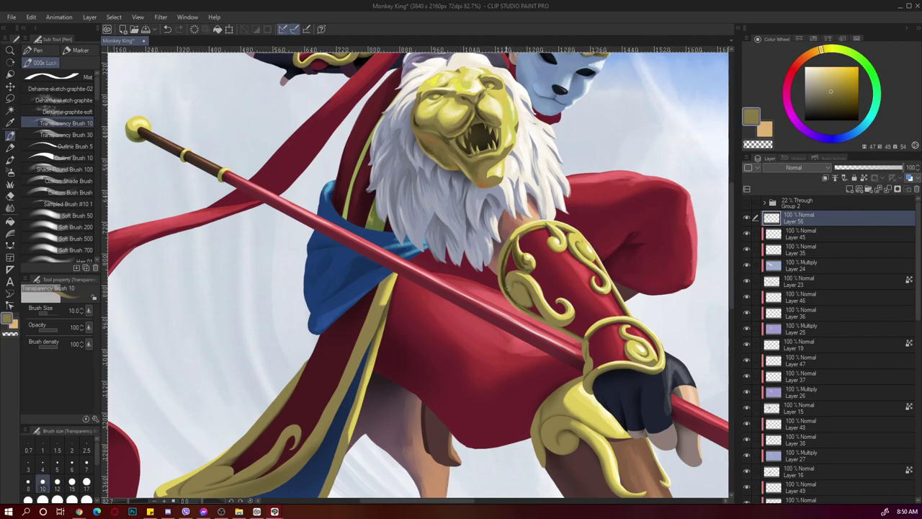
Step: Paint gold shading and highlights on the bracer's far-side scroll and along its lower rim down to the wrist cuff
left_click_drag(569, 241, 600, 275)
left_click(854, 70)
left_click(522, 297, "alt")
left_click_drag(532, 289, 581, 342)
Step: Detail the wrist cuff's gold trim with a sampled dark tone and a bright yellow along its upper edge
left_click(851, 71)
left_click(630, 348, "alt")
left_click_drag(638, 361, 656, 365)
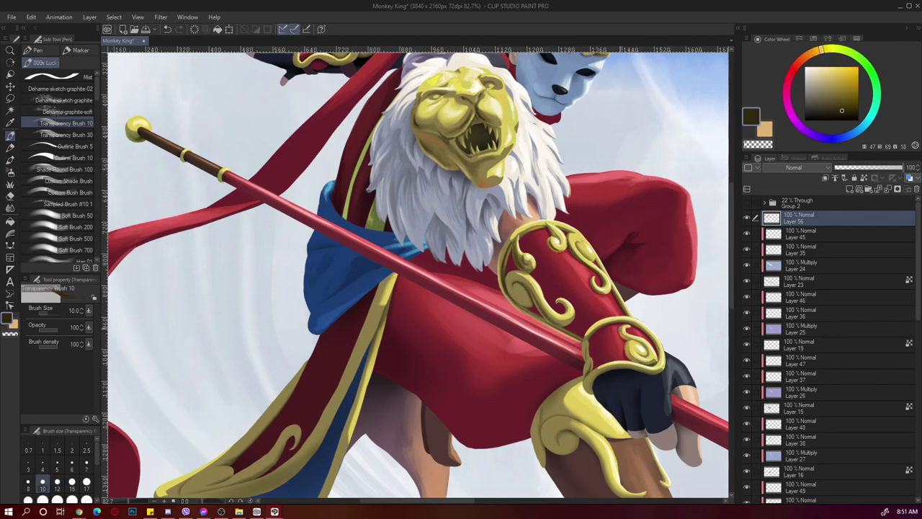
left_click(846, 68)
left_click_drag(588, 334, 627, 322)
Step: Paint broader strokes on the bracer's large lower gold scroll with an enlarged brush
key("bracketright")
key("bracketright")
key("bracketright")
key("bracketright")
key("bracketright")
left_click_drag(512, 277, 527, 301)
left_click_drag(546, 311, 564, 323)
Step: Define the wrist cuff's lower gold edge above the black glove with sampled dark tones at brush size 7
key("bracketleft")
key("bracketleft")
key("bracketleft")
key("bracketleft")
key("bracketleft")
key("bracketleft")
key("bracketleft")
left_click(591, 365, "alt")
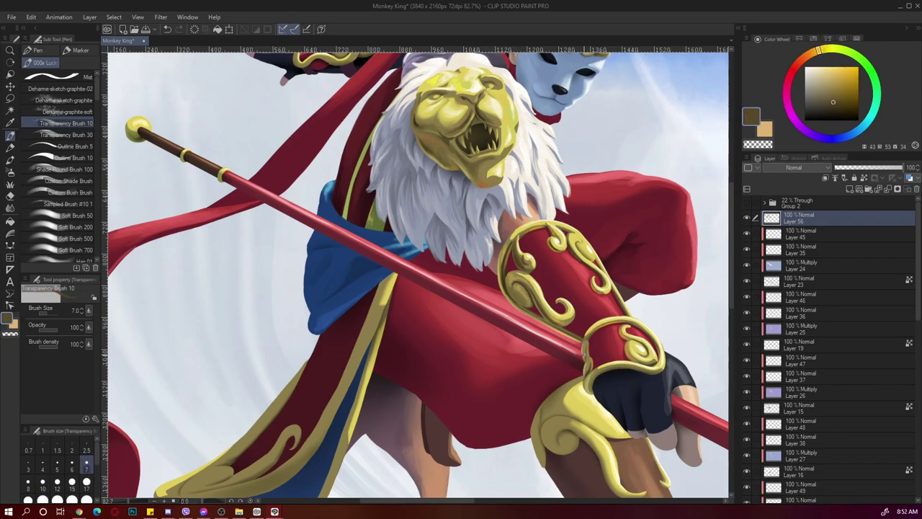
left_click(613, 382, "alt")
left_click_drag(592, 382, 660, 371)
Step: Paint a soft highlight on the bracer's red surface with Shade Round 100, and sample a bright red for Transparency Brush 30
left_click(576, 275, "alt")
left_click(65, 170)
left_click_drag(572, 277, 608, 314)
left_click(66, 135)
left_click(576, 277, "alt")
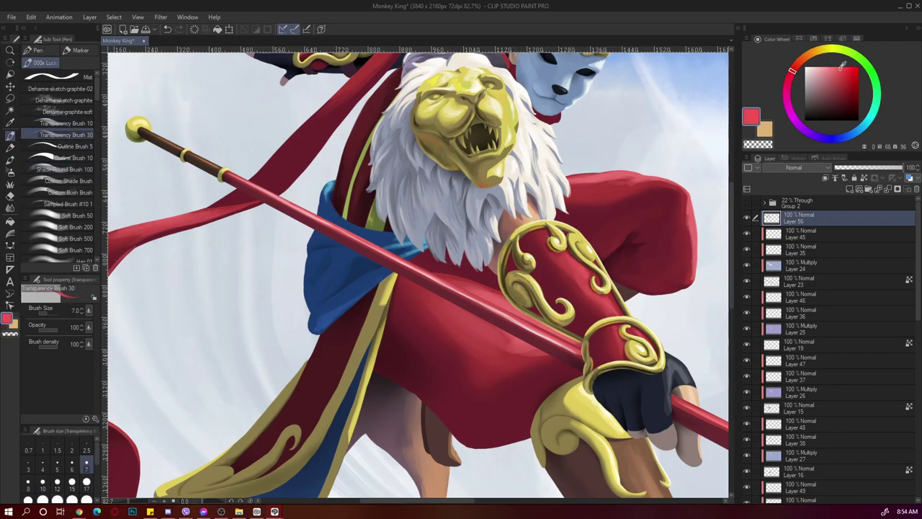